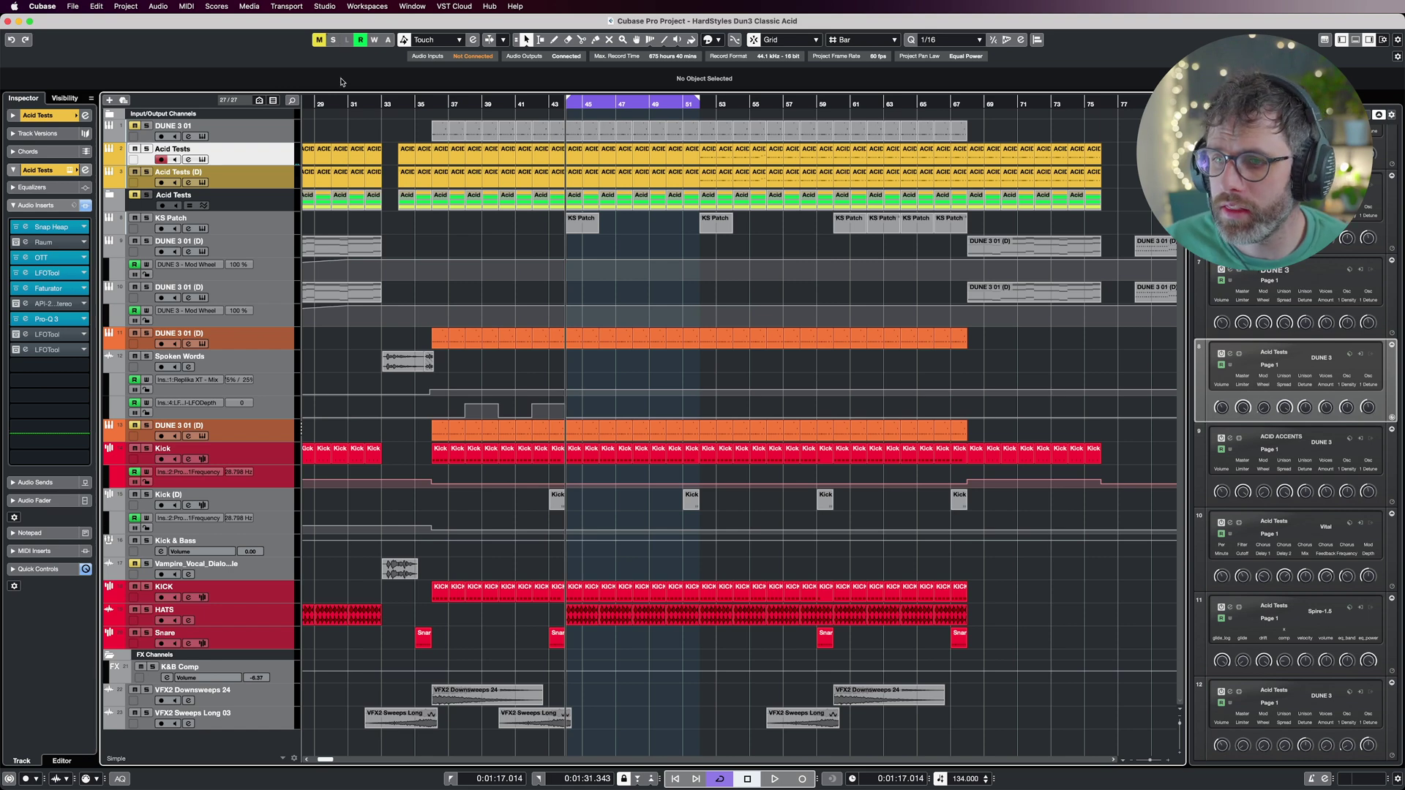
# - Solo the Acid Tests track during playback and bypass all of its audio inserts
pyautogui.press('space')
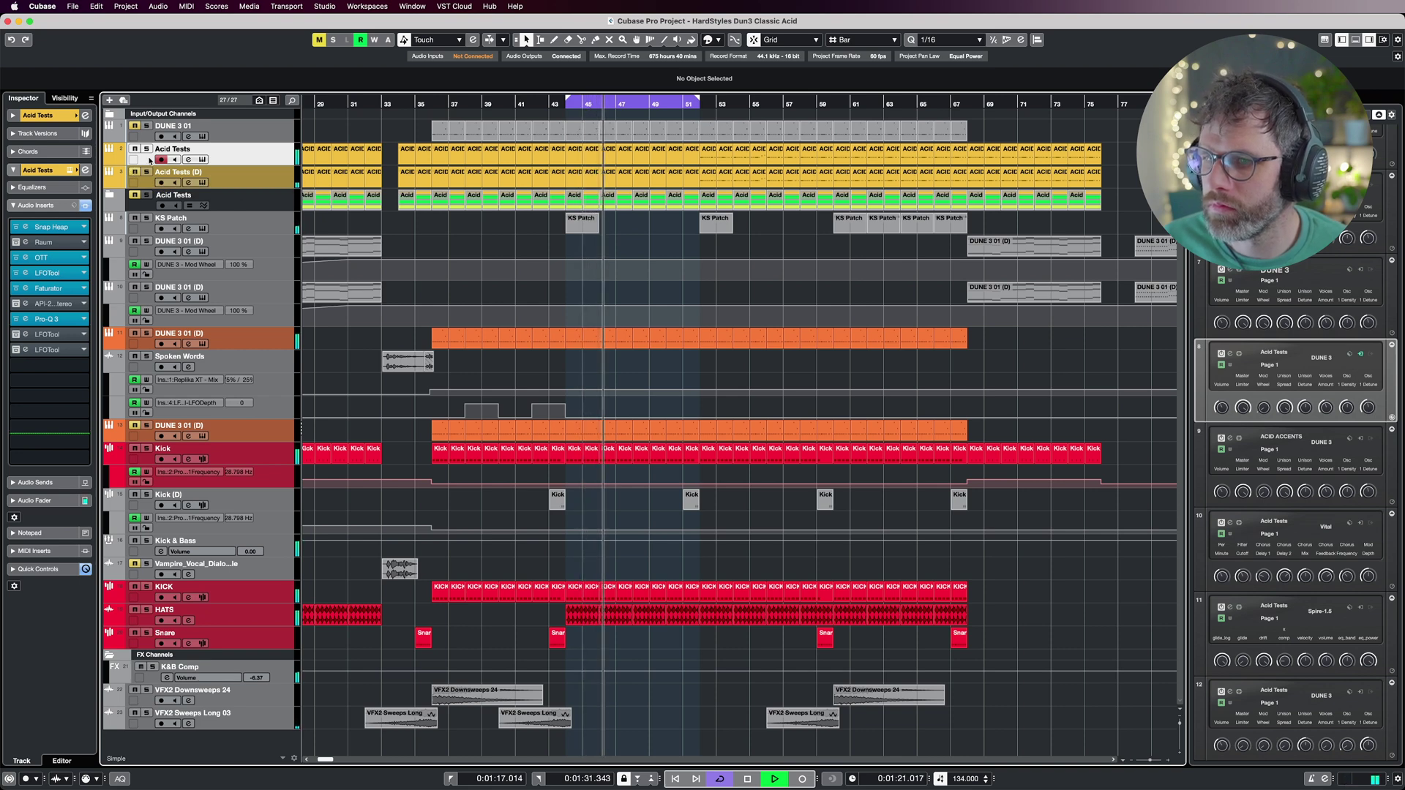
pyautogui.click(147, 149)
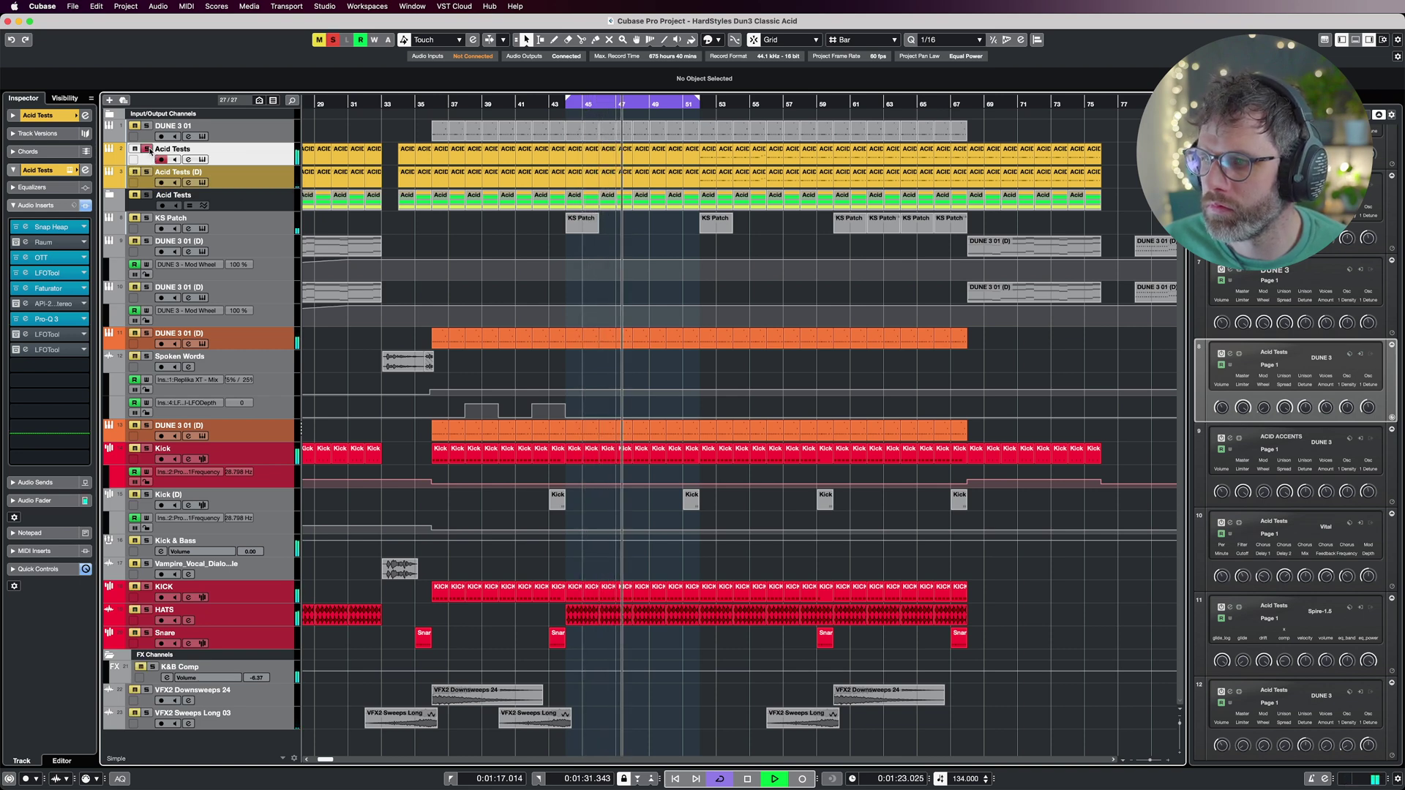
pyautogui.click(85, 205)
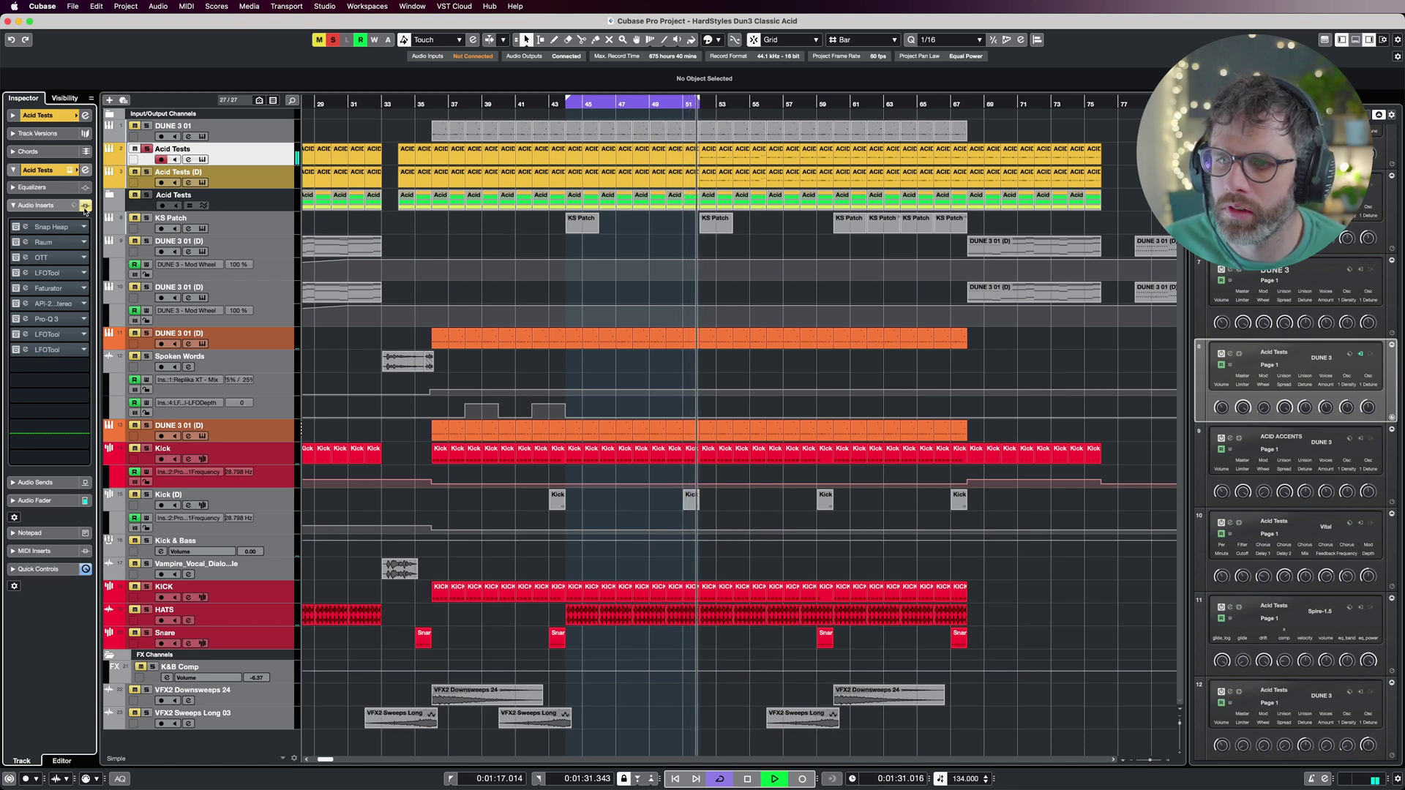
pyautogui.press('space')
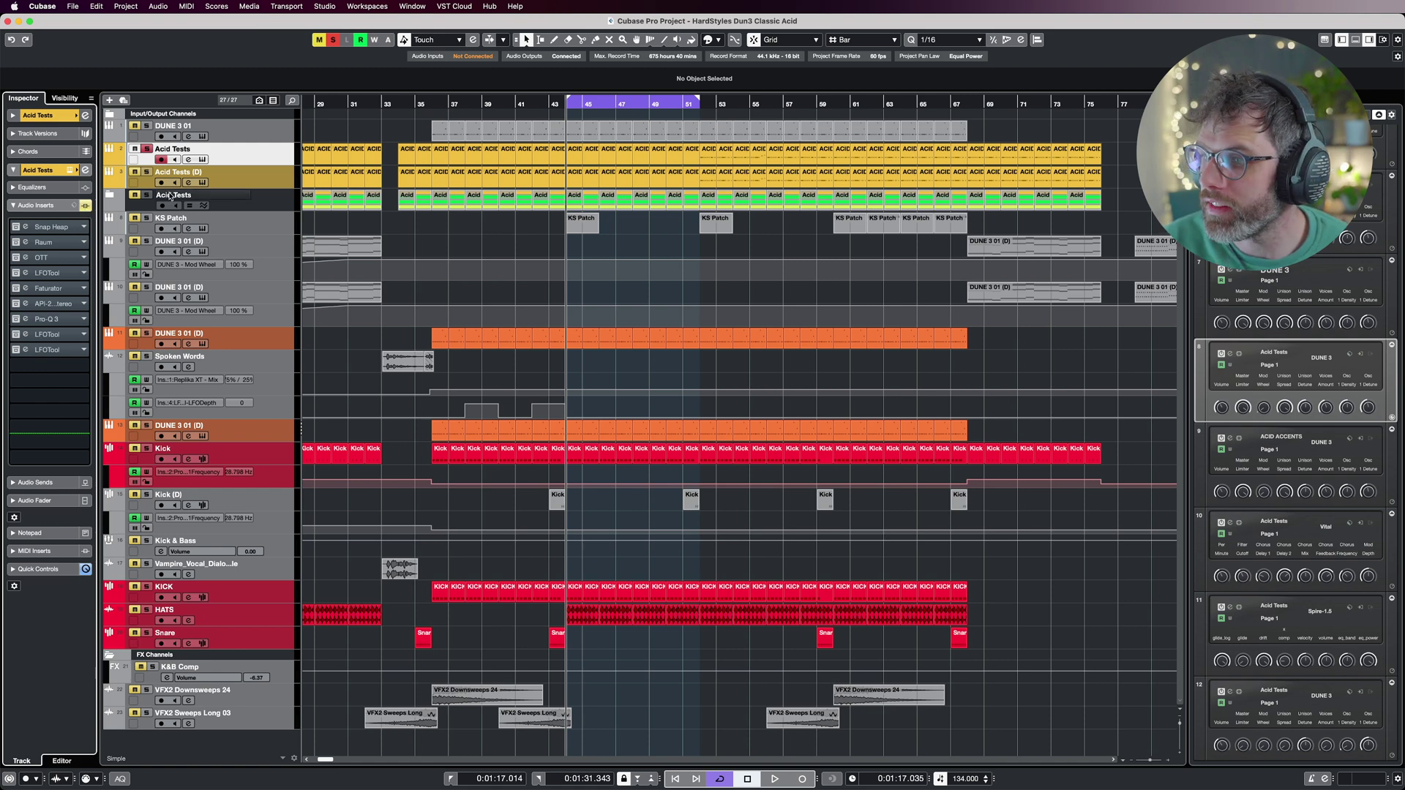
# - Switch to the soloed Acid Tests (D) track and audition its dry sound briefly
pyautogui.click(273, 183)
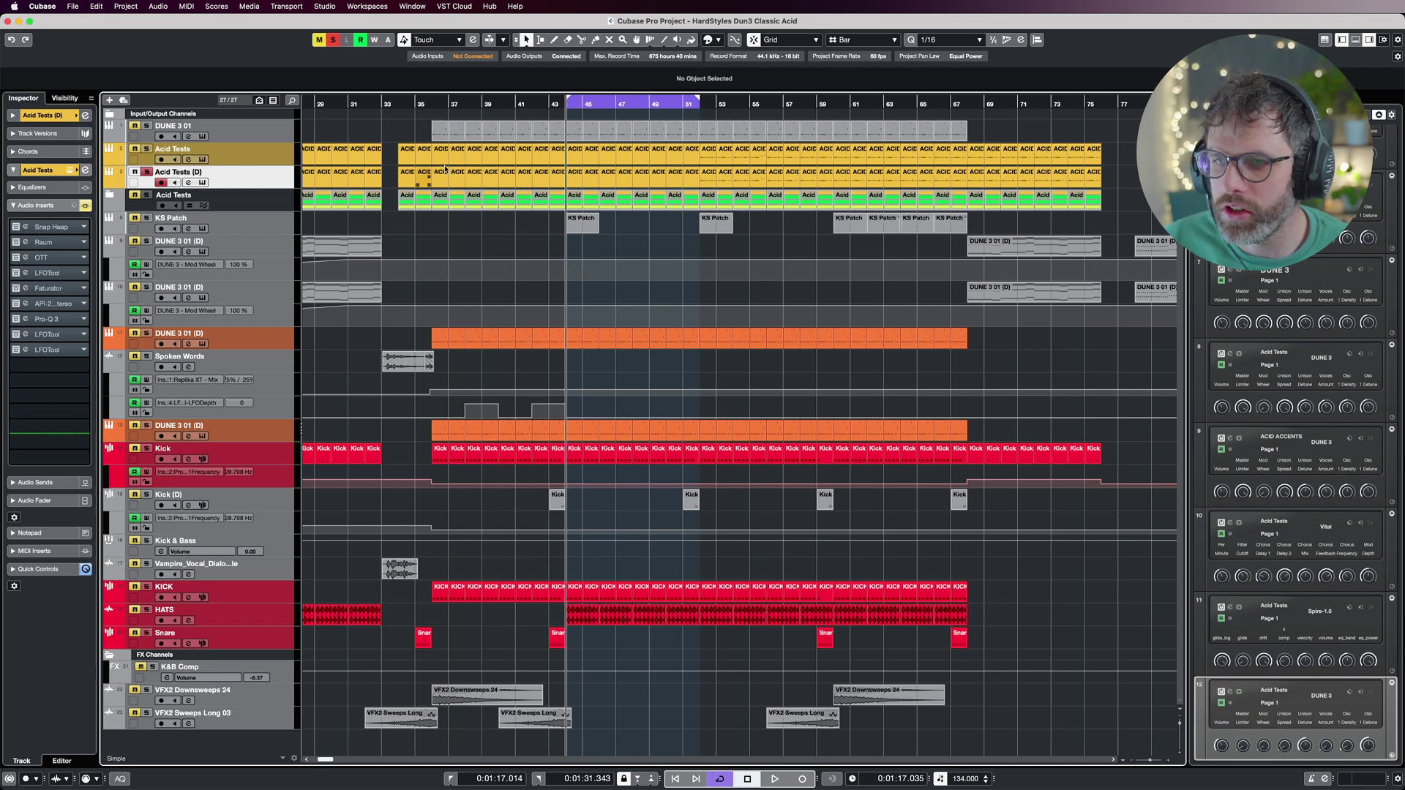
pyautogui.press('space')
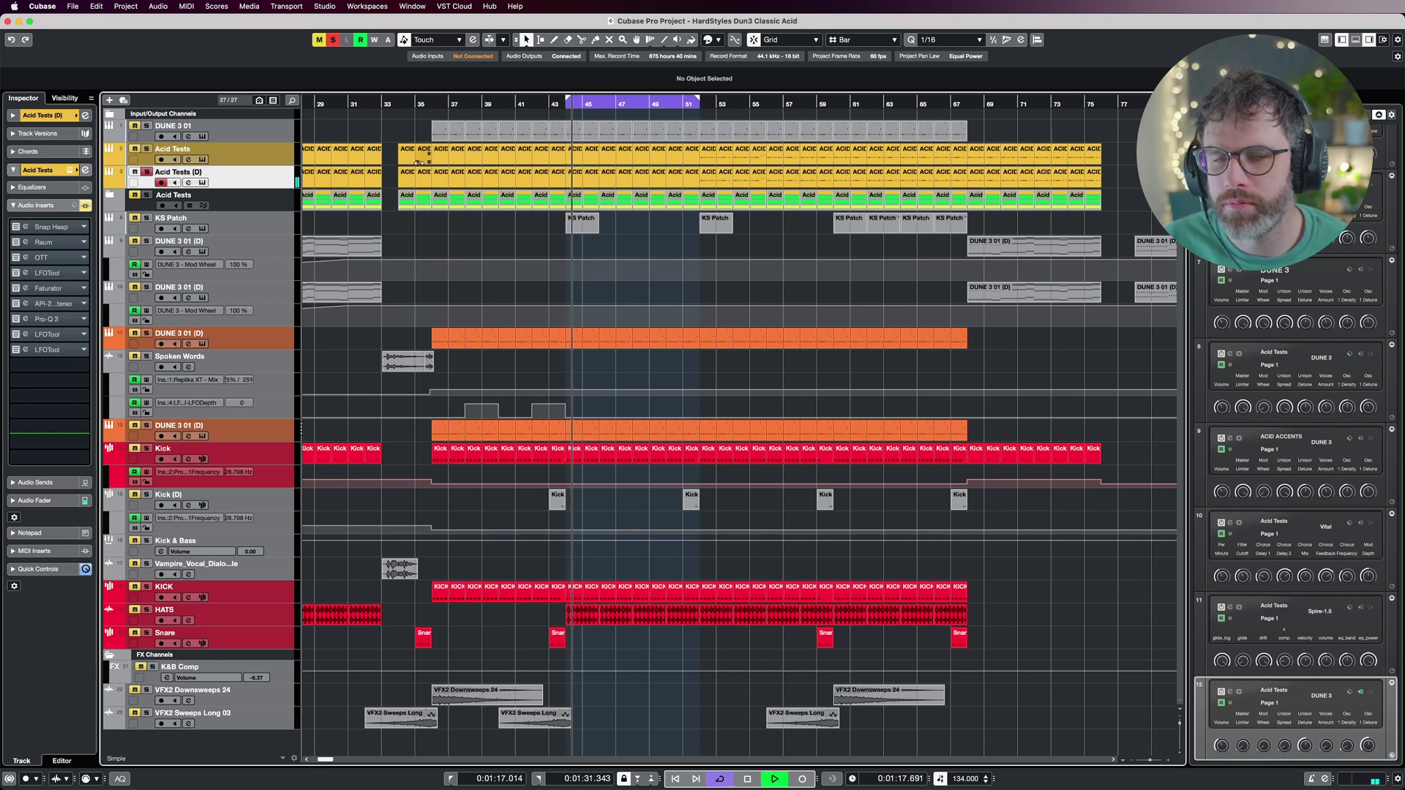
pyautogui.press('space')
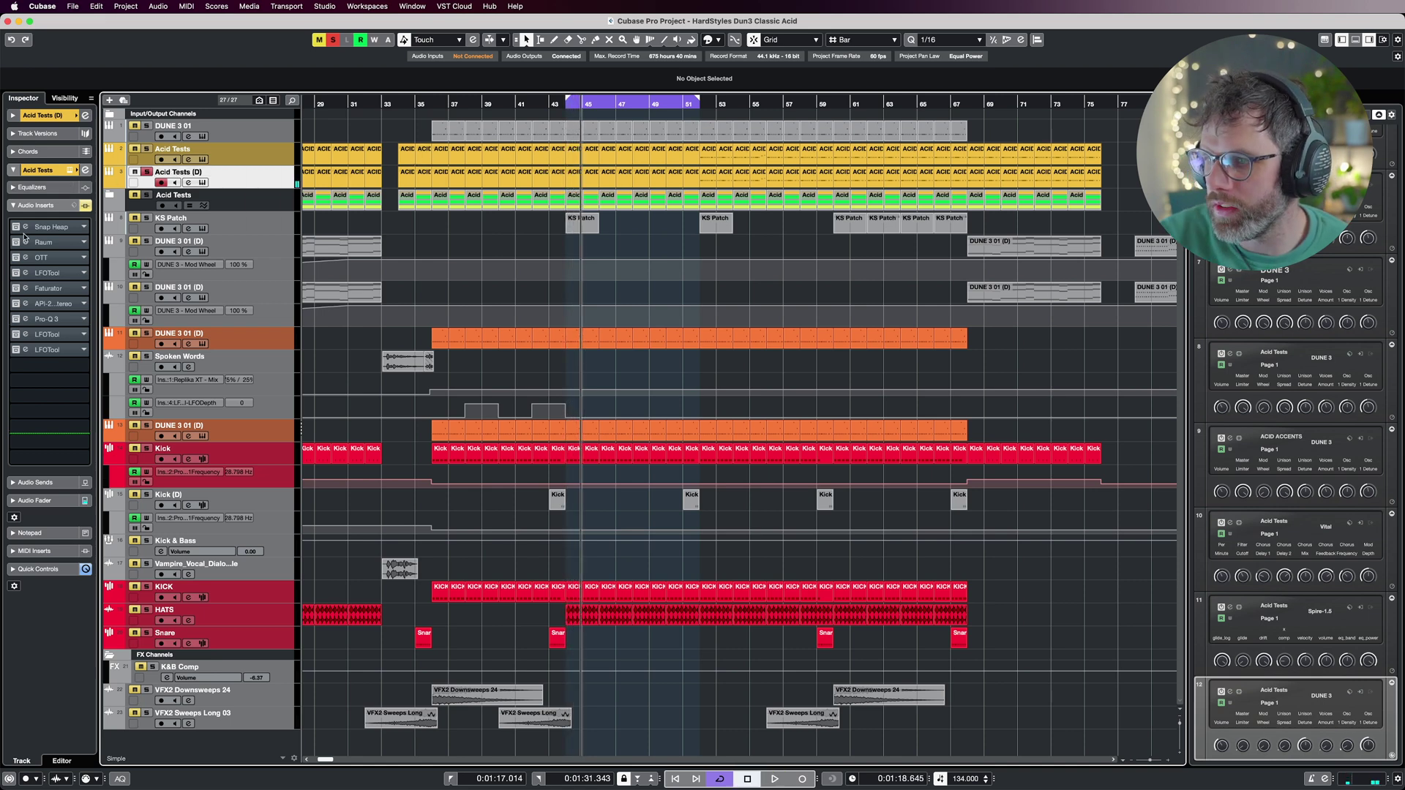
# - Open the track's DUNE 3 instrument and set the ARP 1 step sequencer to 16 steps
pyautogui.click(86, 169)
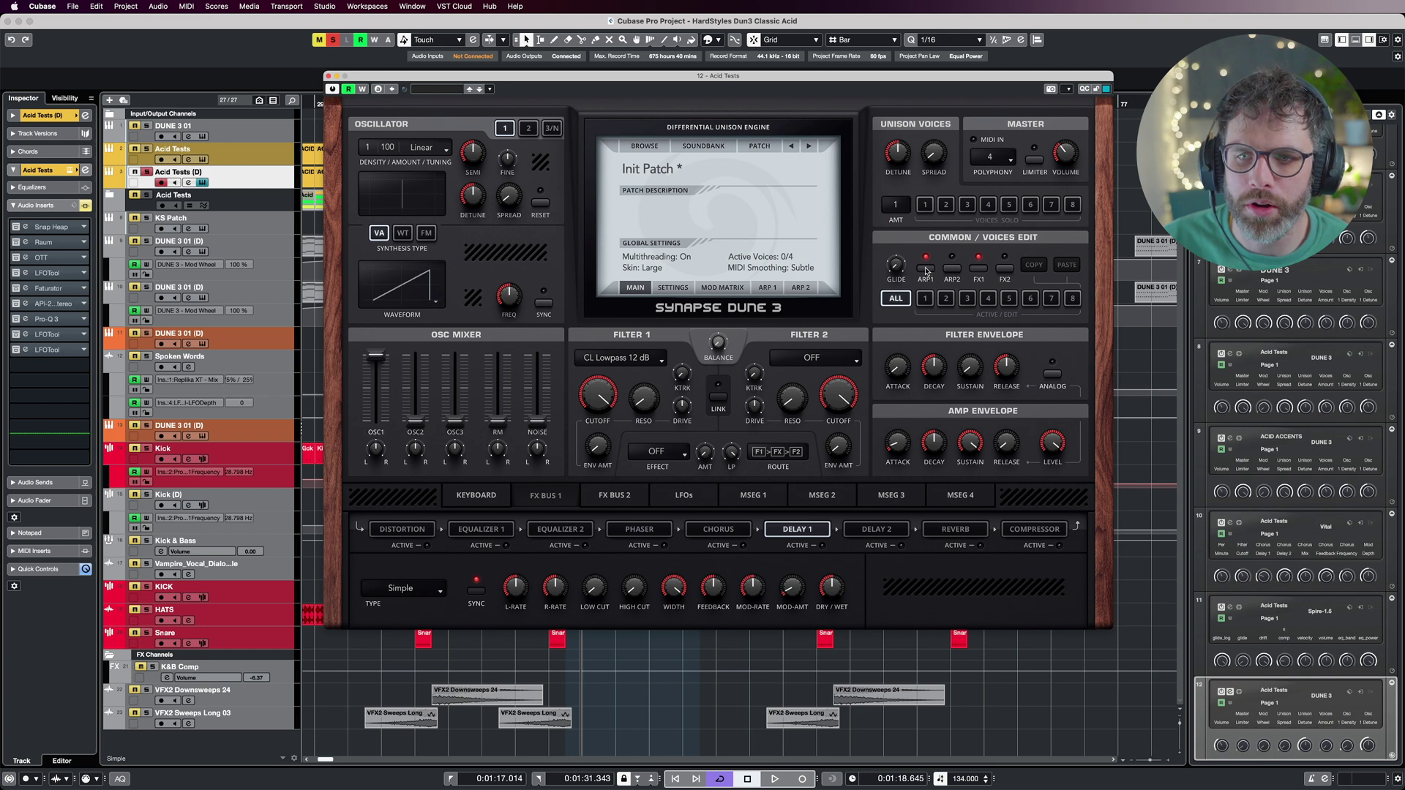
pyautogui.click(768, 287)
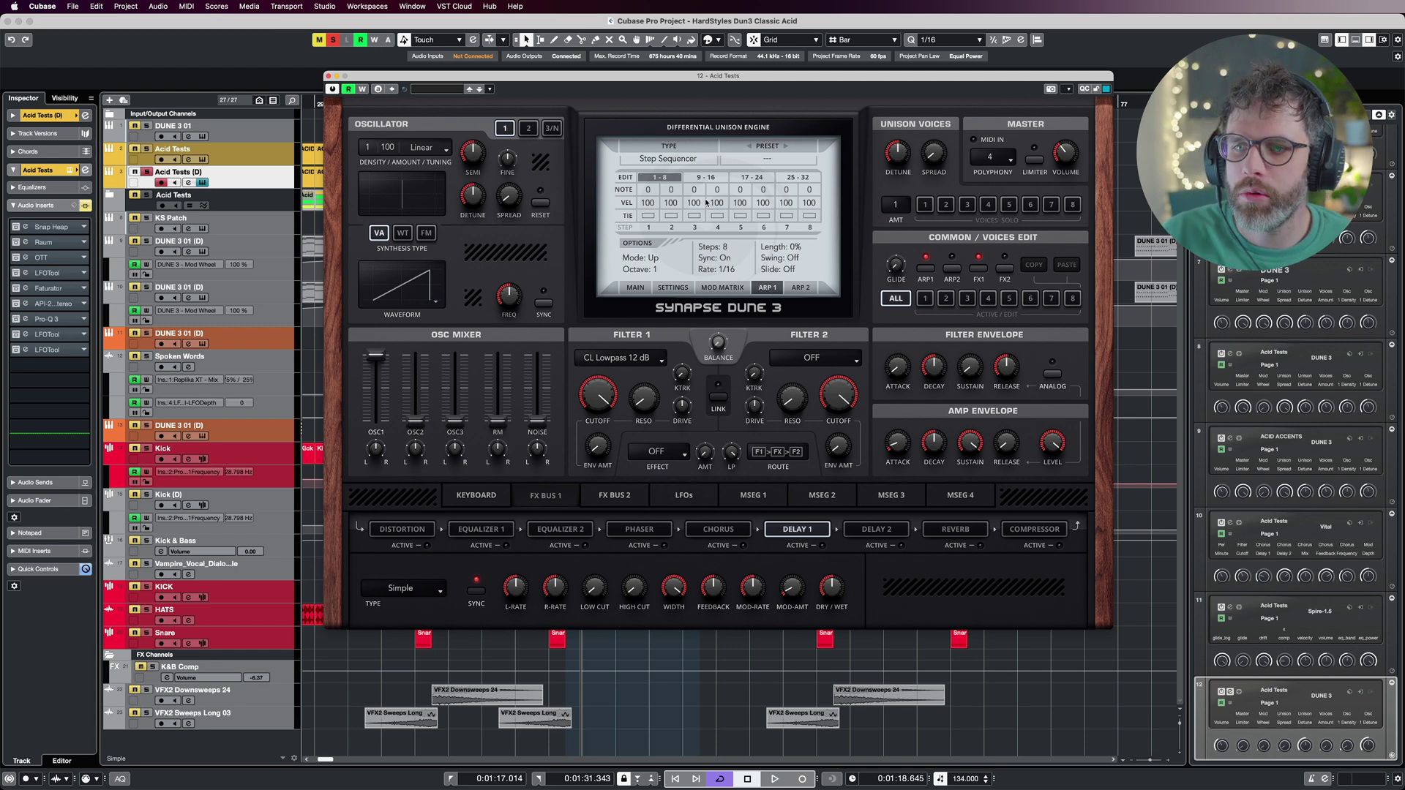
pyautogui.moveTo(725, 254); pyautogui.dragTo(734, 244)
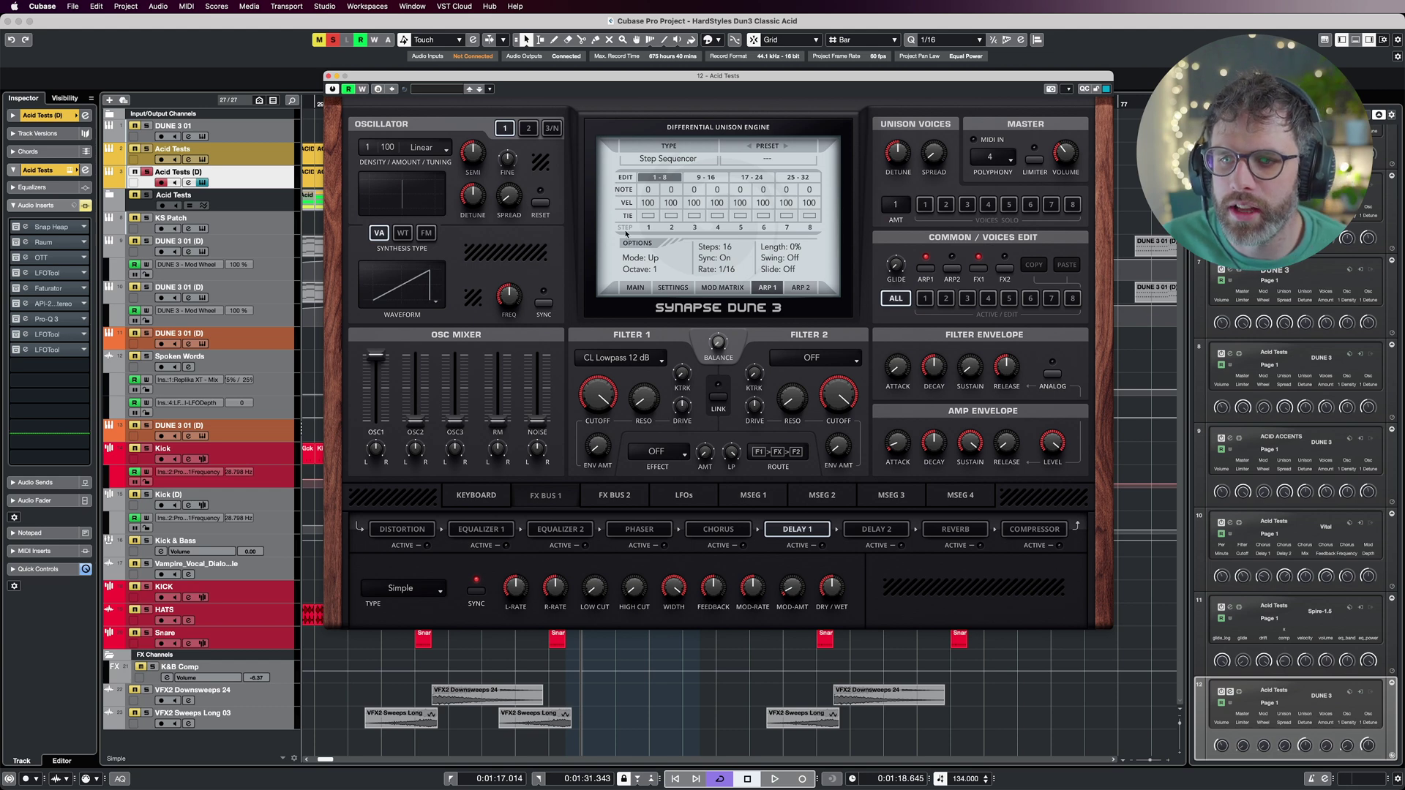
# - Tie steps 3, 6, 12 and 14 of the ARP 1 sequence and audition the pattern
pyautogui.click(694, 216)
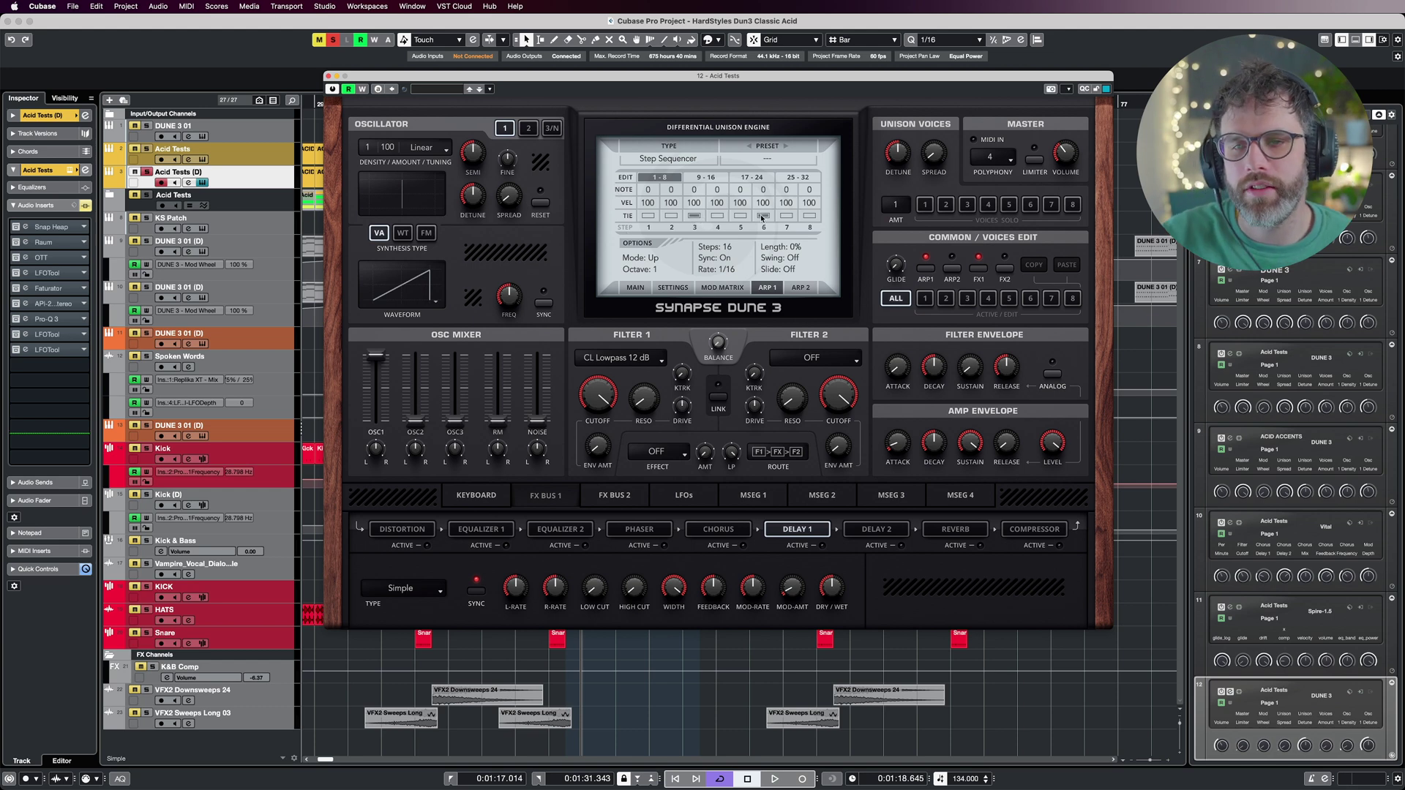
pyautogui.press('space')
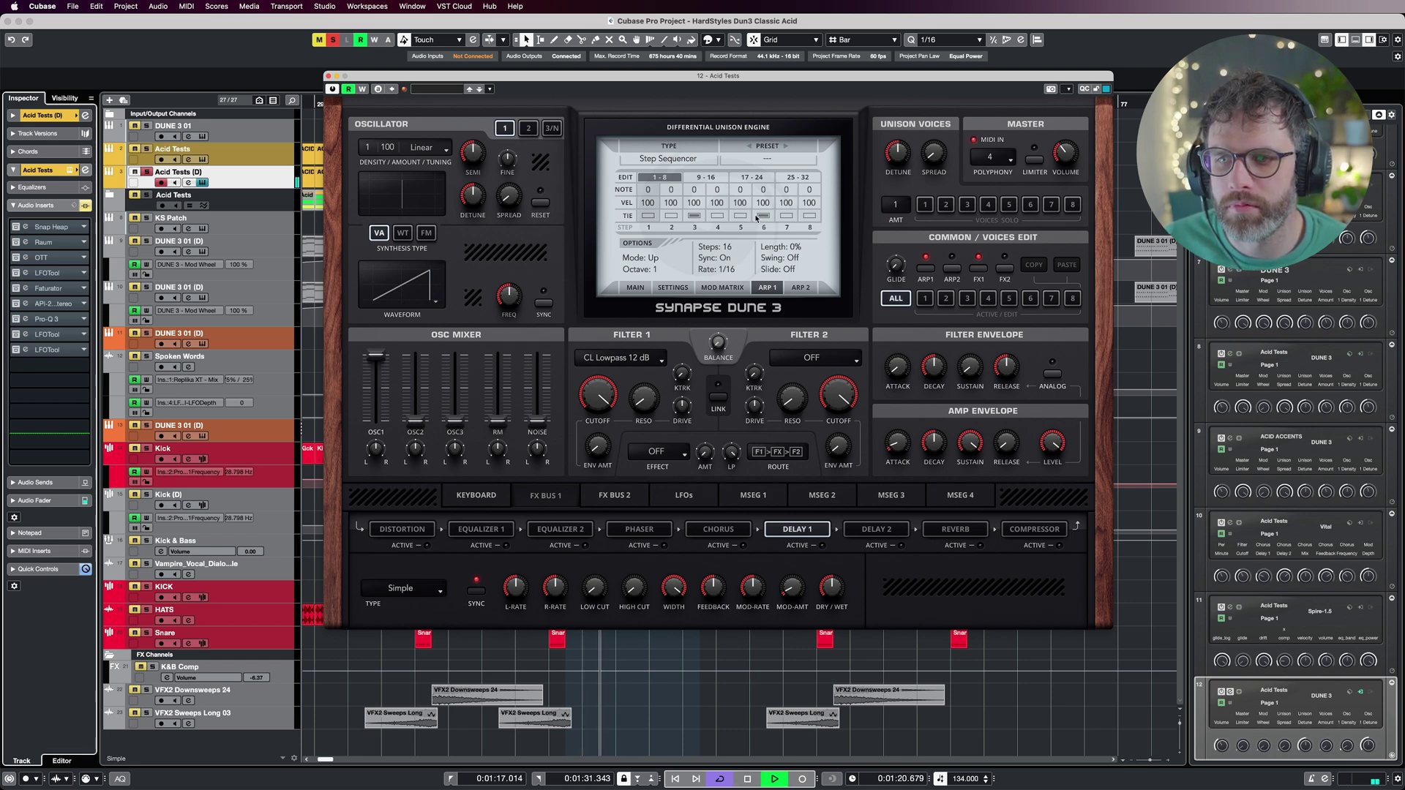
pyautogui.press('space')
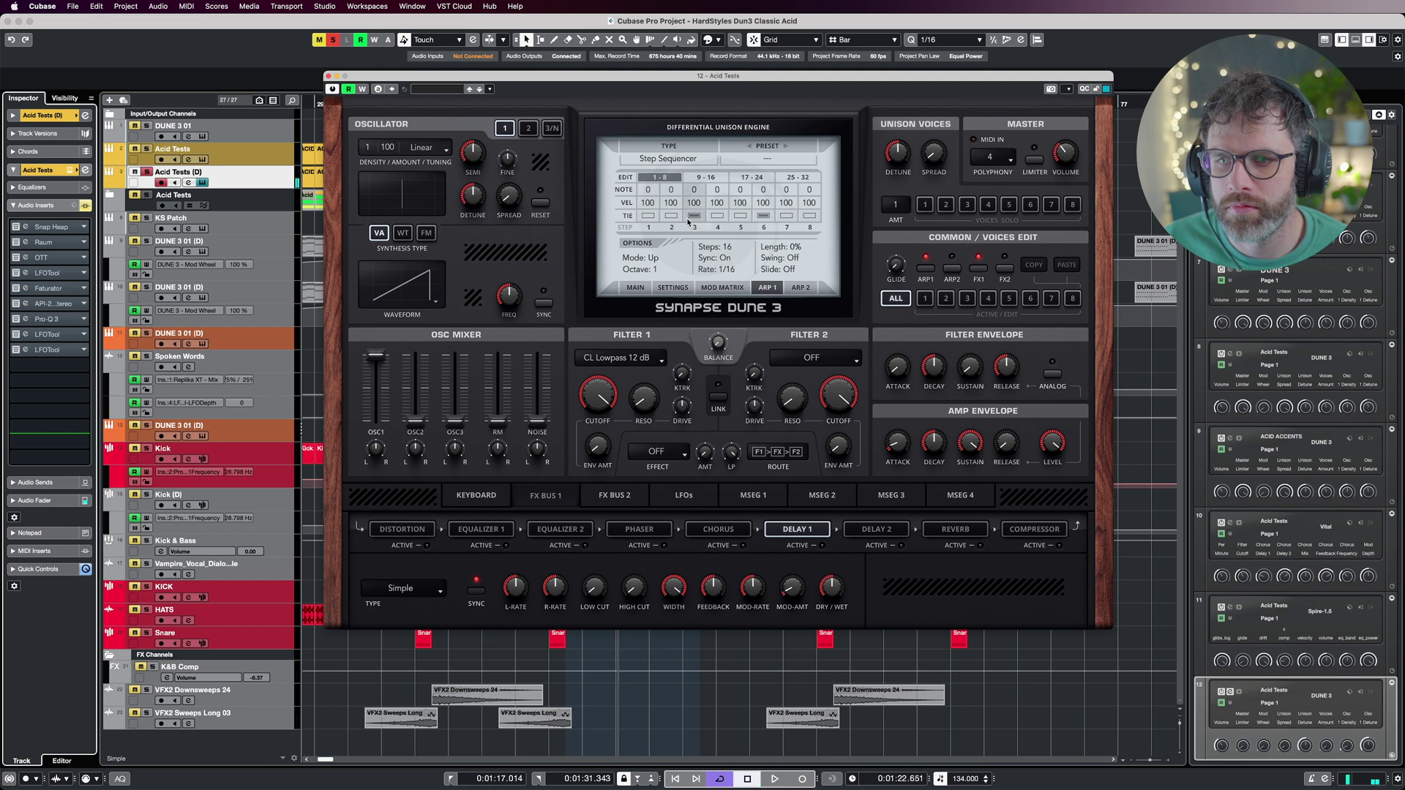
pyautogui.click(705, 178)
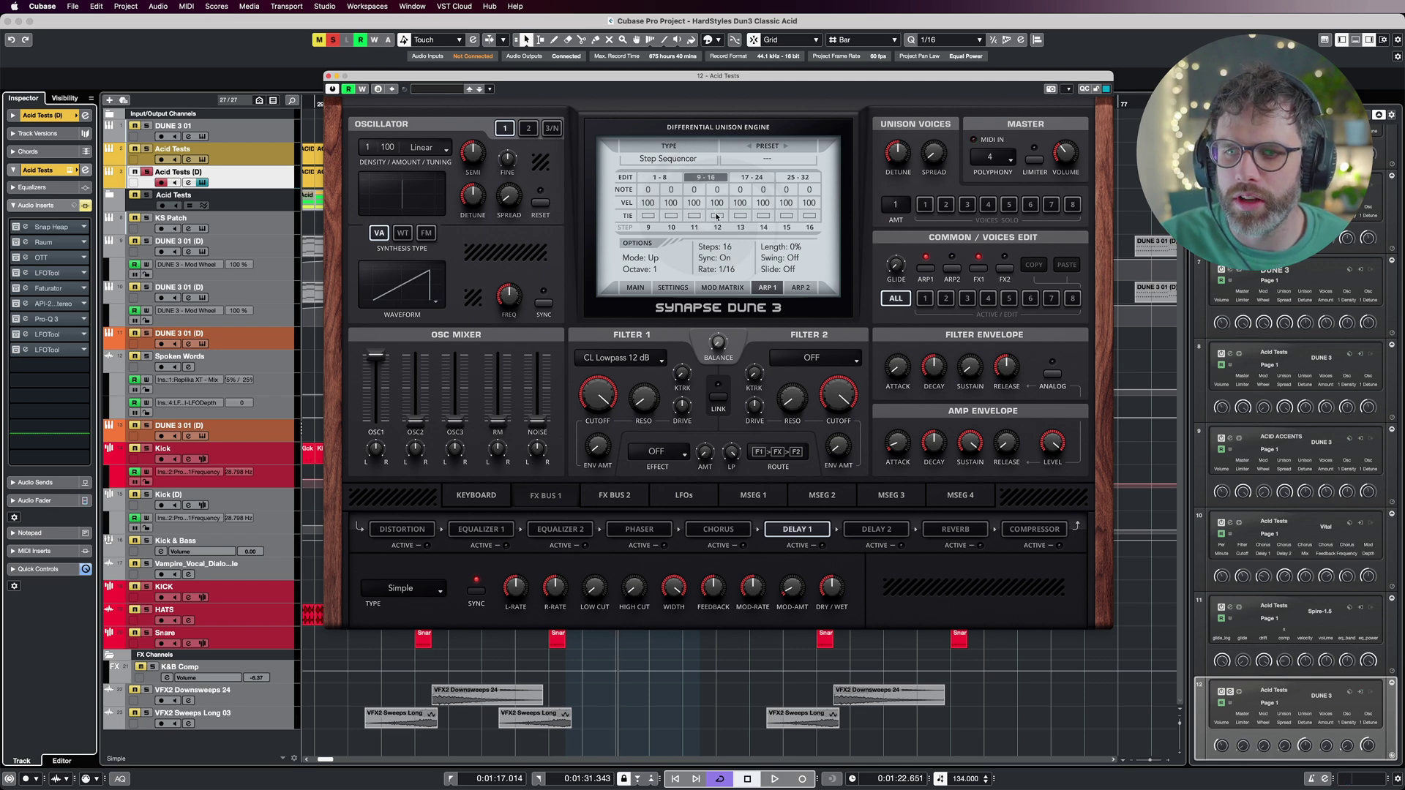
pyautogui.click(768, 215)
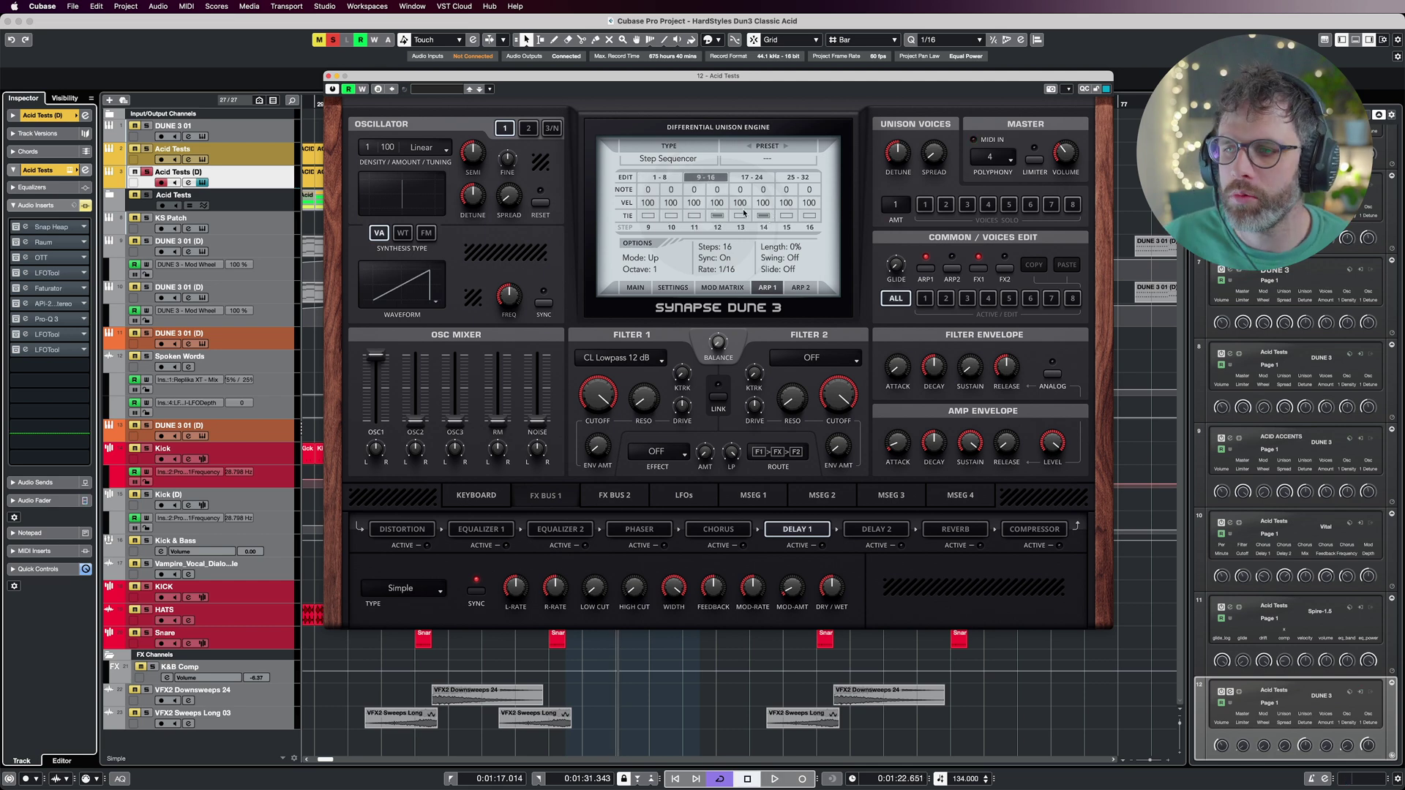
pyautogui.press('space')
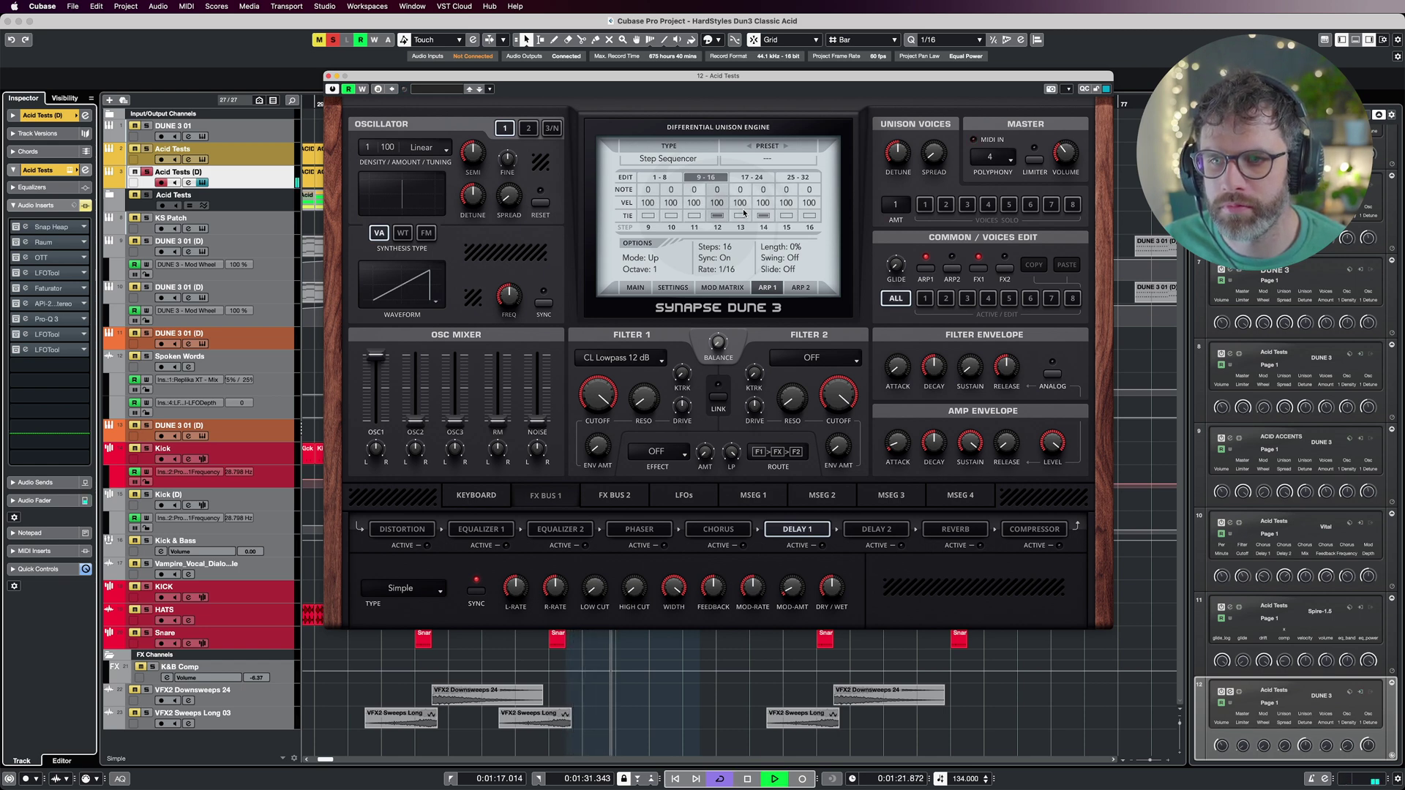
pyautogui.press('space')
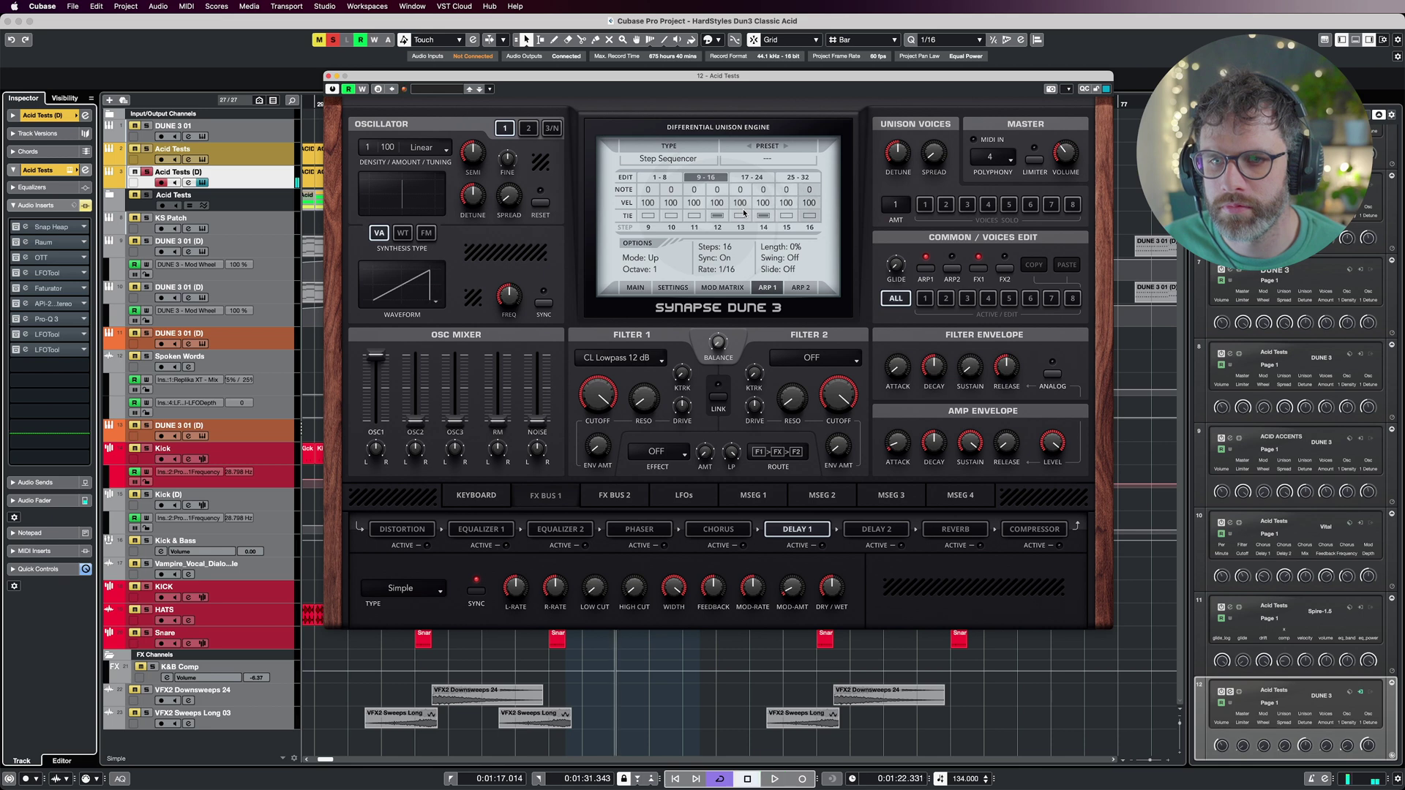
# - Set polyphony to Mono and the notes of steps 11, 12, 14 and 15 to +12, +10, +15 and +12, and audition the pattern
pyautogui.click(1009, 158)
pyautogui.click(1007, 171)
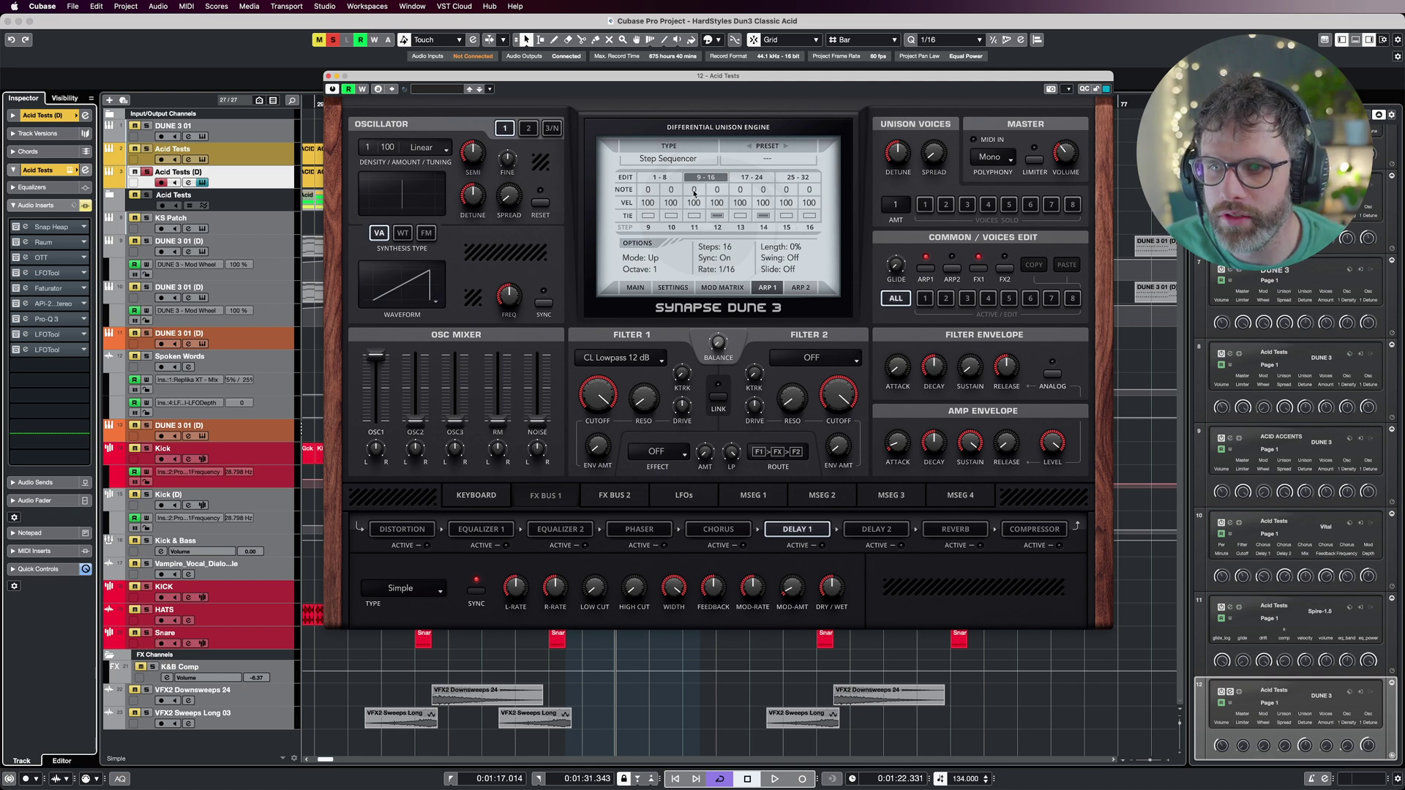
pyautogui.moveTo(694, 194); pyautogui.dragTo(705, 177)
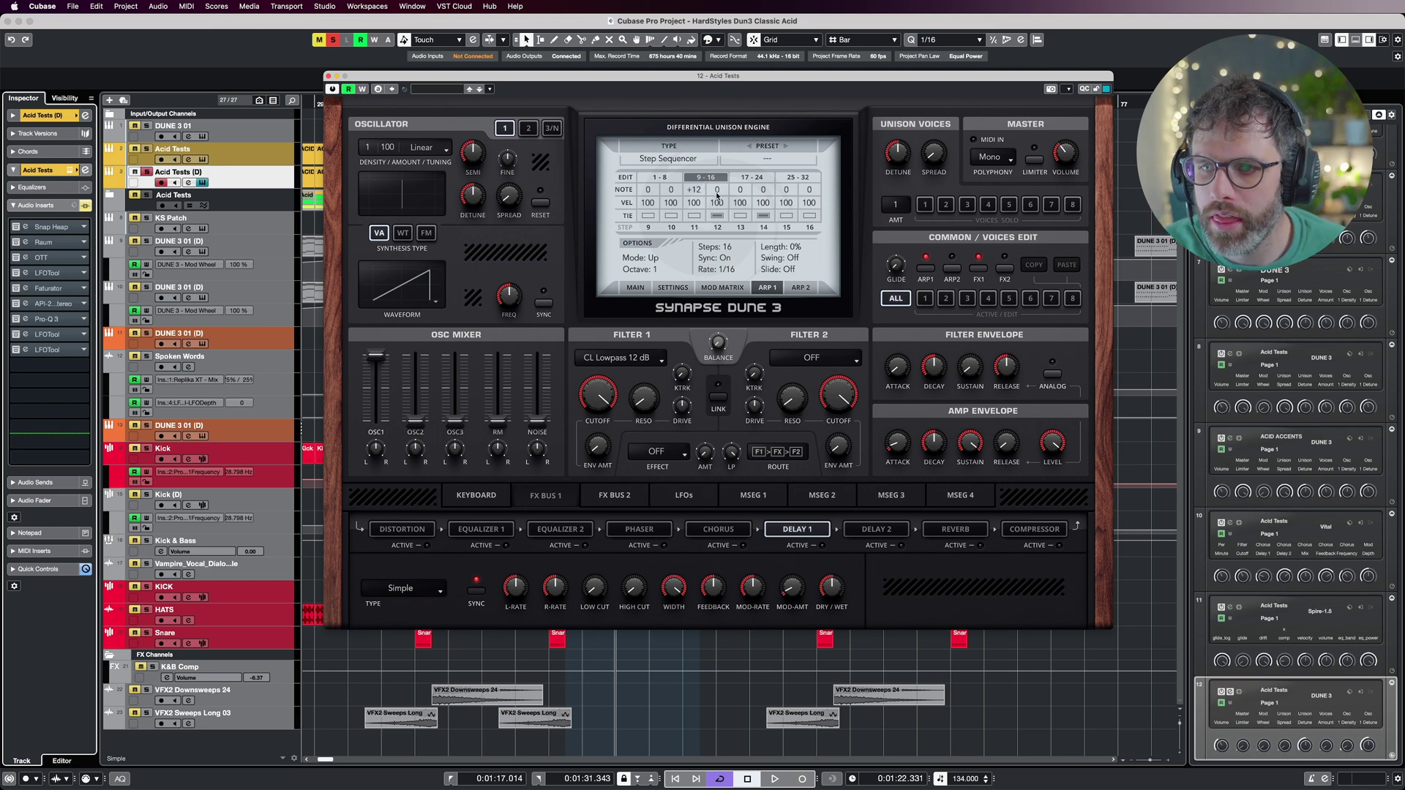
pyautogui.moveTo(717, 195); pyautogui.dragTo(729, 178)
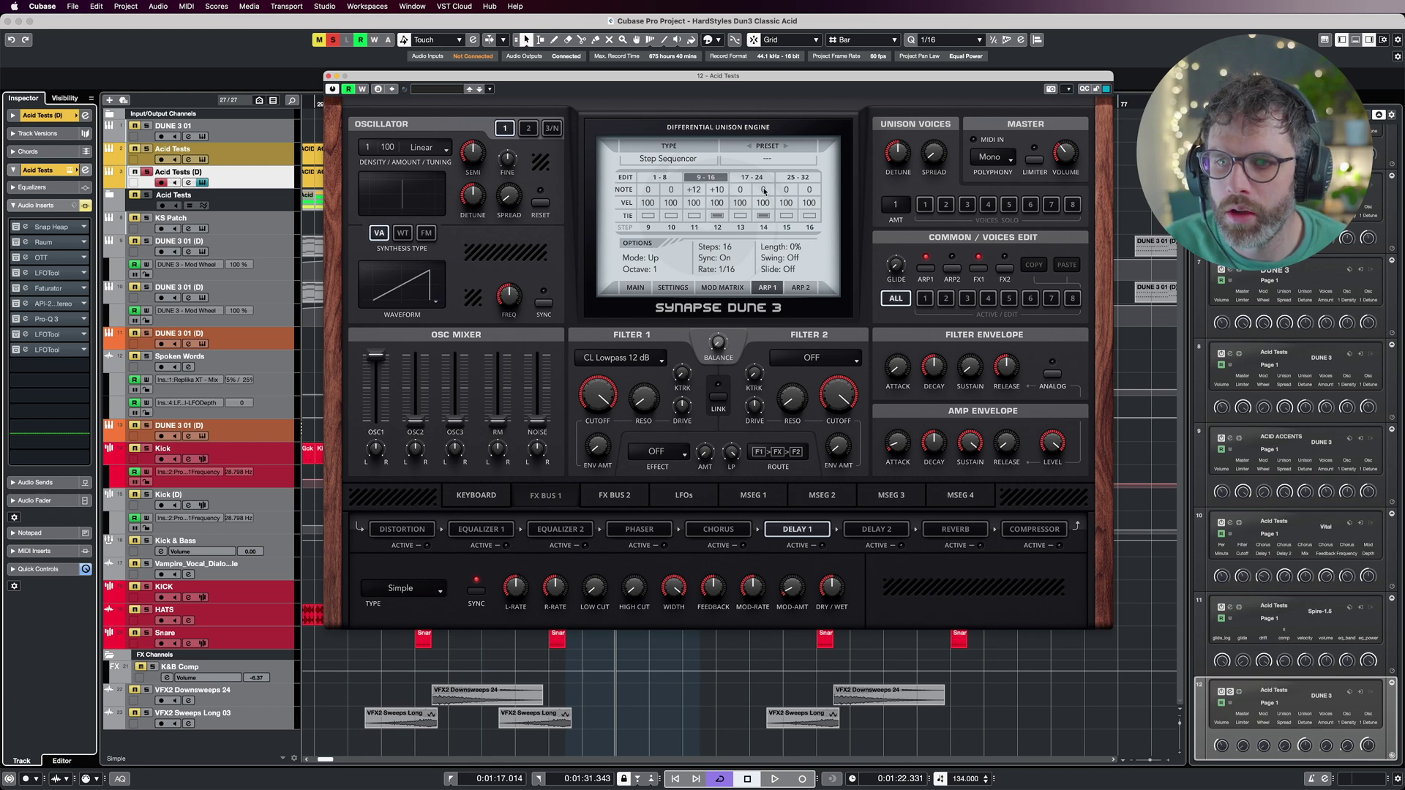
pyautogui.moveTo(764, 191); pyautogui.dragTo(769, 174)
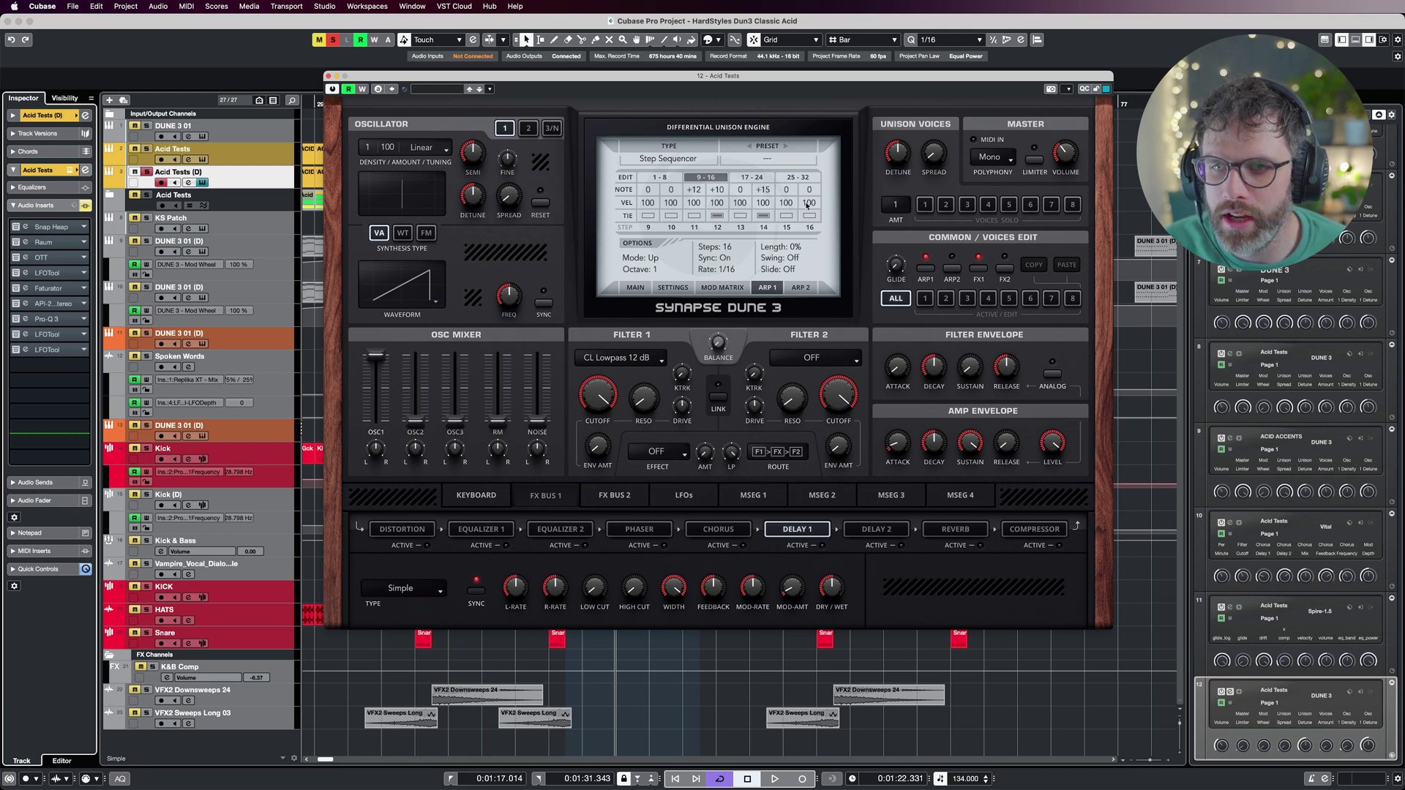
pyautogui.moveTo(788, 193); pyautogui.dragTo(793, 185)
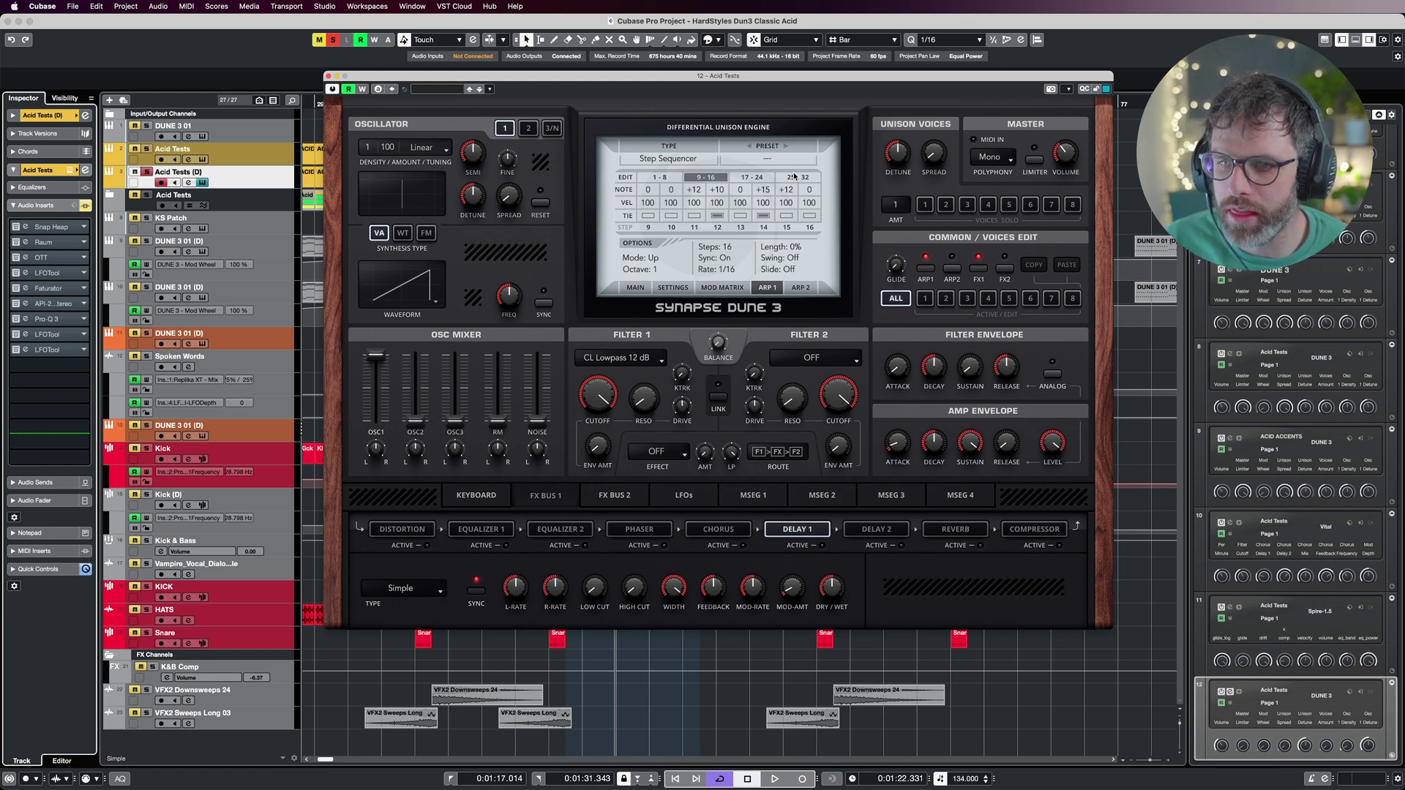
pyautogui.press('space')
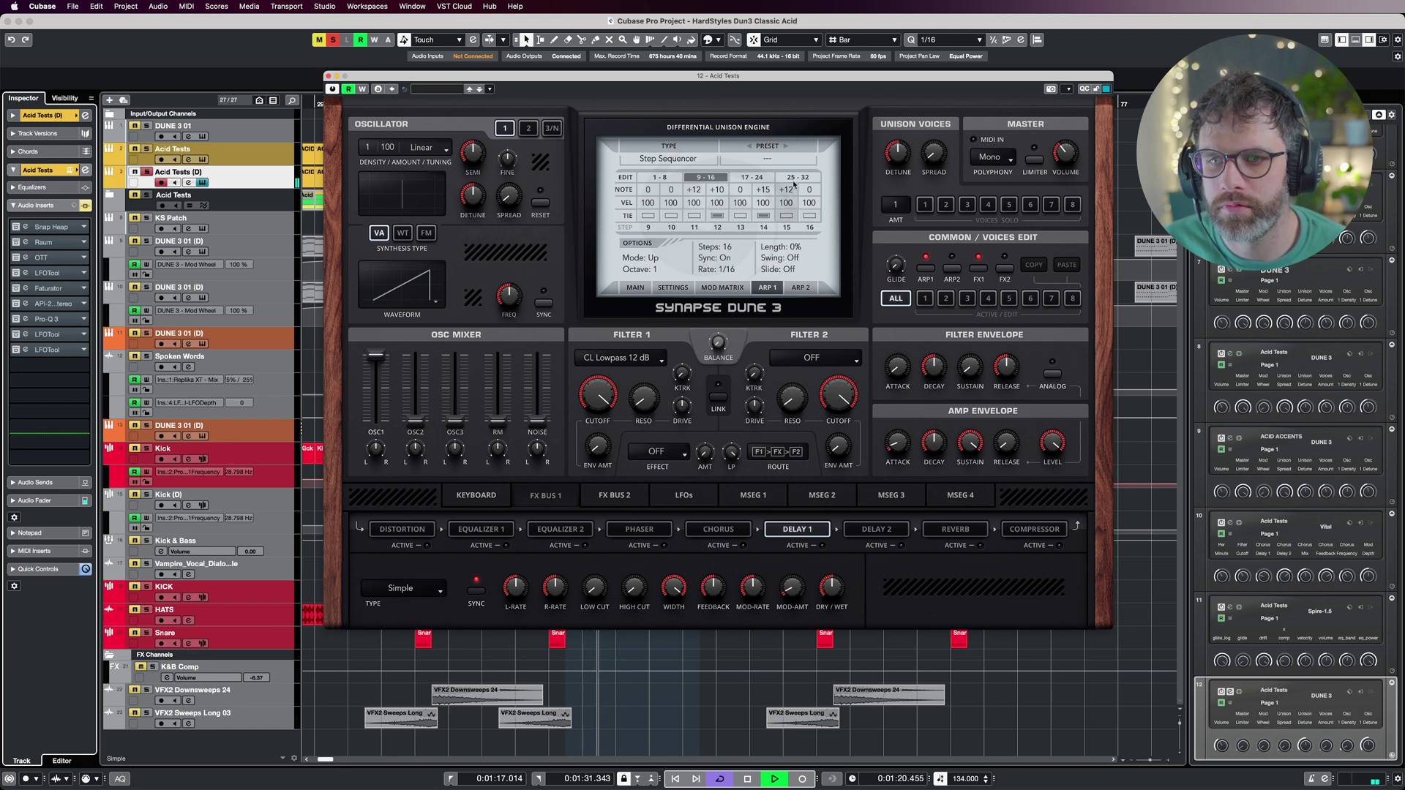
pyautogui.press('space')
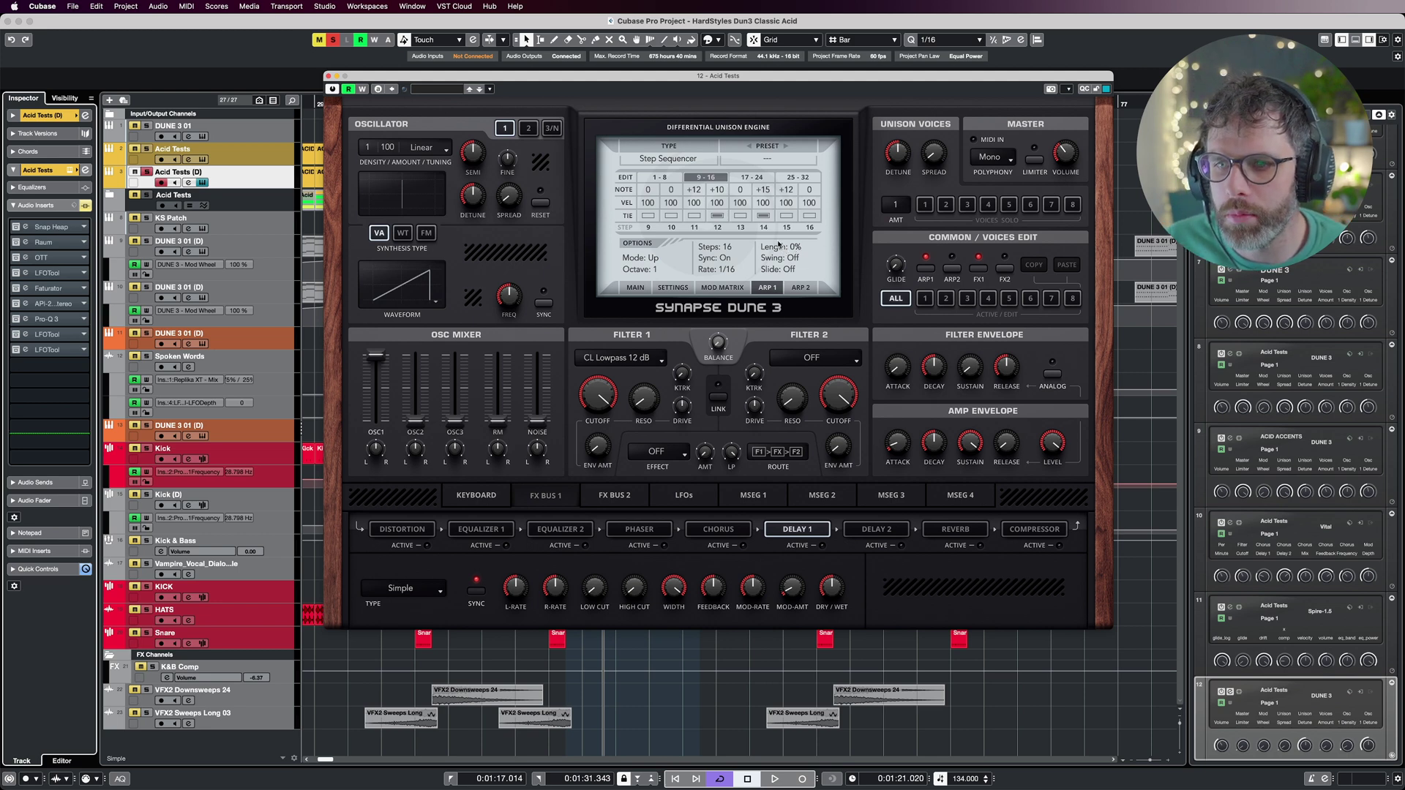
# - Set the ARP 1 length to +22% and the slide to 108 ms while the loop plays
pyautogui.press('space')
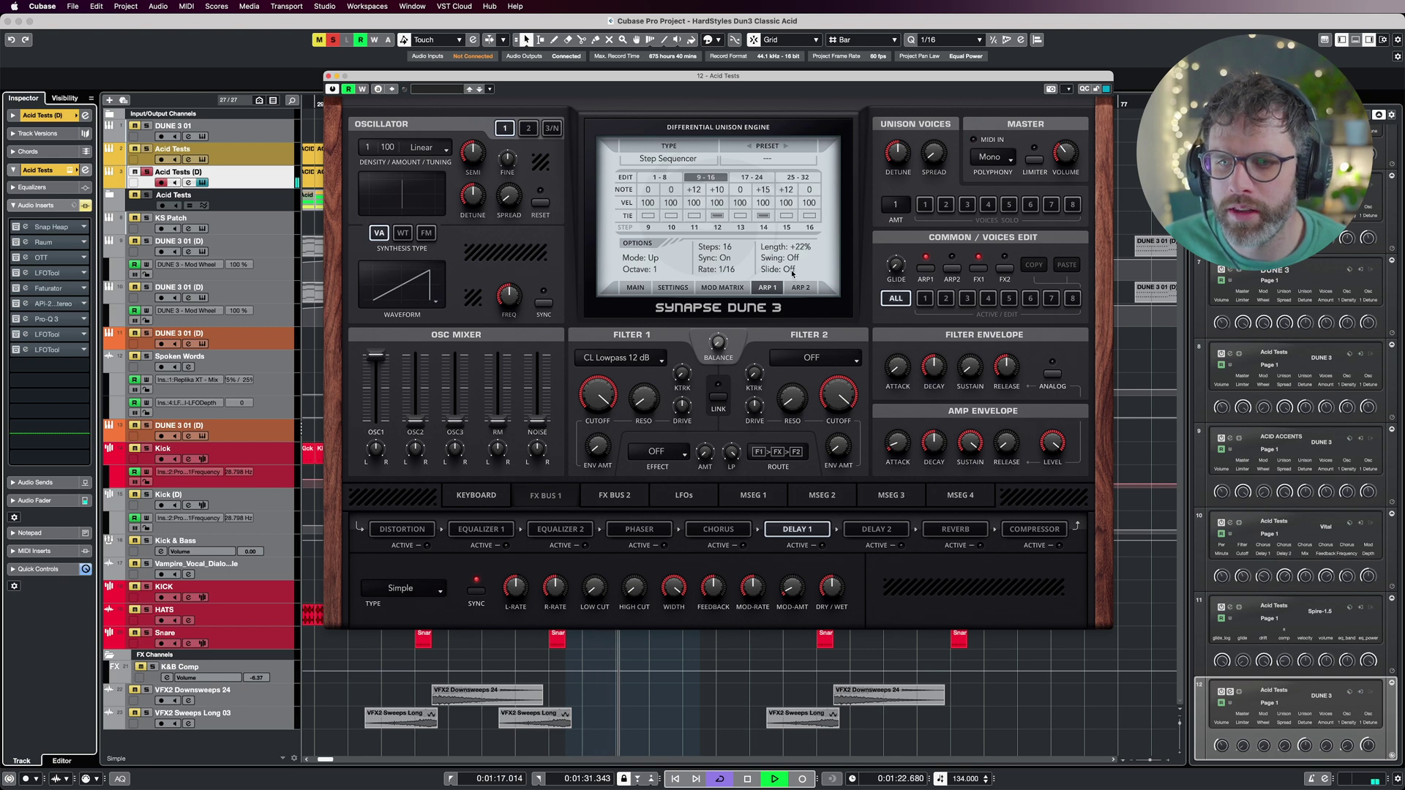
pyautogui.moveTo(793, 273); pyautogui.dragTo(792, 198)
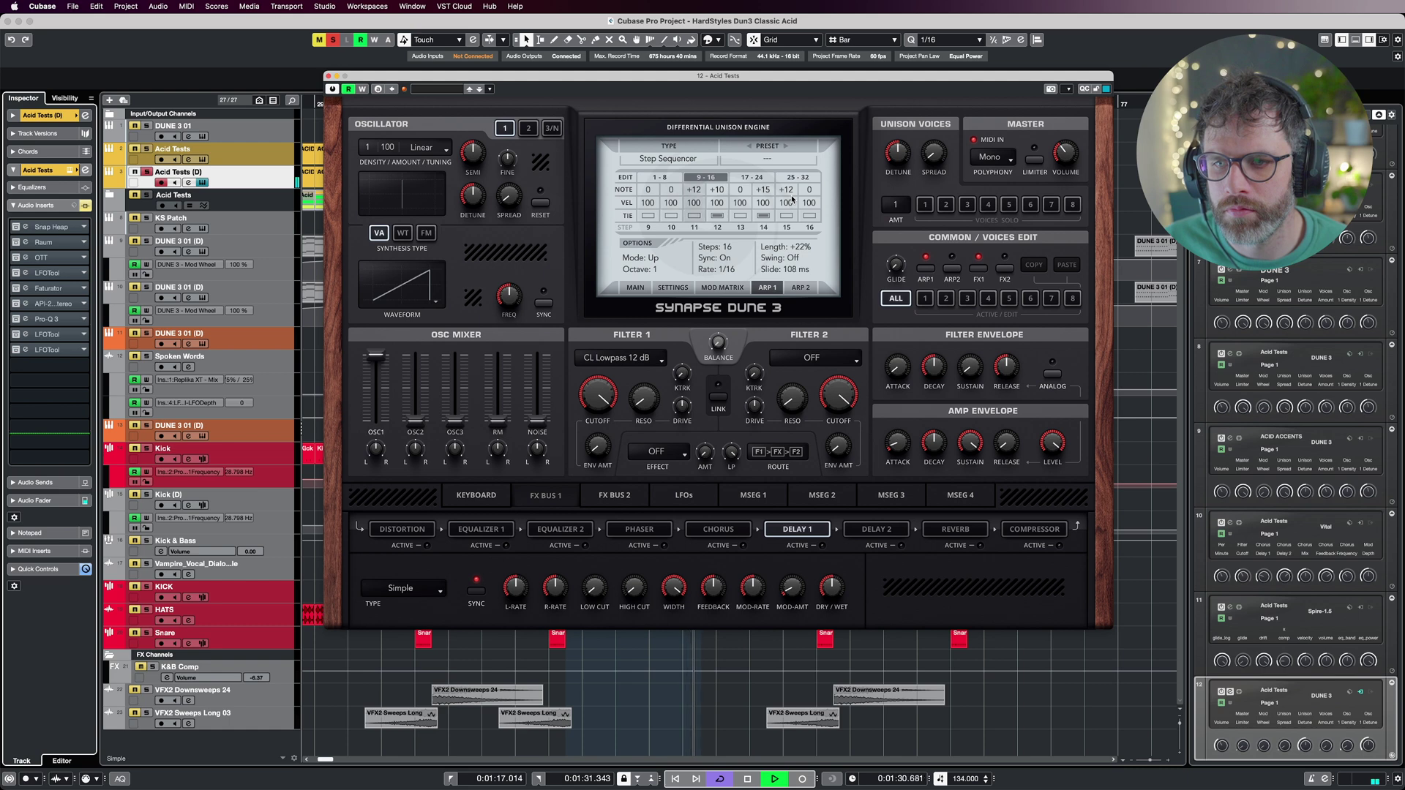
pyautogui.press('space')
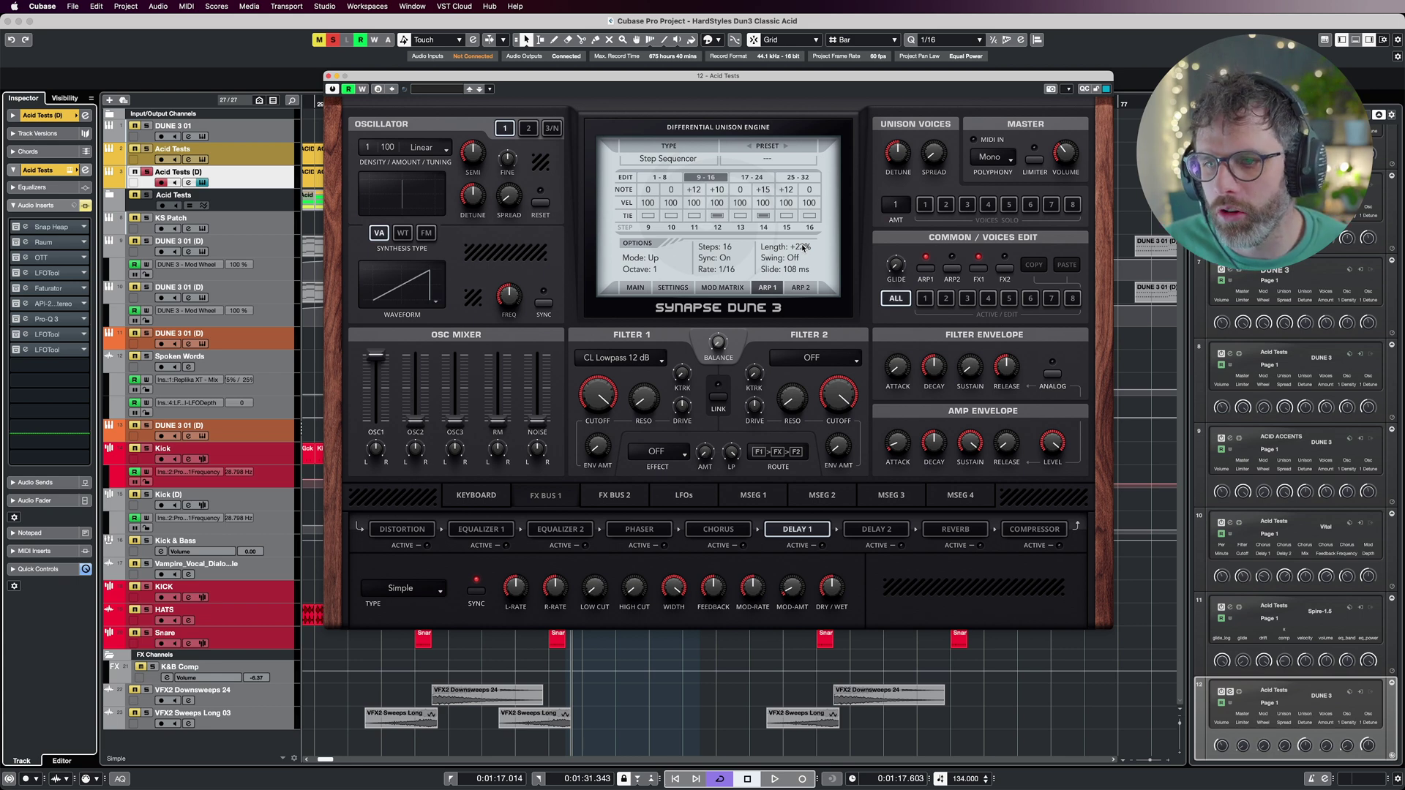
# - Set the ARP 1 mode to Playback and start the loop
pyautogui.click(649, 257)
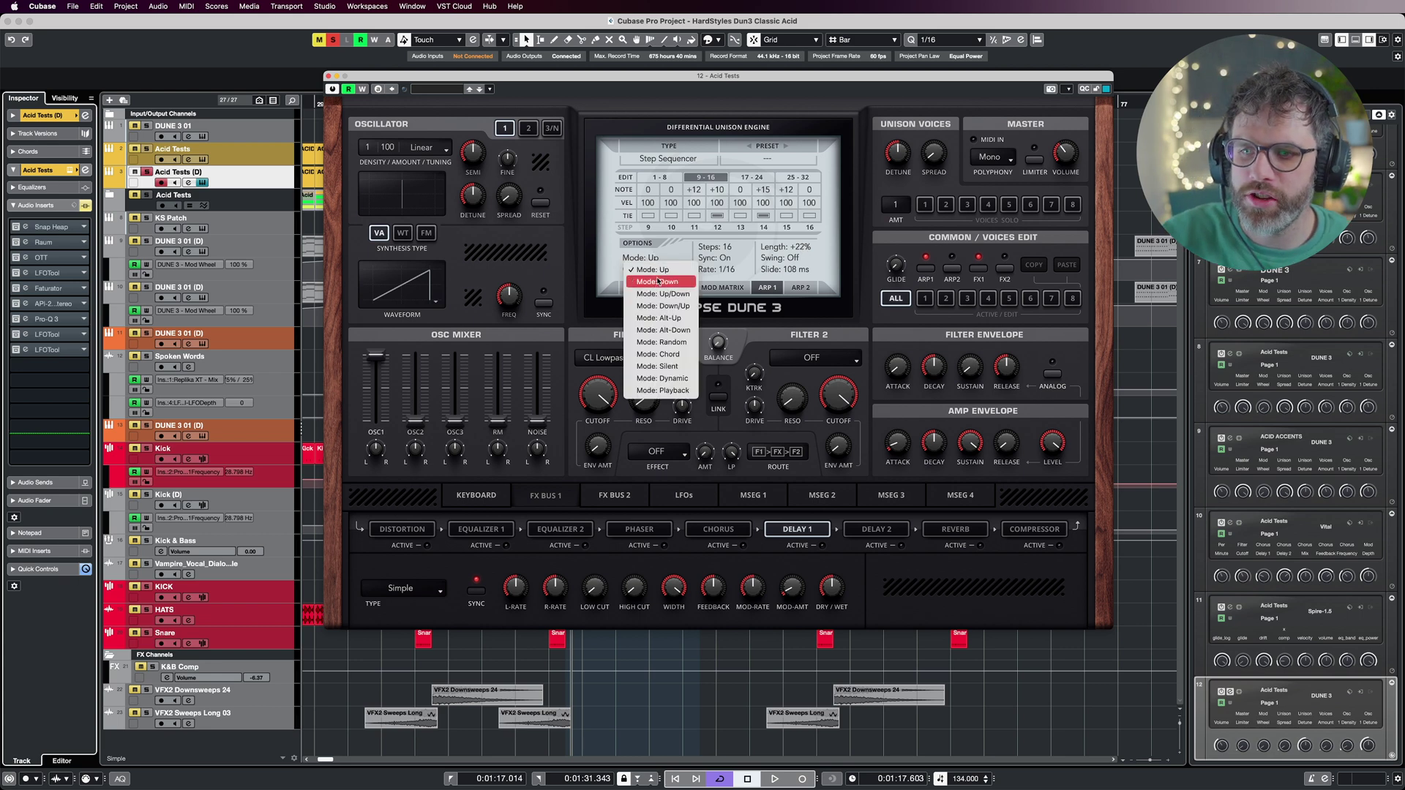
pyautogui.click(675, 392)
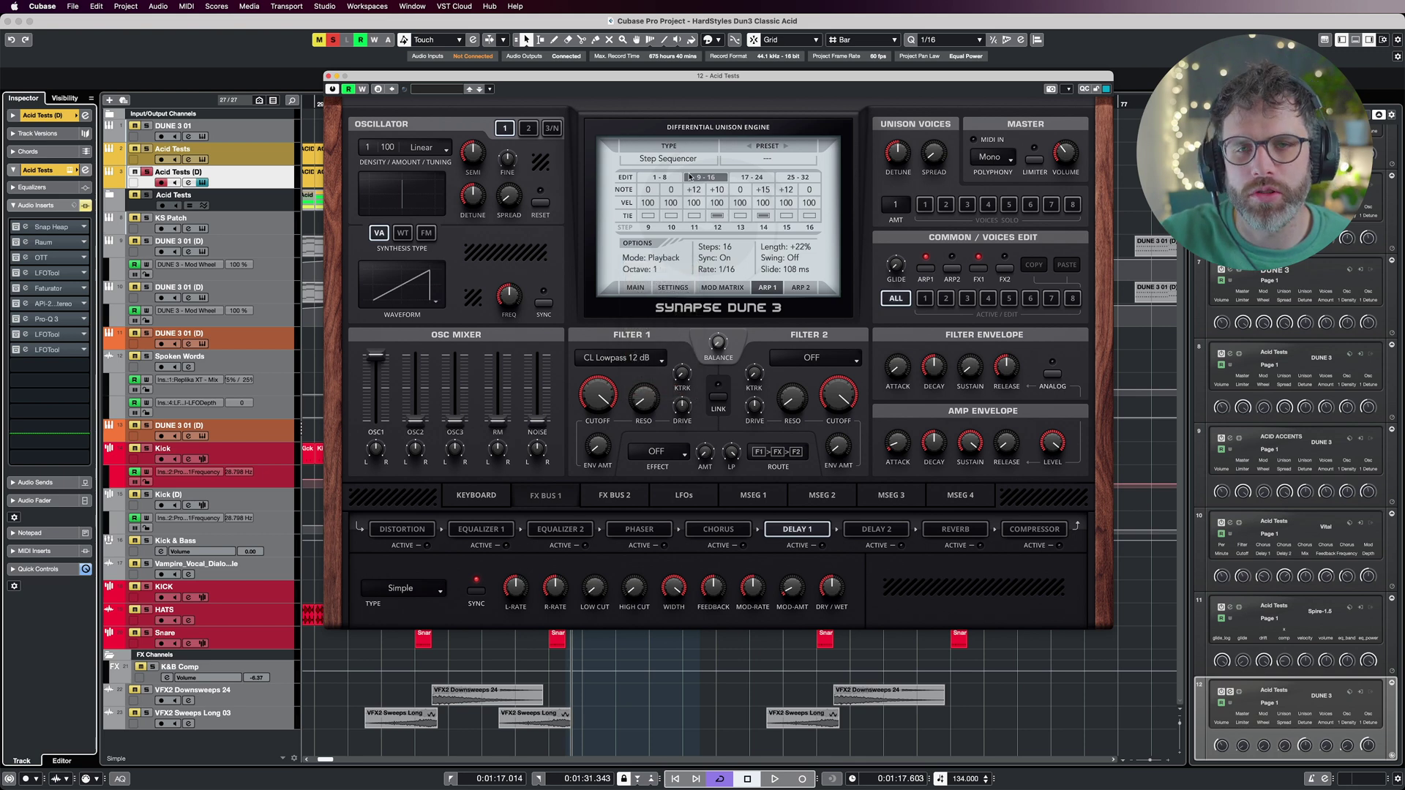
pyautogui.press('space')
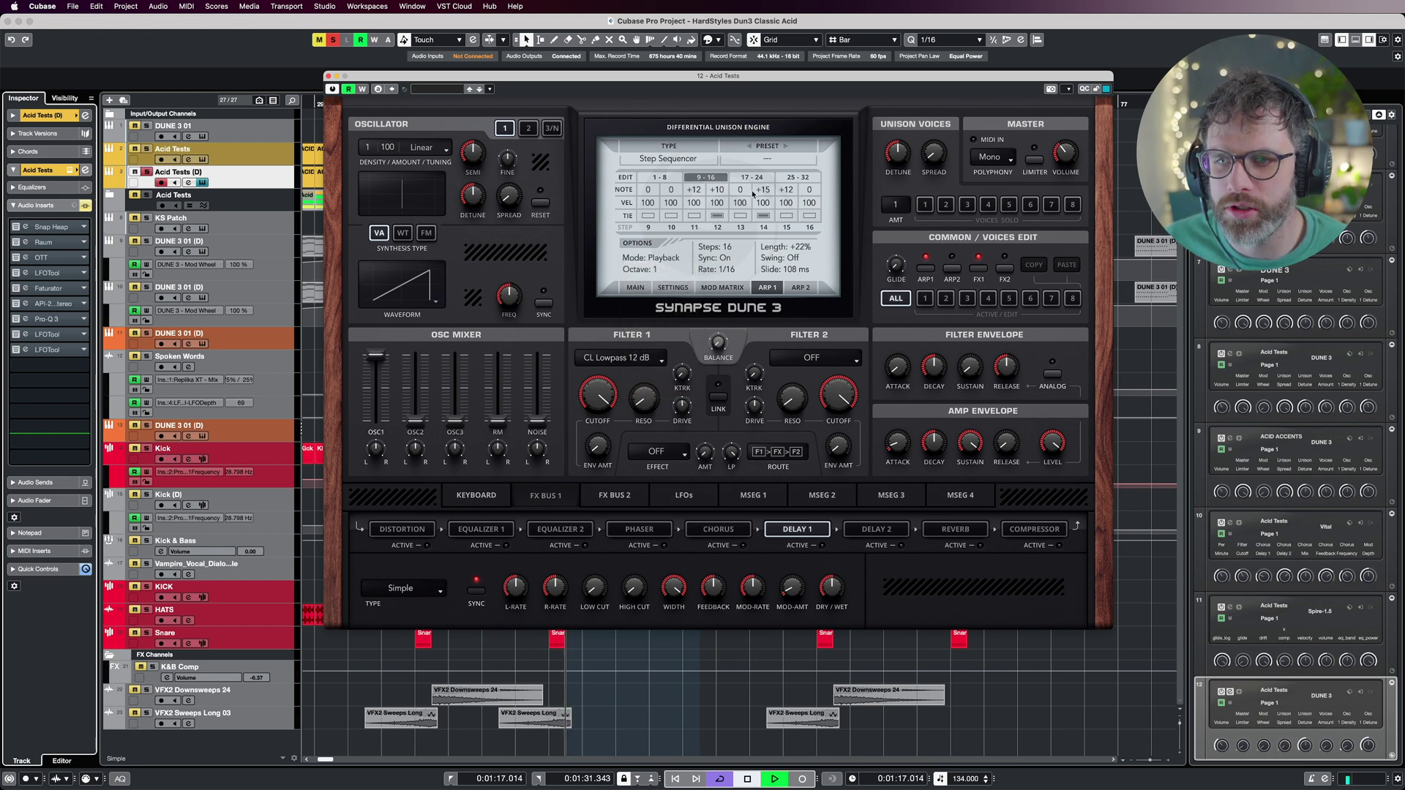
# - Try the Dynamic mode on ARP 1 during playback and return it to Playback mode
pyautogui.click(649, 257)
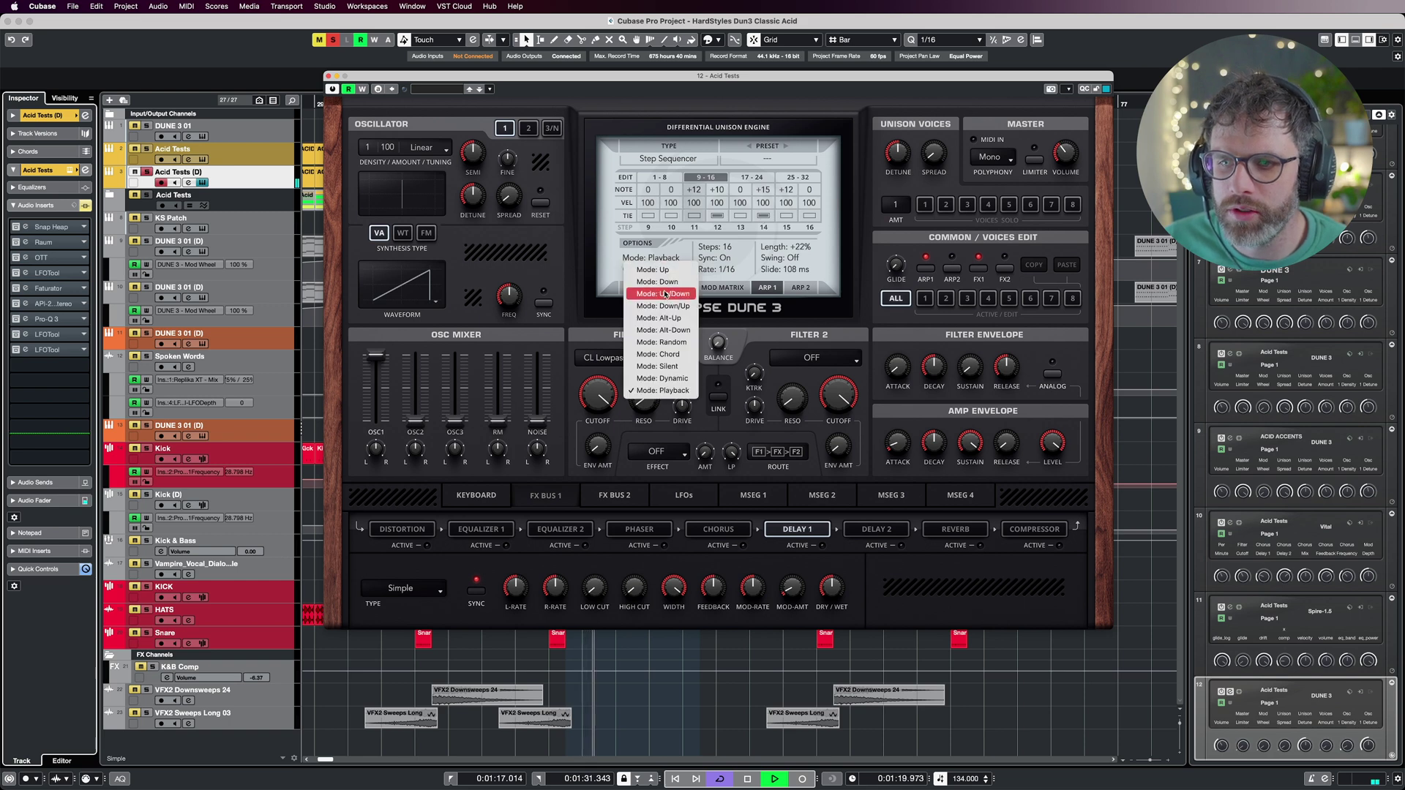
pyautogui.click(686, 377)
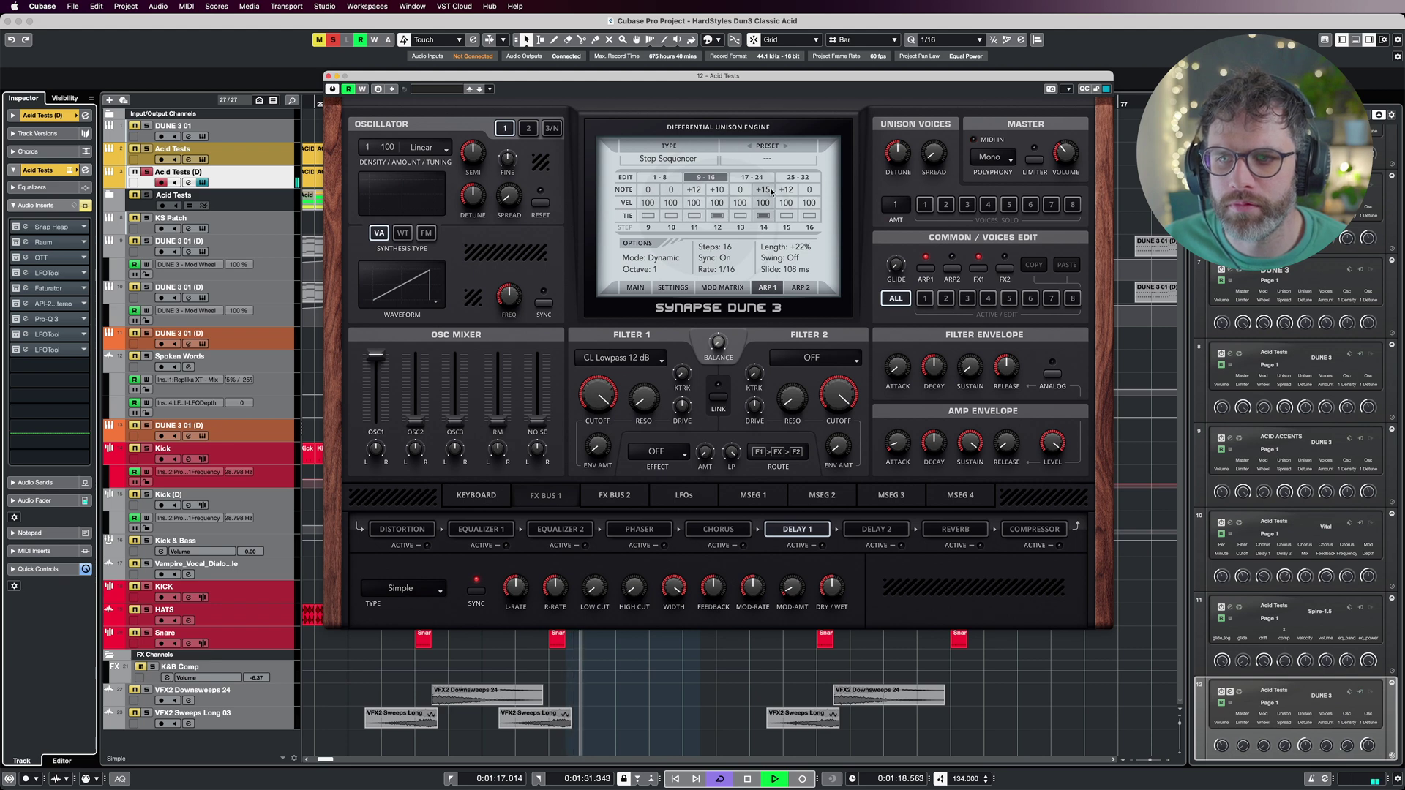
pyautogui.press('space')
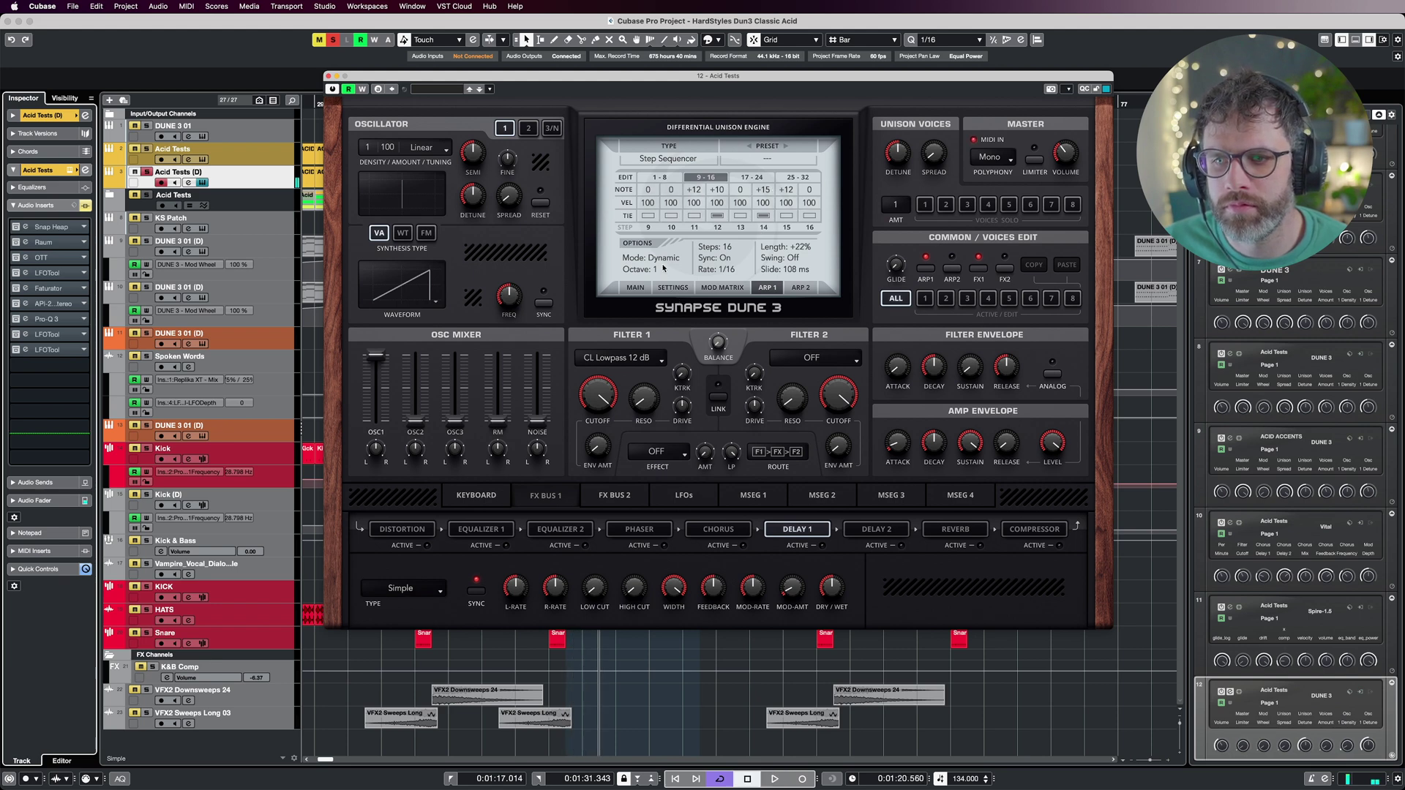
pyautogui.click(651, 258)
pyautogui.click(671, 391)
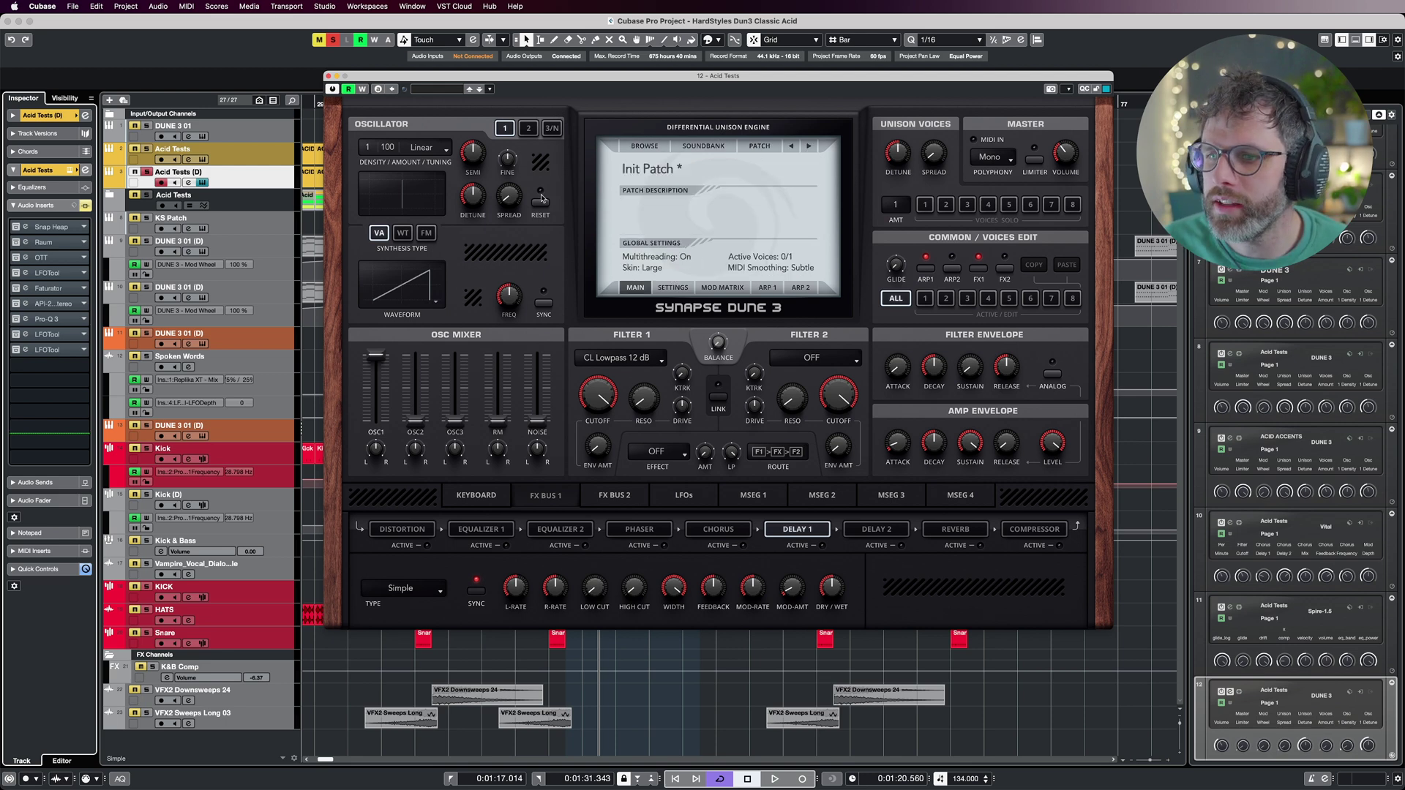
# - Lower the semitone tuning of oscillator 1
pyautogui.moveTo(472, 150); pyautogui.dragTo(473, 171)
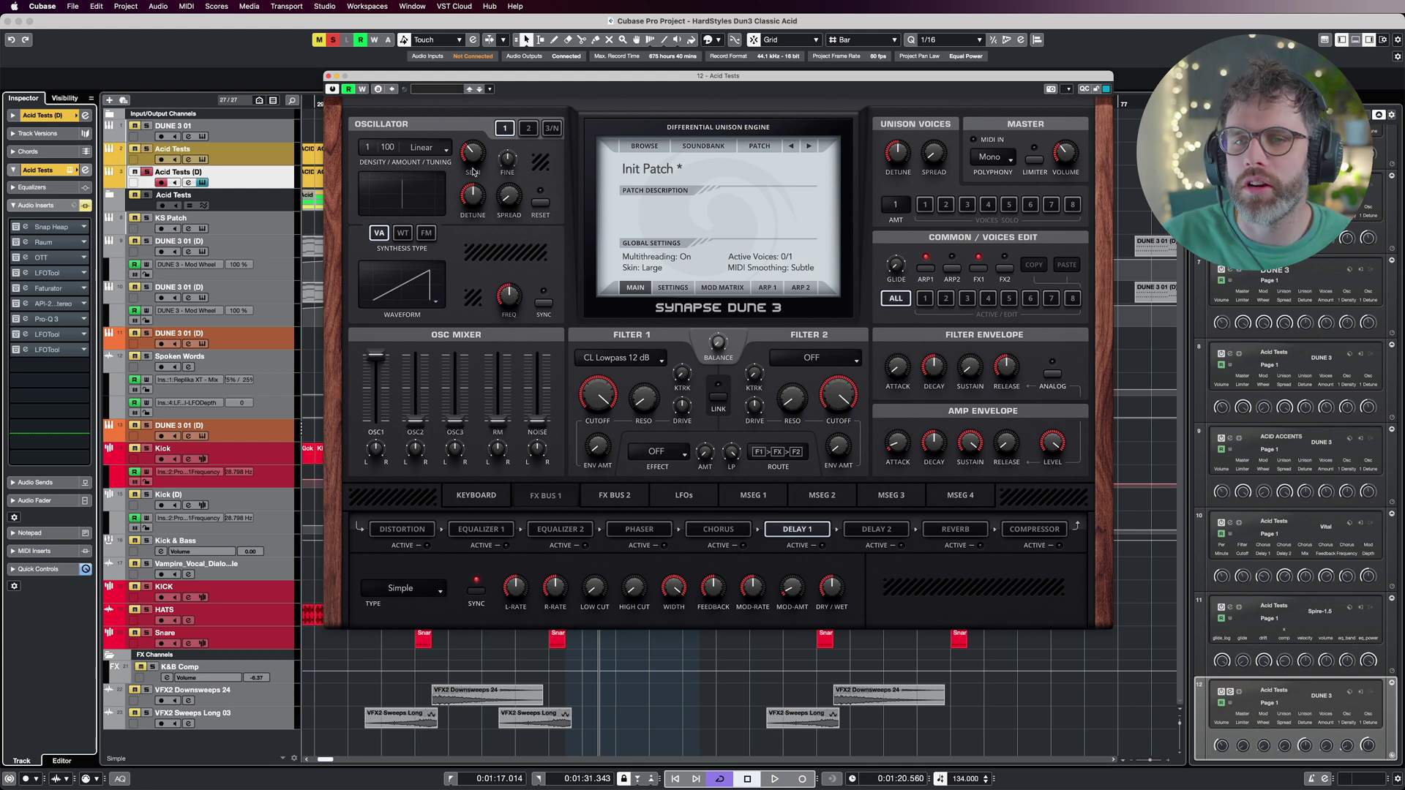
# - Try the Vintage Saw wavetable with position at 100% on oscillator 1 during playback and return it to VA synthesis
pyautogui.press('space')
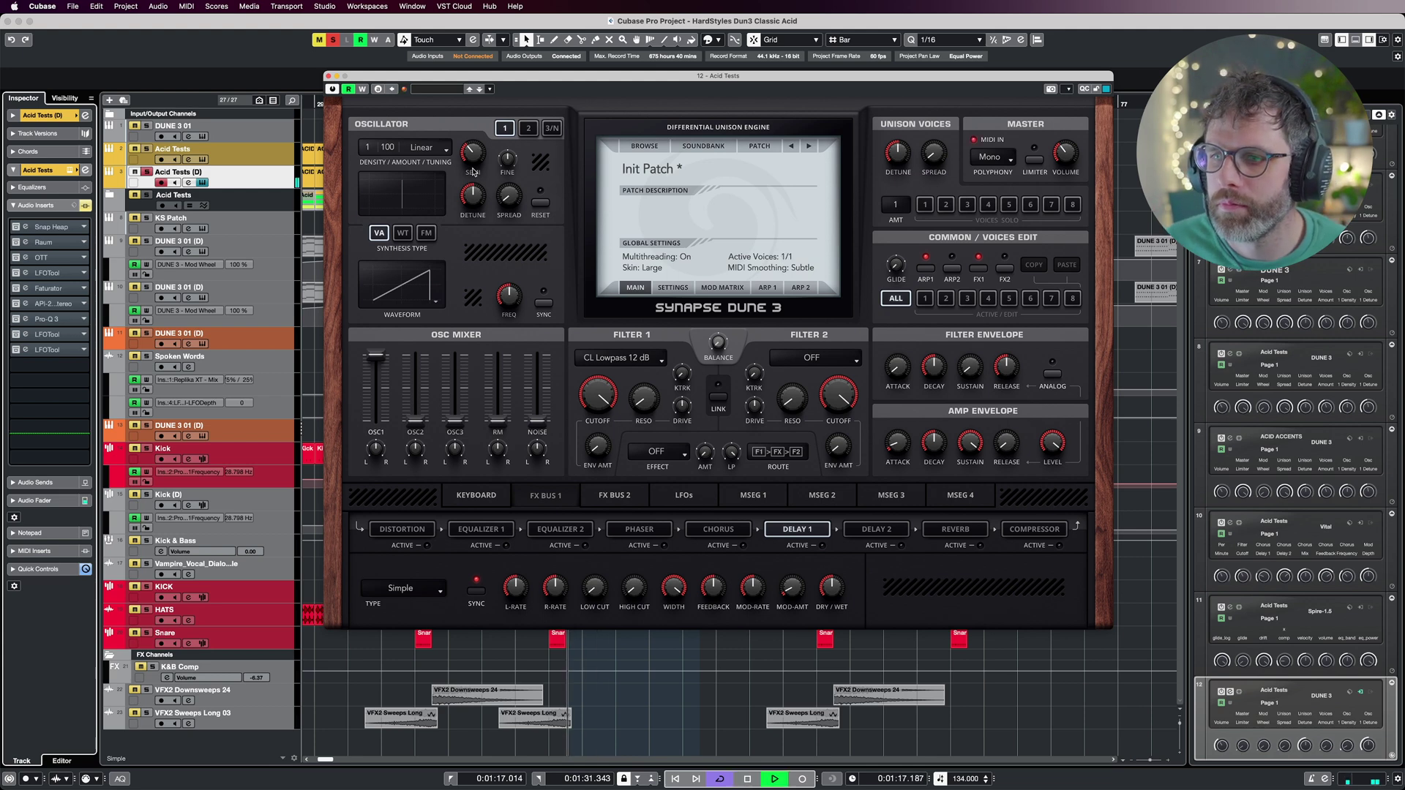
pyautogui.press('space')
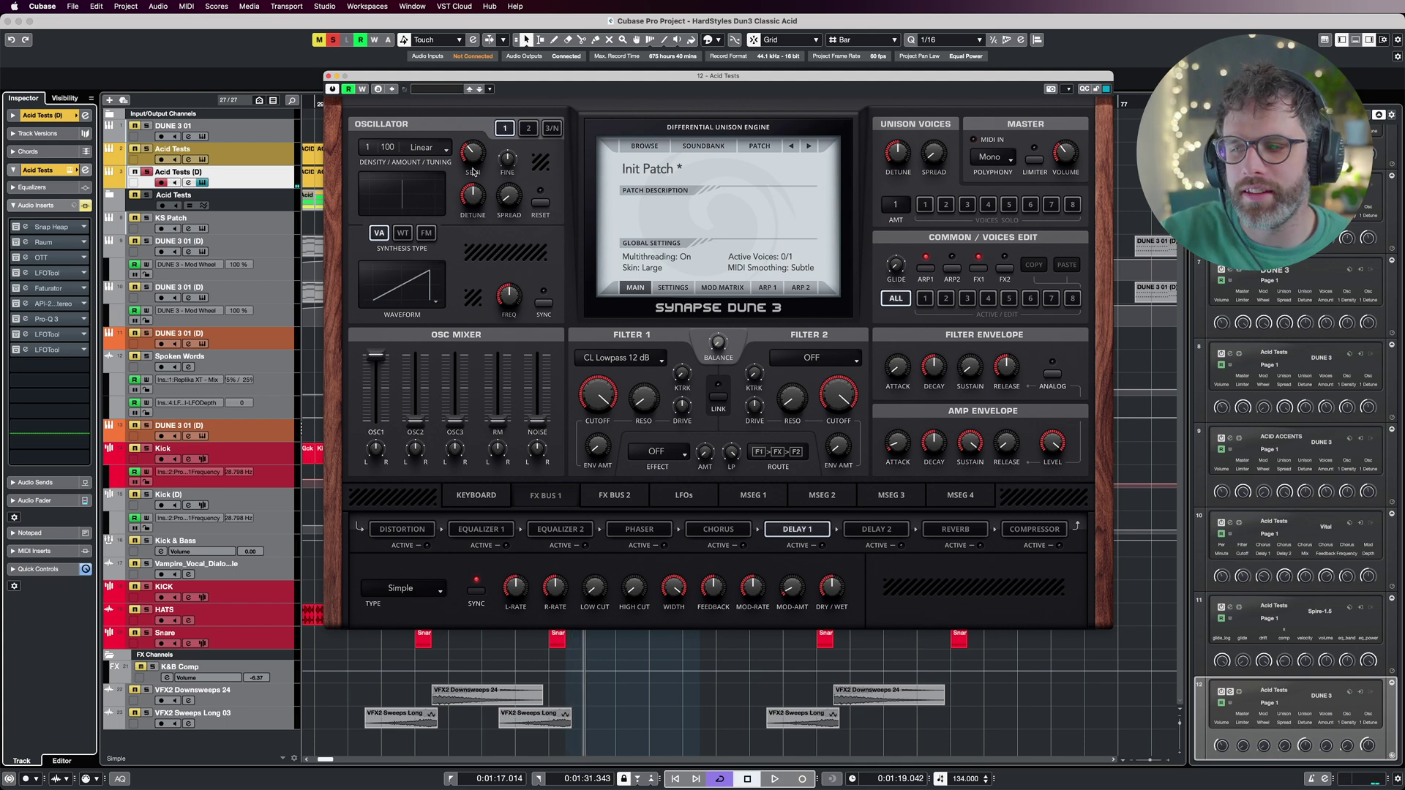
pyautogui.click(403, 233)
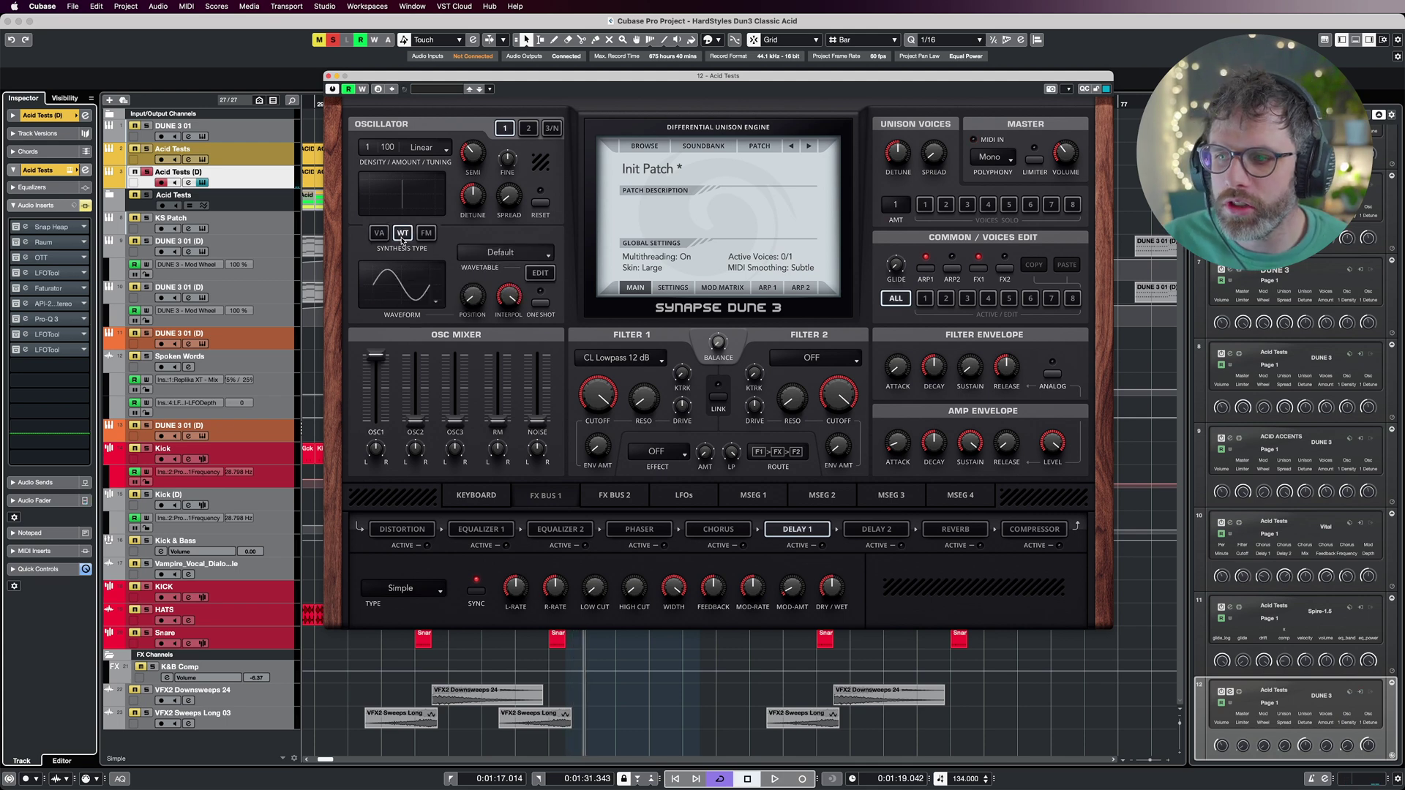
pyautogui.click(482, 256)
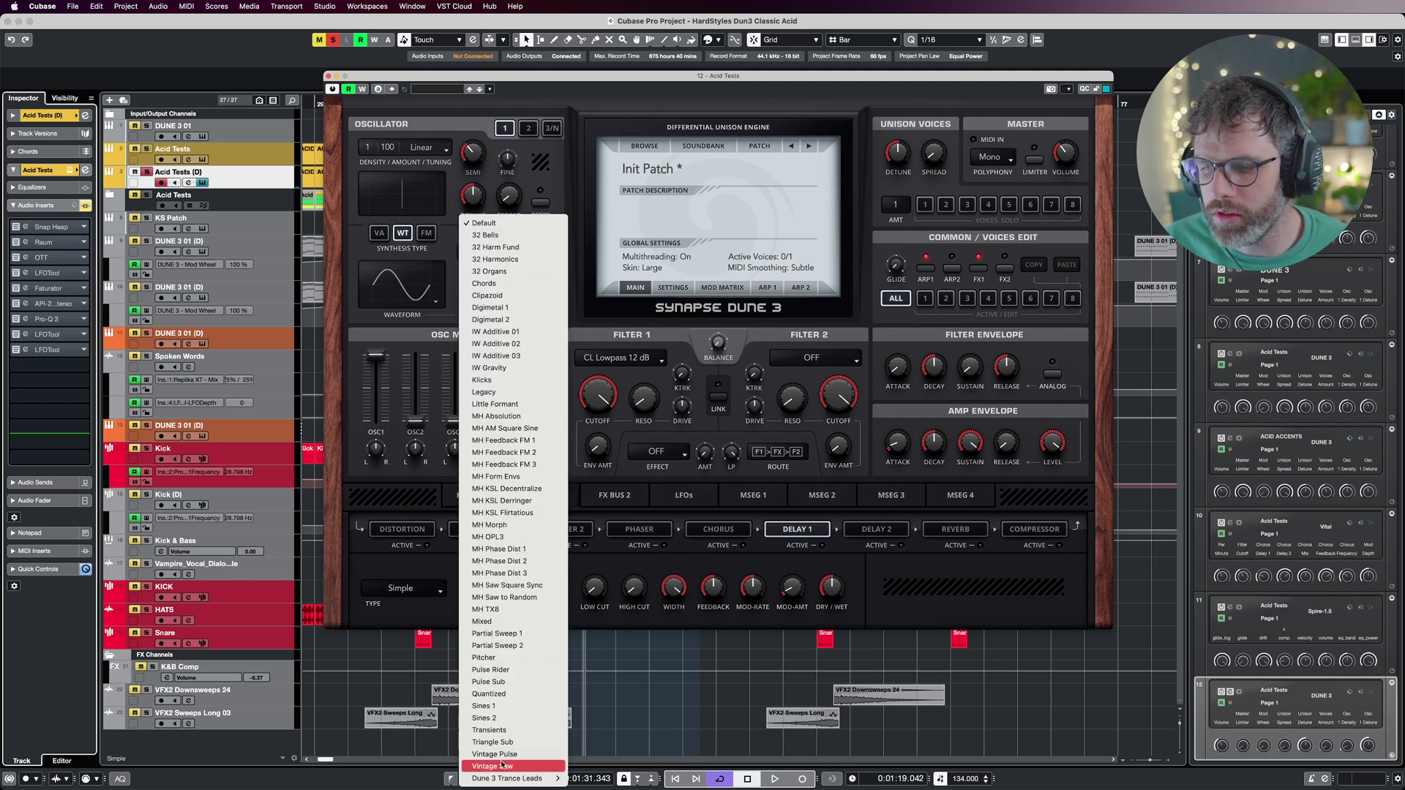
pyautogui.click(499, 765)
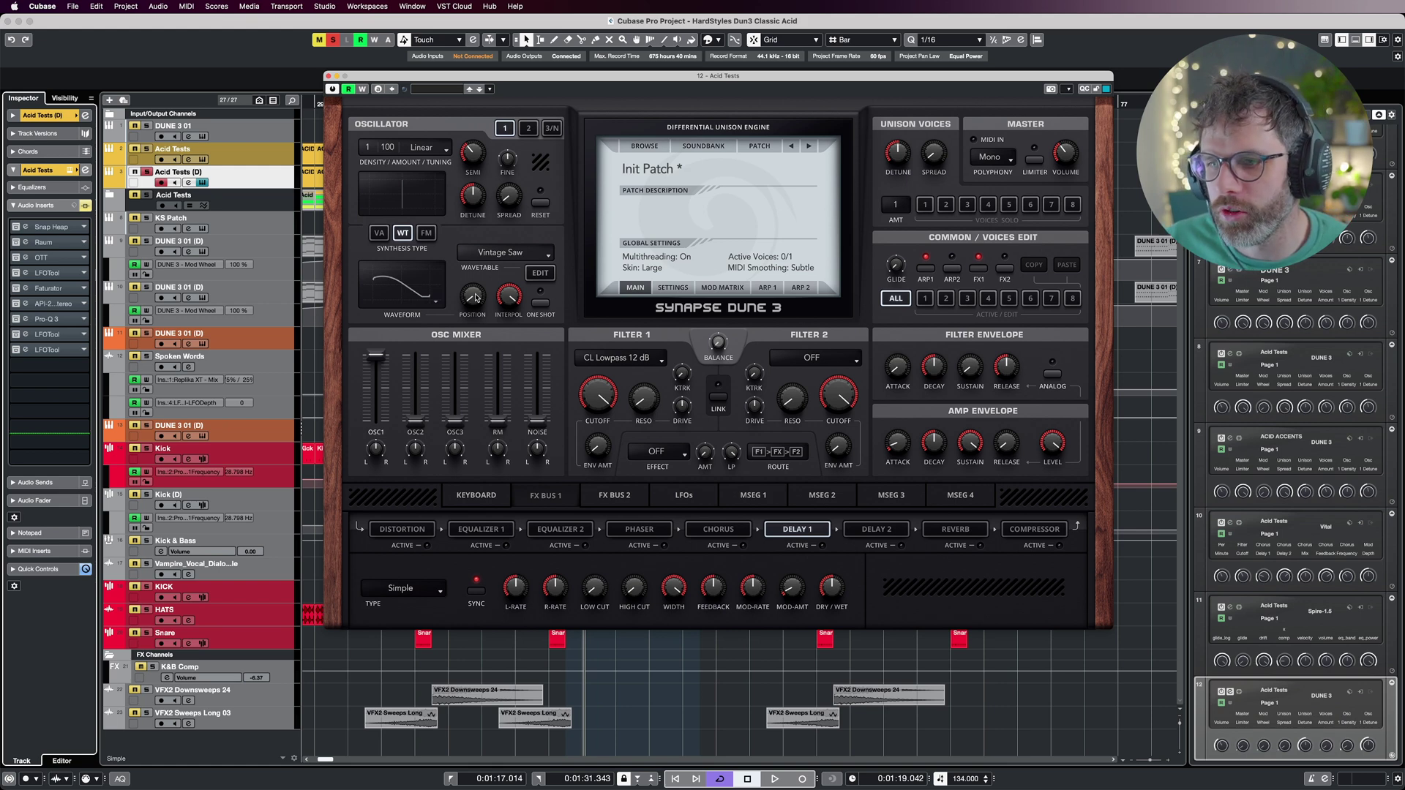
pyautogui.press('space')
pyautogui.moveTo(476, 306)
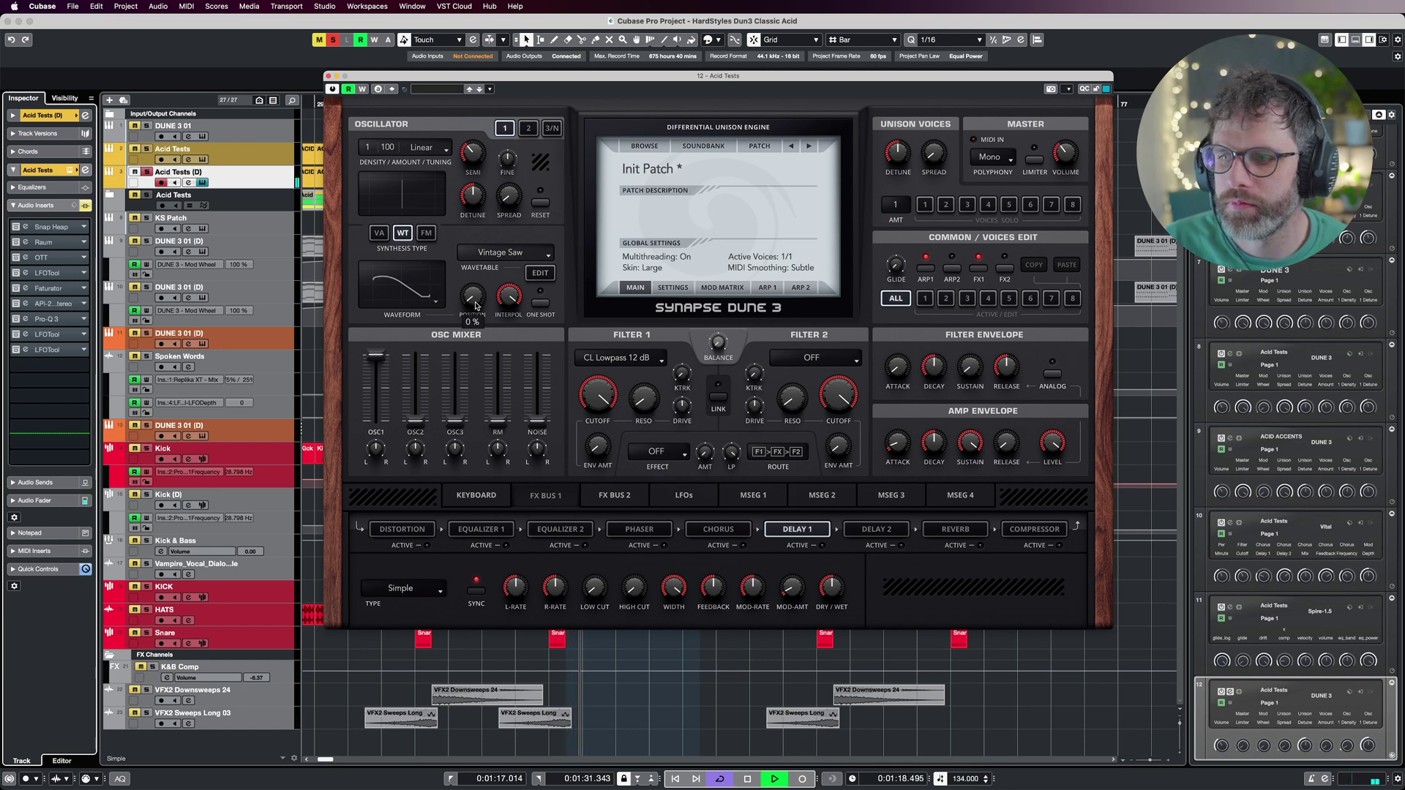
pyautogui.moveTo(476, 306); pyautogui.dragTo(468, 167)
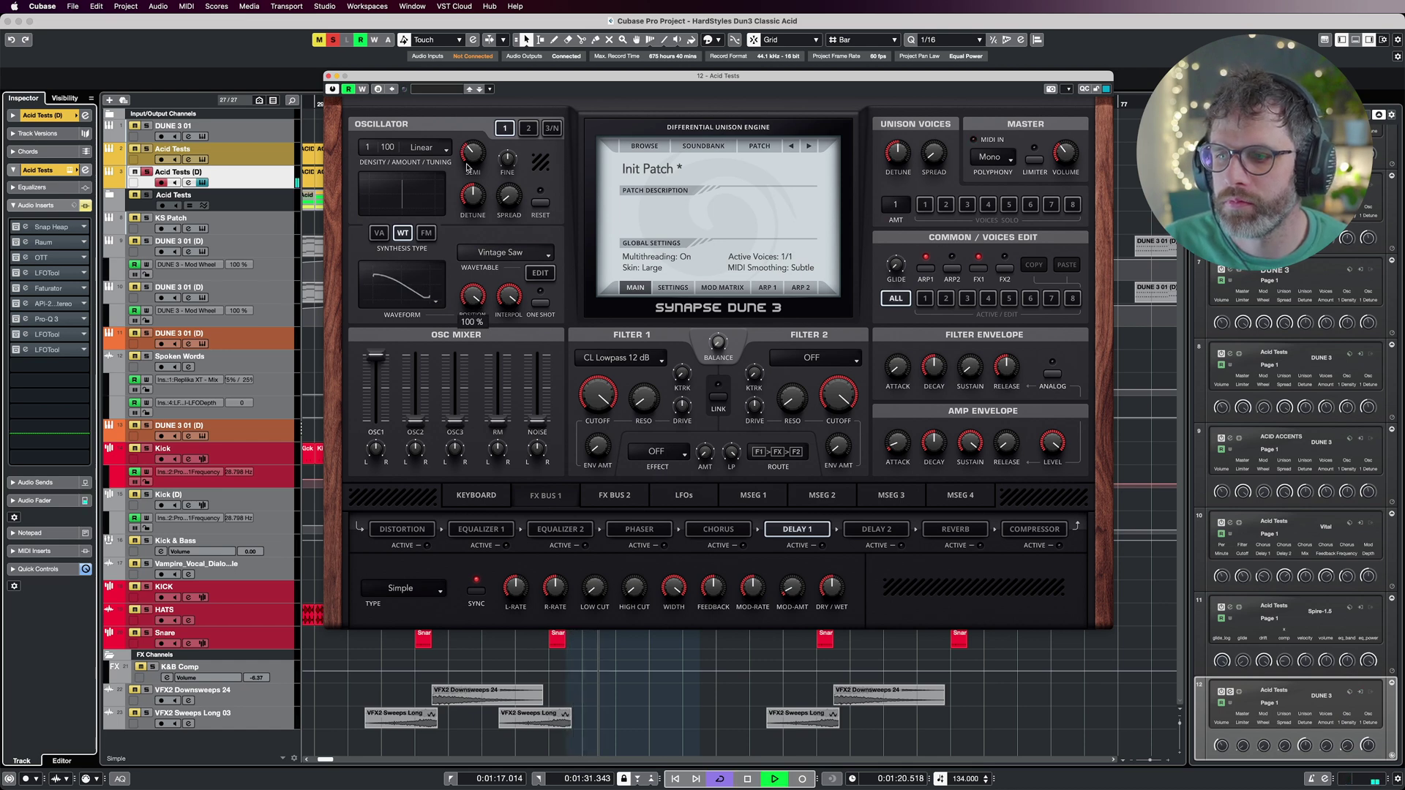
pyautogui.click(379, 233)
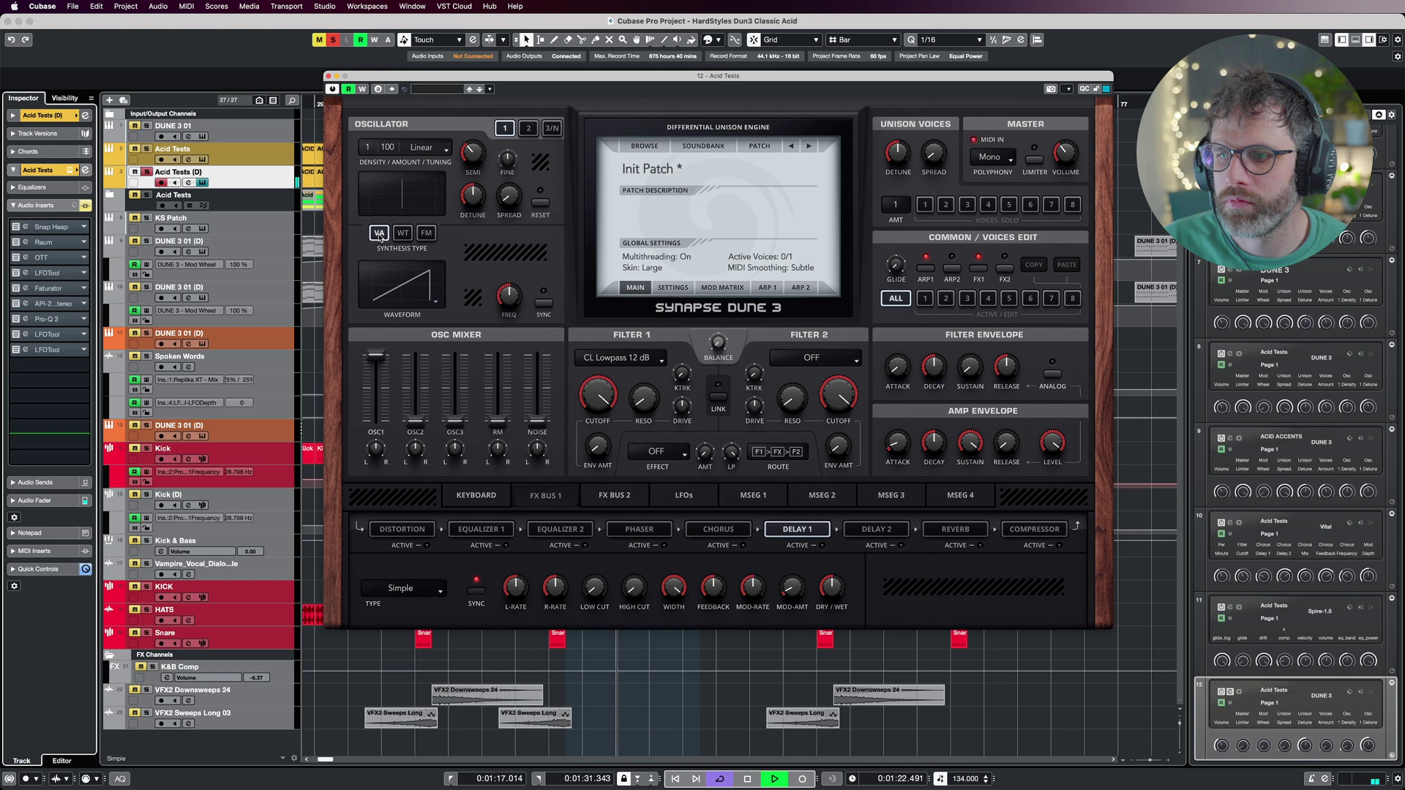
pyautogui.press('space')
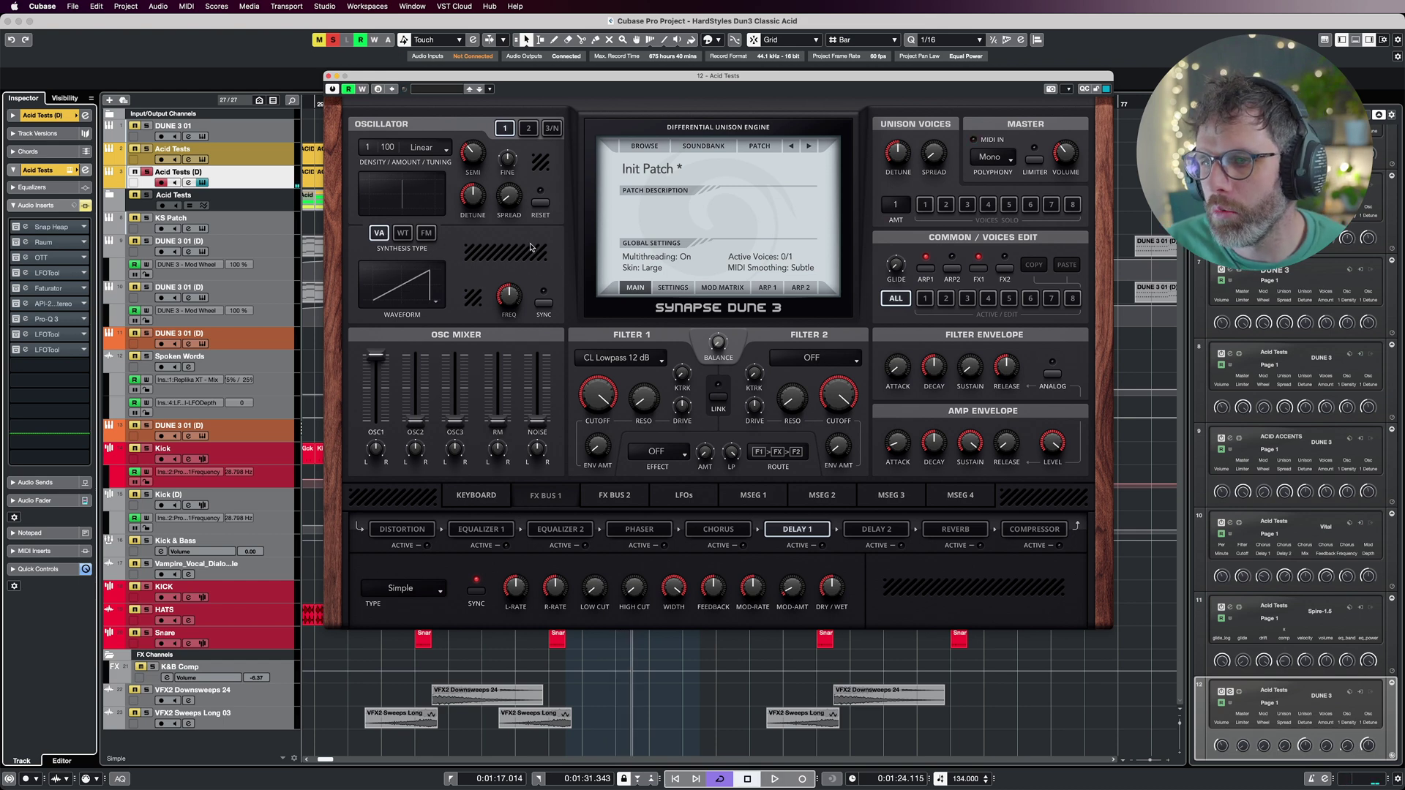
# - Set filter 1 to Acid Lowpass with a cutoff of 52% and raise its resonance strongly
pyautogui.click(613, 366)
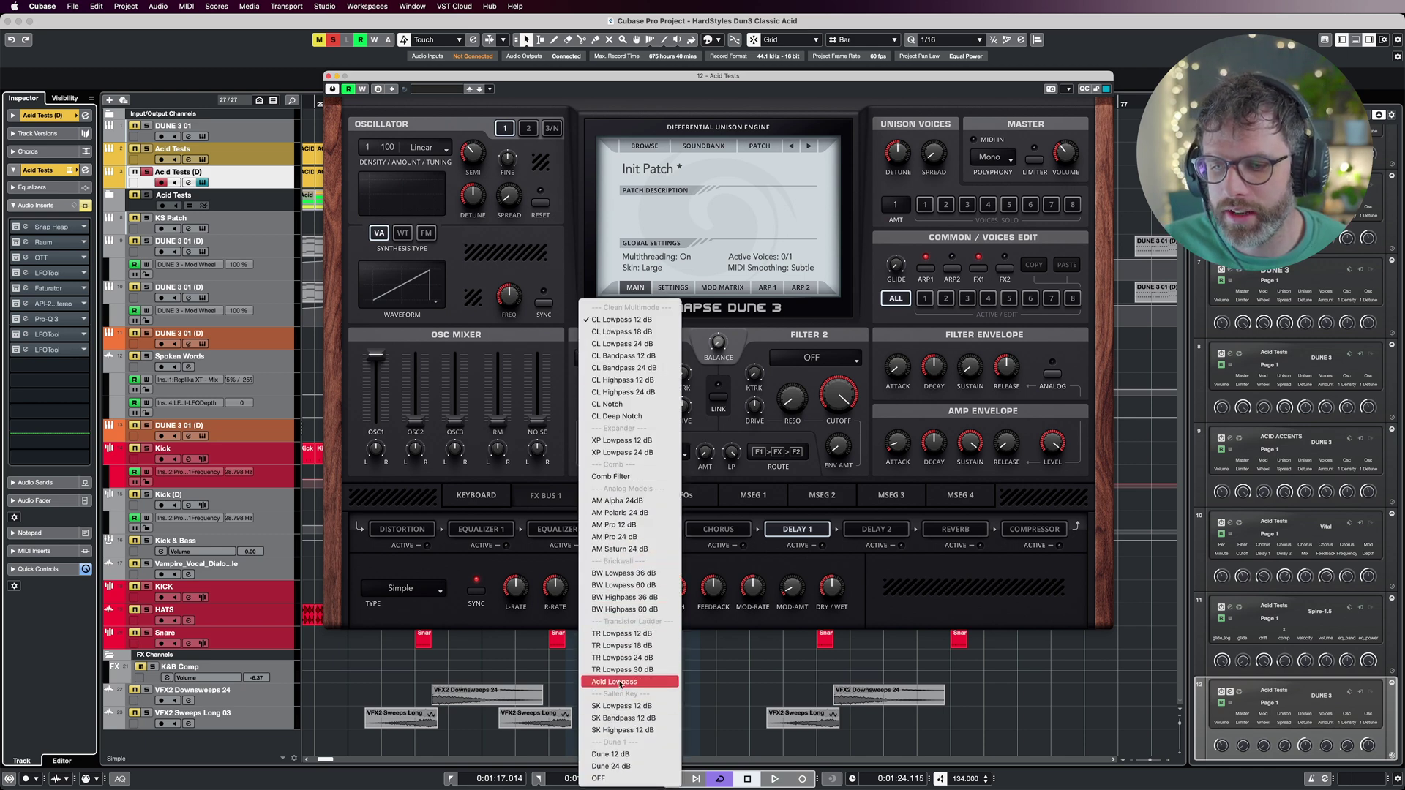
pyautogui.click(620, 685)
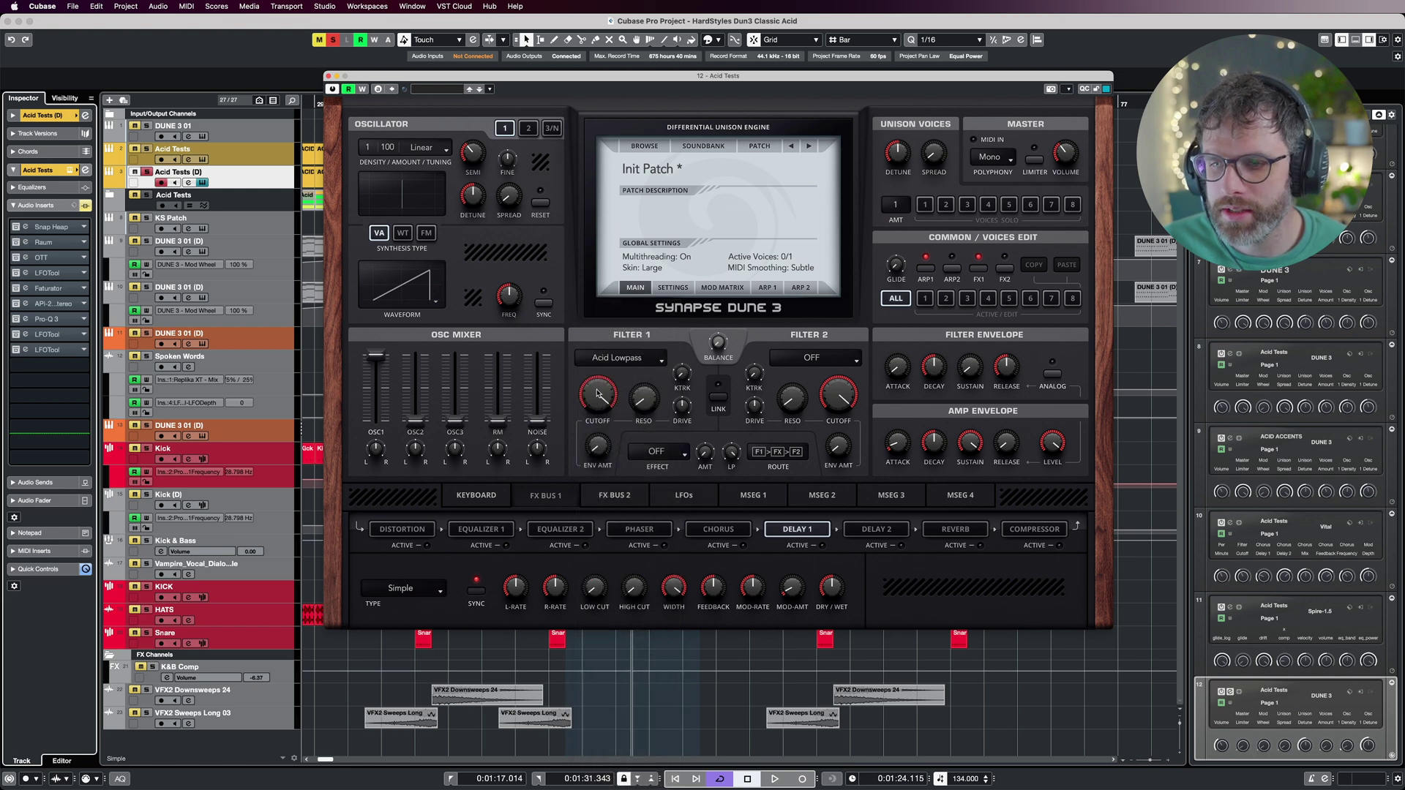
pyautogui.moveTo(596, 427); pyautogui.dragTo(597, 439)
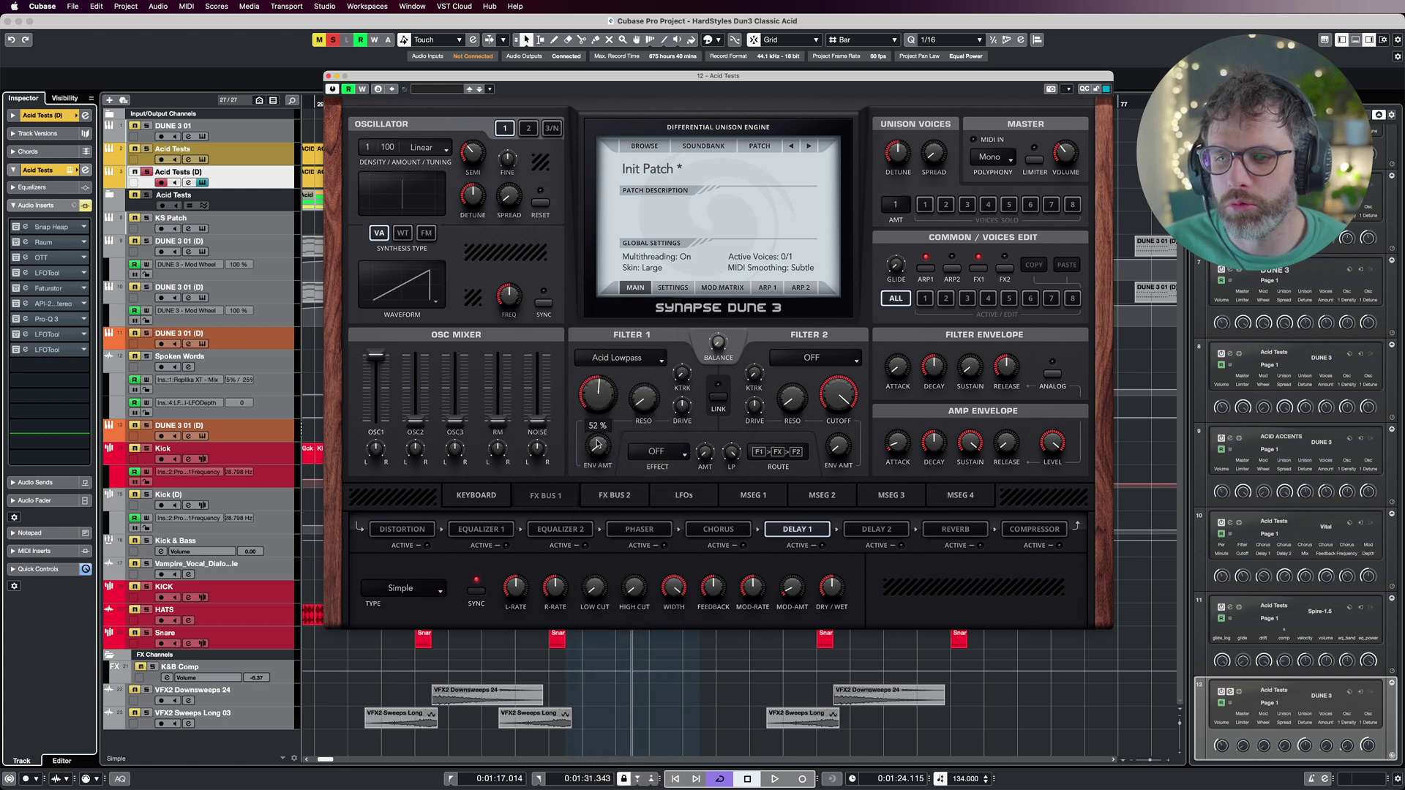
pyautogui.moveTo(643, 399); pyautogui.dragTo(635, 218)
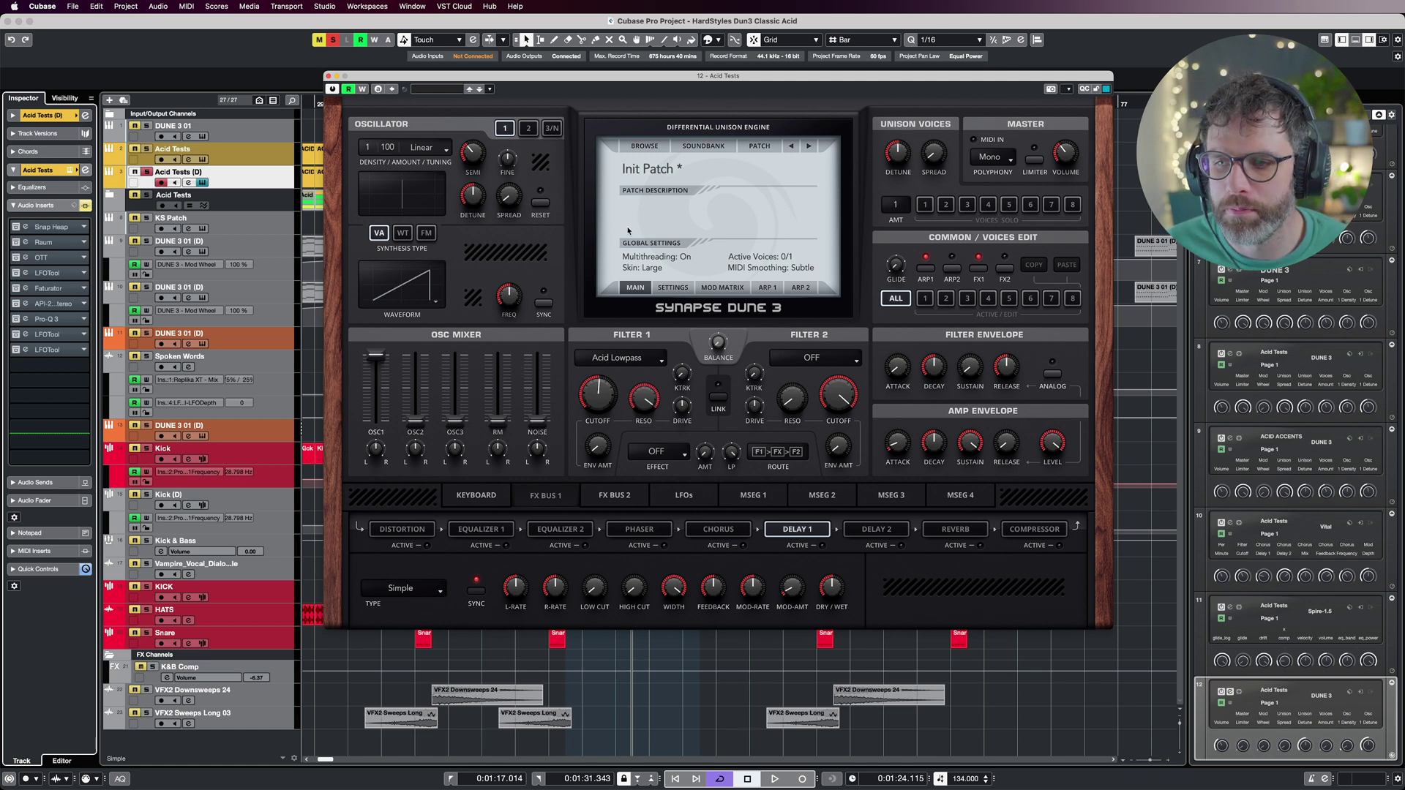
# - Raise the master volume of the patch while the loop plays
pyautogui.press('space')
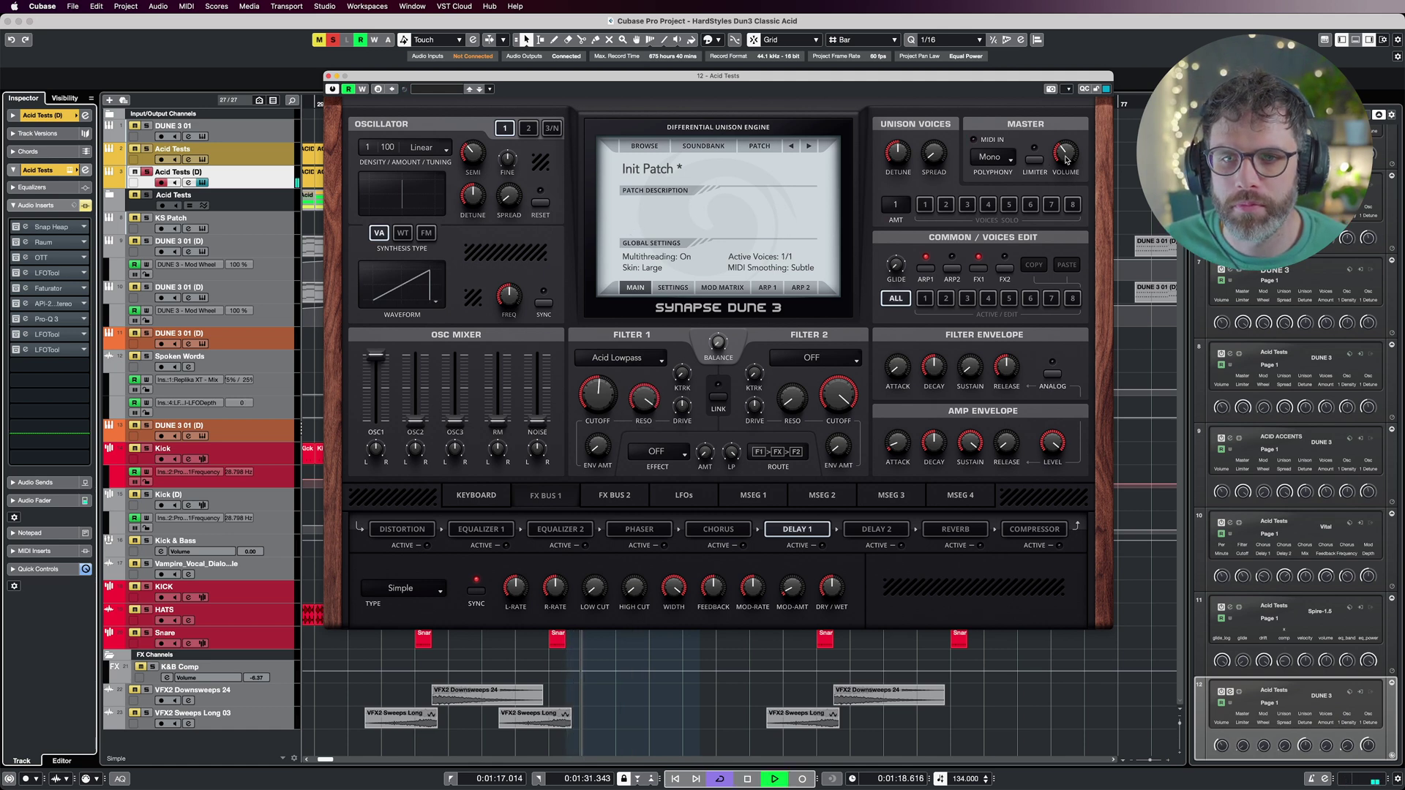
pyautogui.moveTo(1066, 160); pyautogui.dragTo(1068, 140)
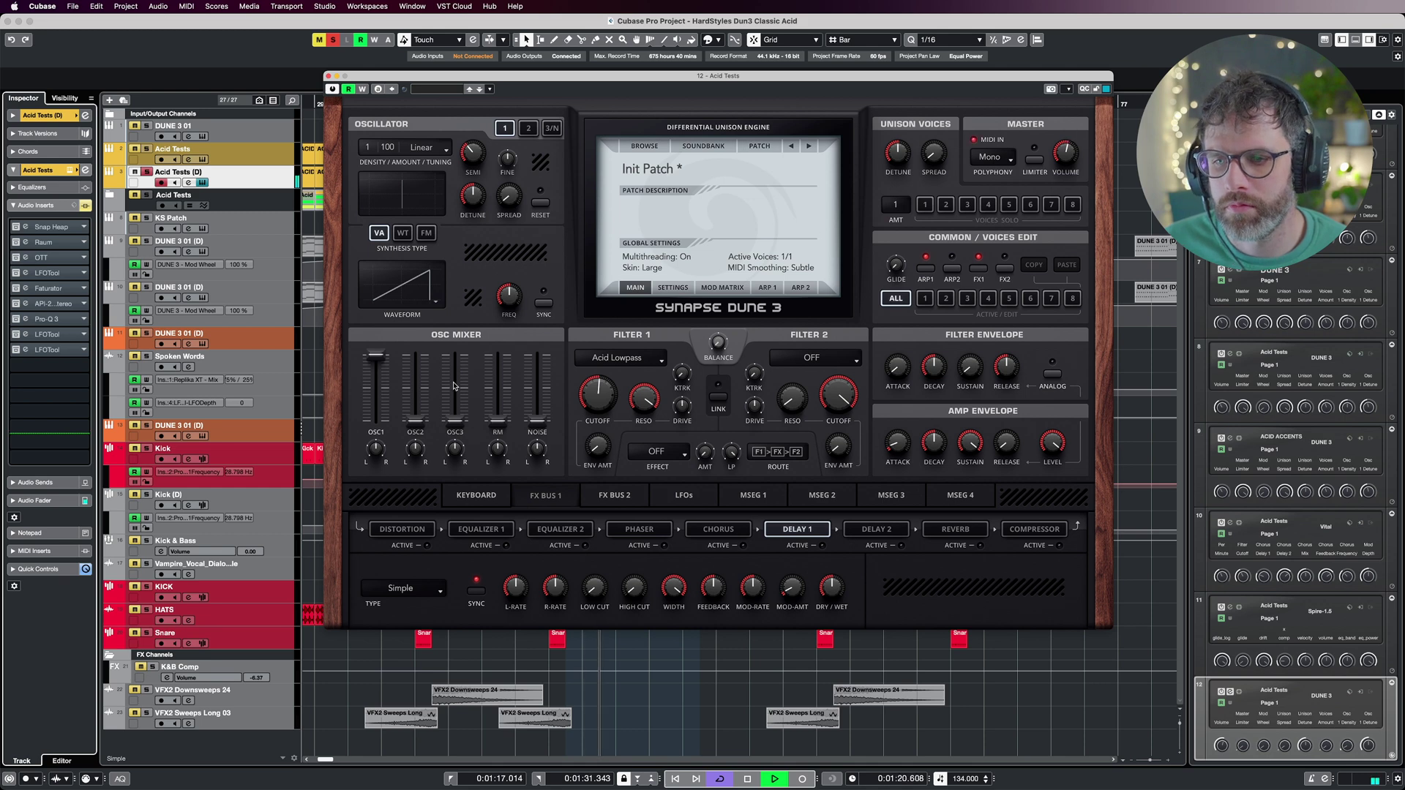
pyautogui.press('space')
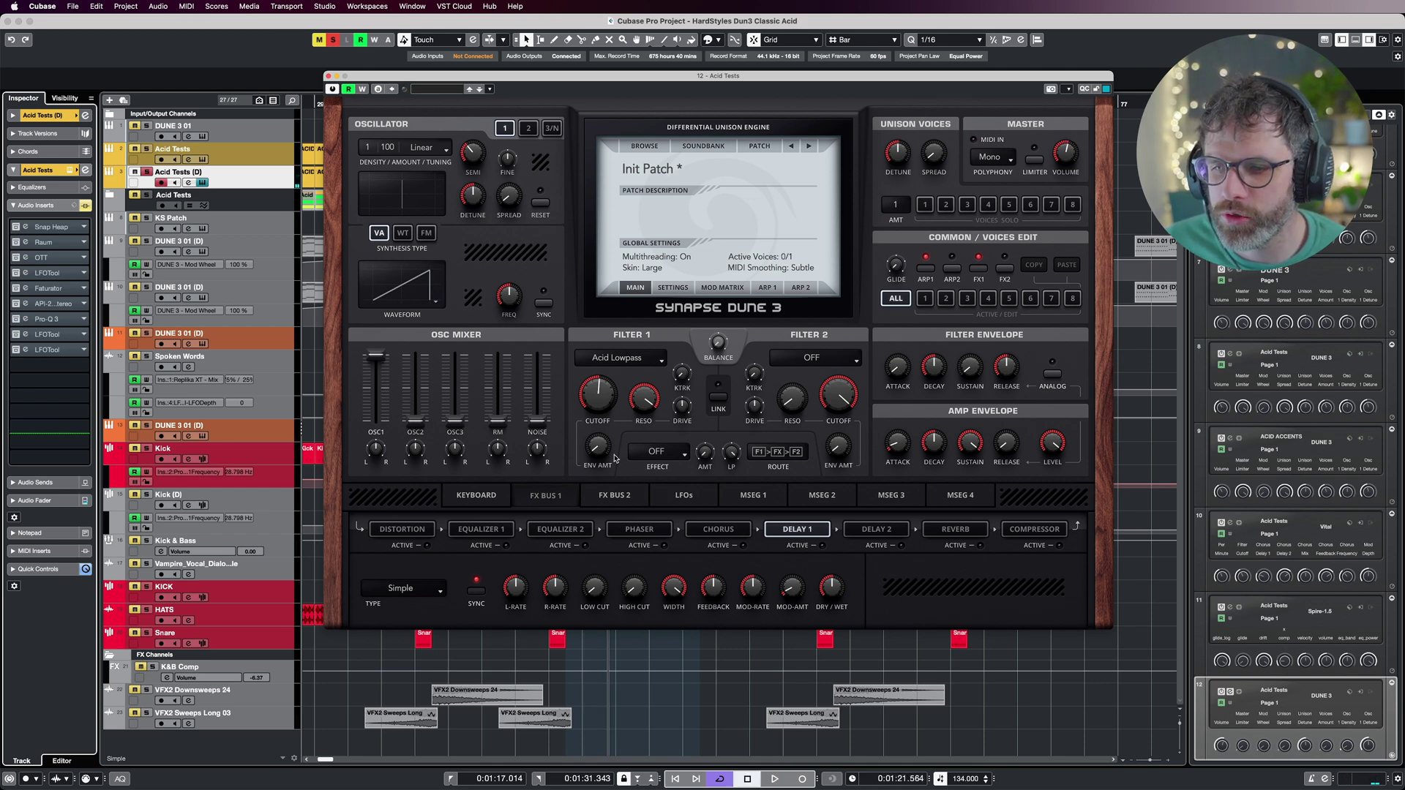
# - Set the filter 1 envelope amount to 15% while the loop plays
pyautogui.press('space')
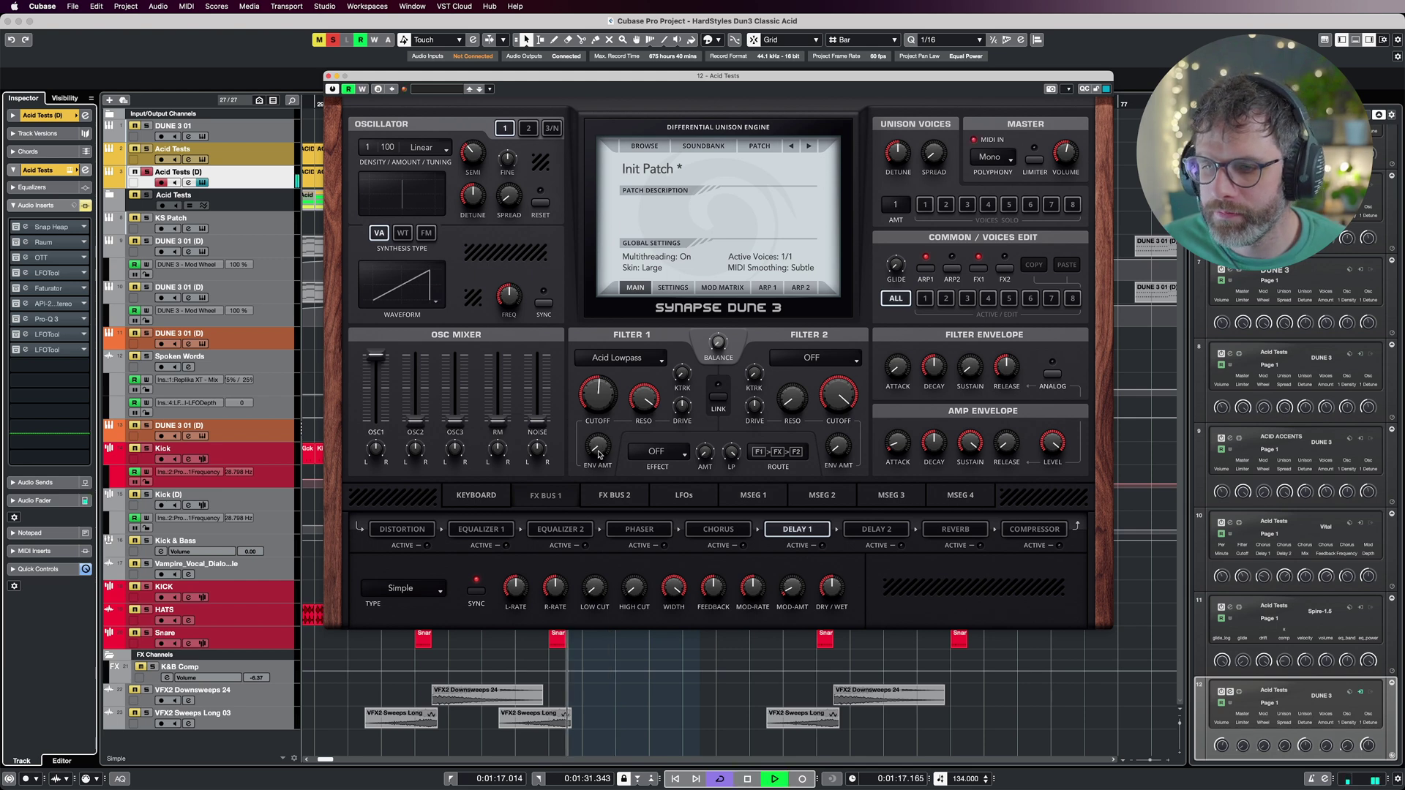
pyautogui.moveTo(598, 455); pyautogui.dragTo(600, 439)
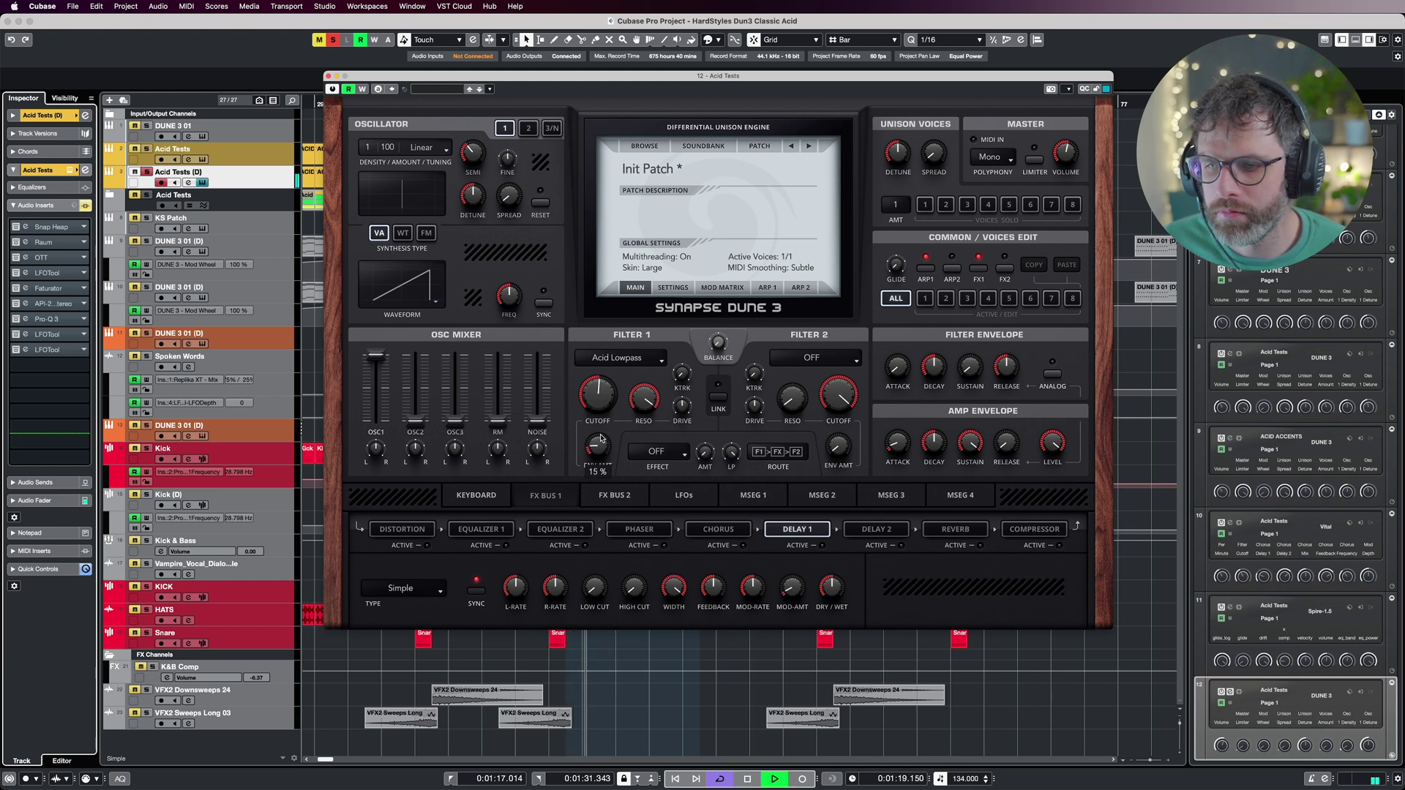
pyautogui.press('space')
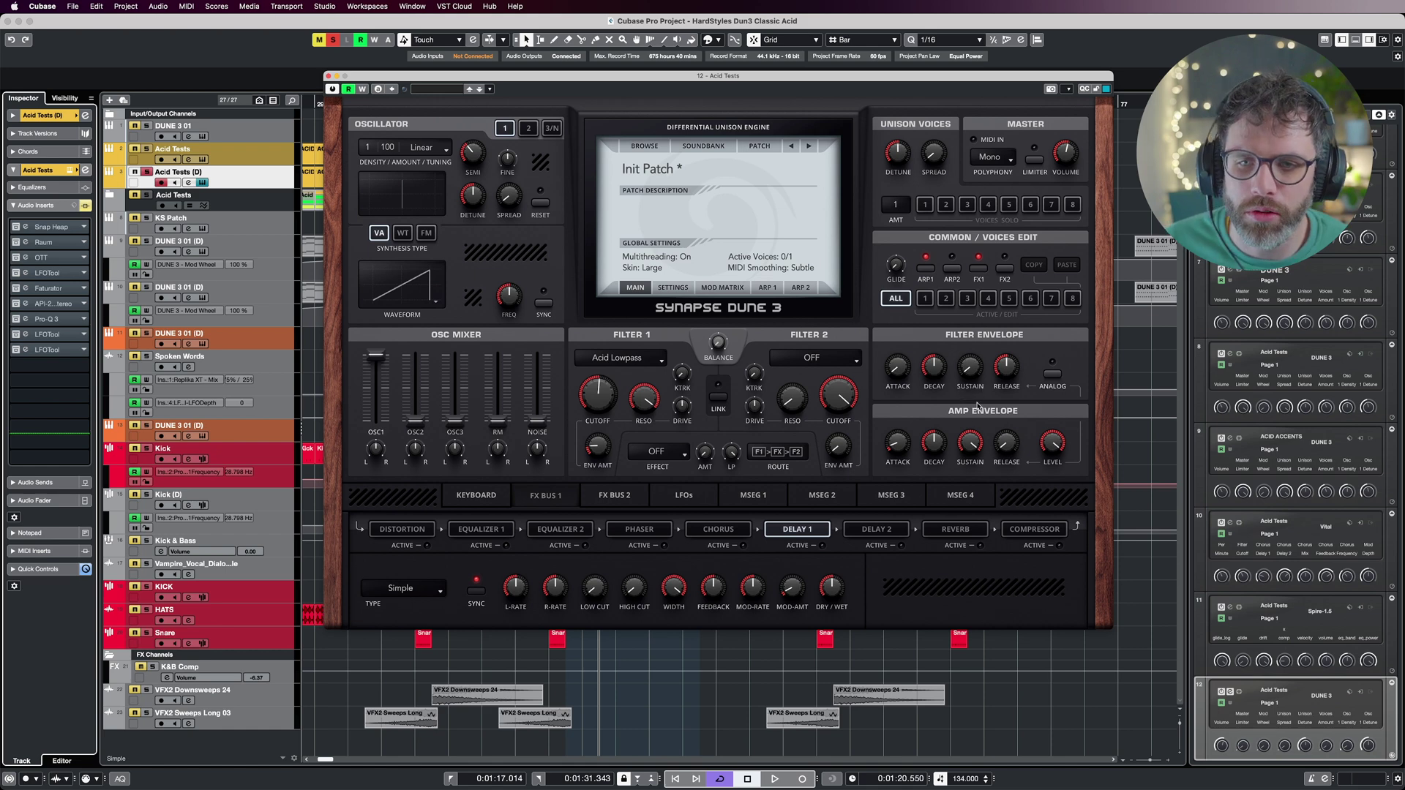
# - Raise the filter envelope's decay and release, checking the change with the loop playing
pyautogui.moveTo(941, 371); pyautogui.dragTo(943, 350)
pyautogui.press('space')
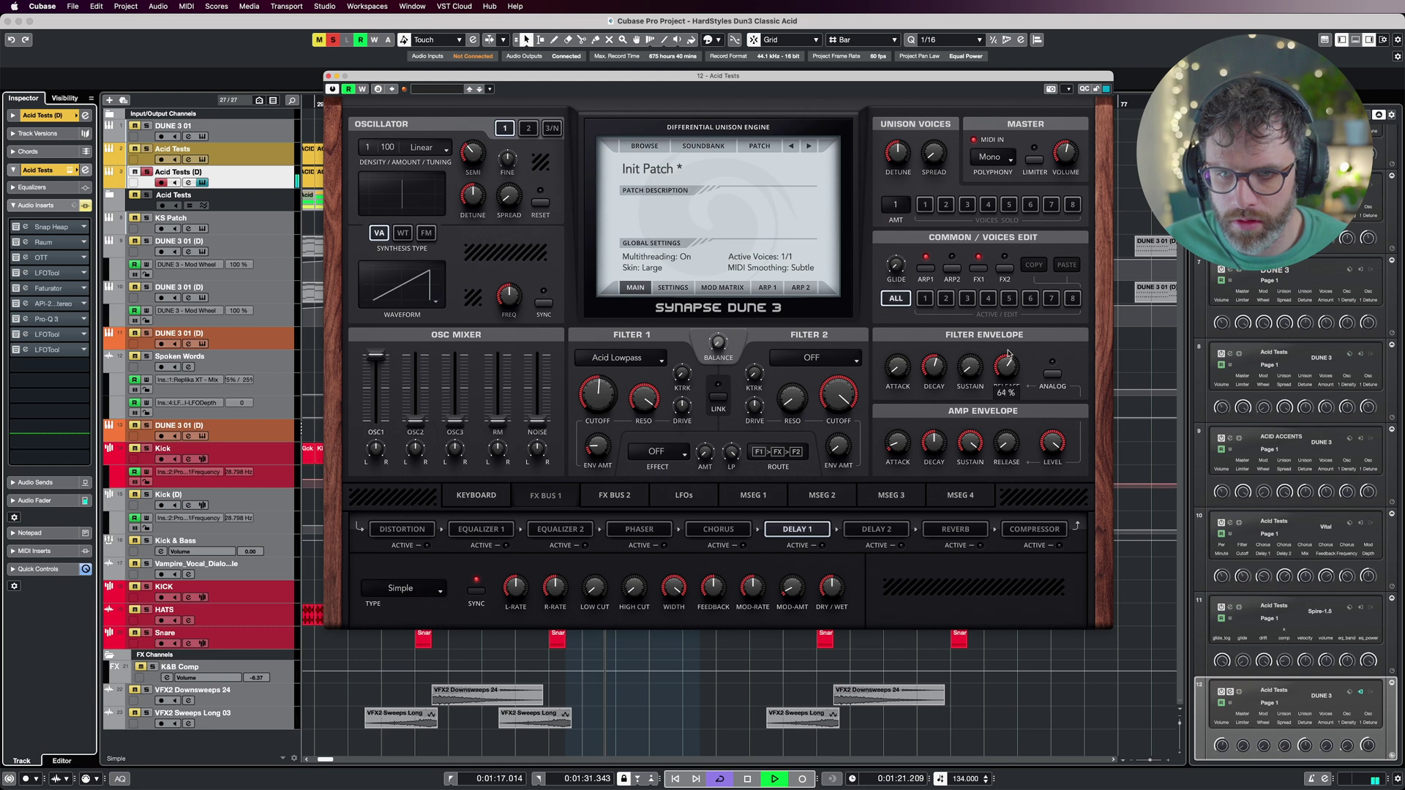
pyautogui.press('space')
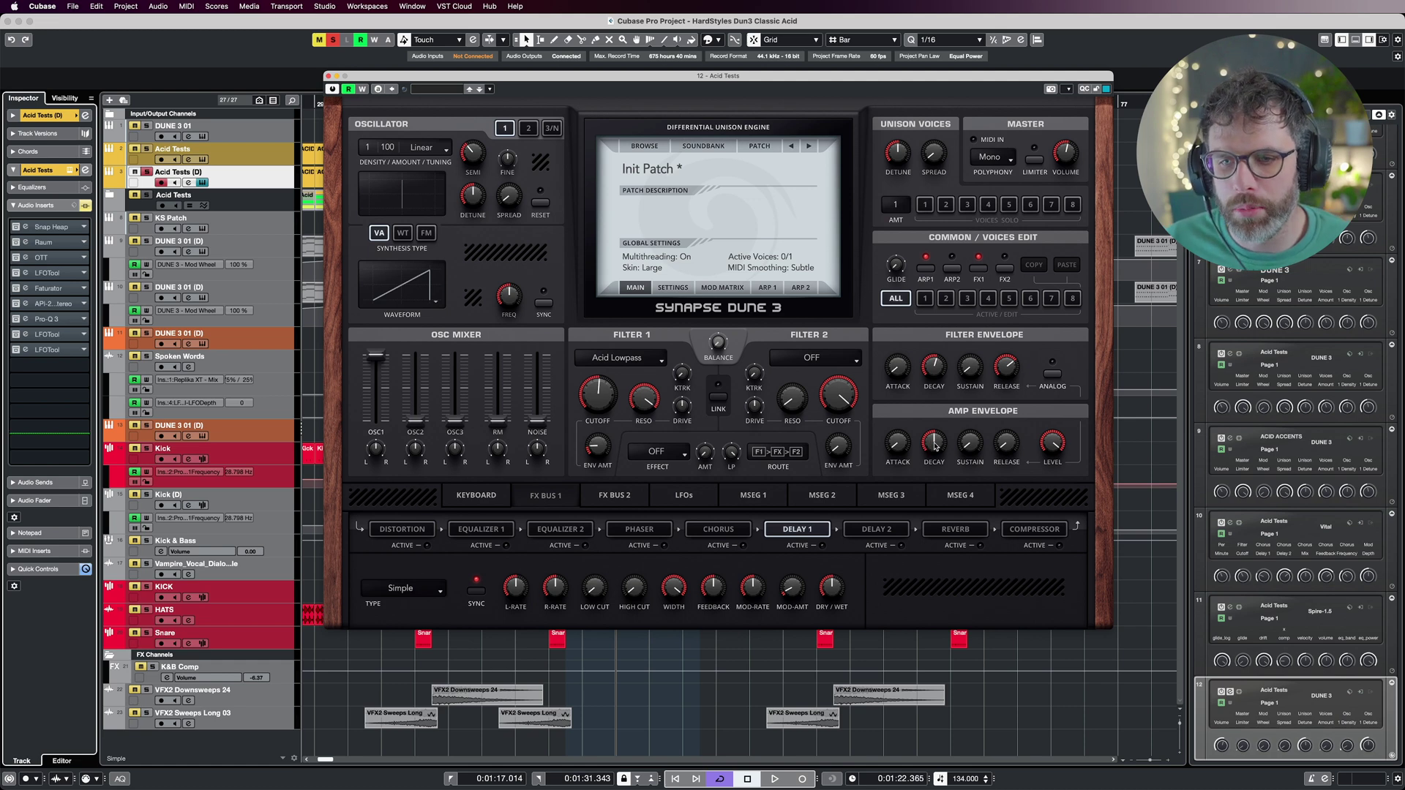
# - Shape the amp envelope during playback with sustain at minimum, a longer decay and a release of 23%
pyautogui.press('space')
pyautogui.moveTo(940, 449); pyautogui.dragTo(997, 409)
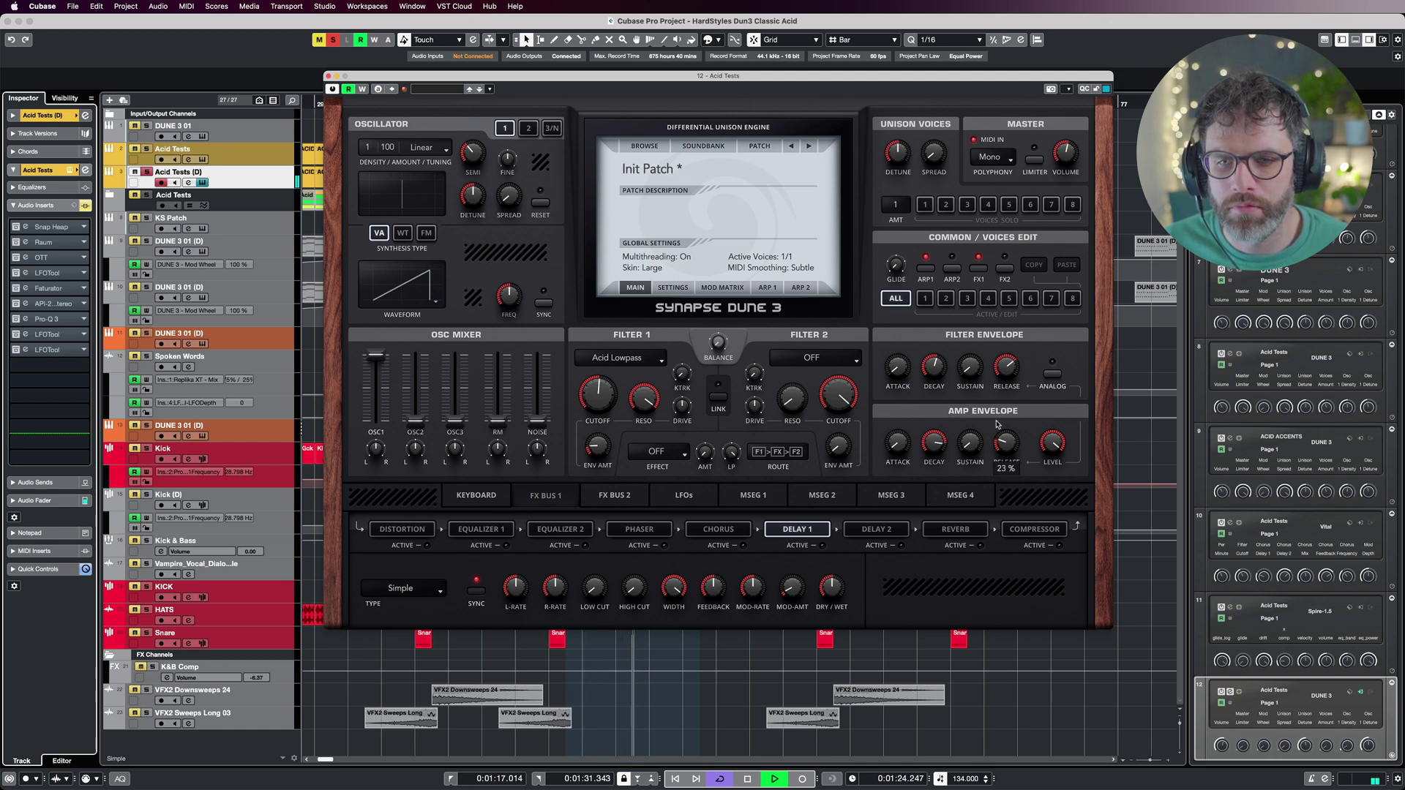
pyautogui.press('space')
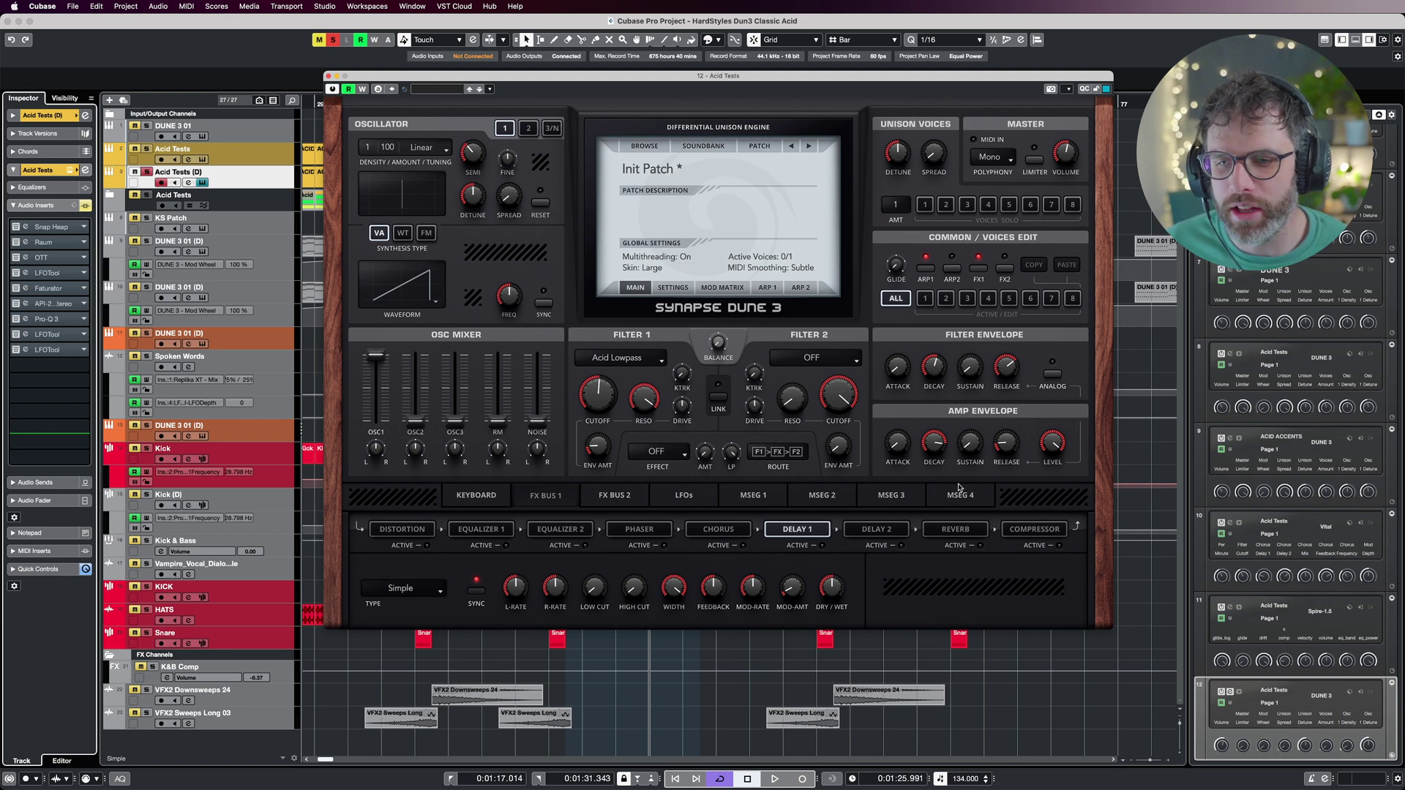
# - Set the filter effect to Light Dist and adjust its amount slightly while the loop plays
pyautogui.click(648, 454)
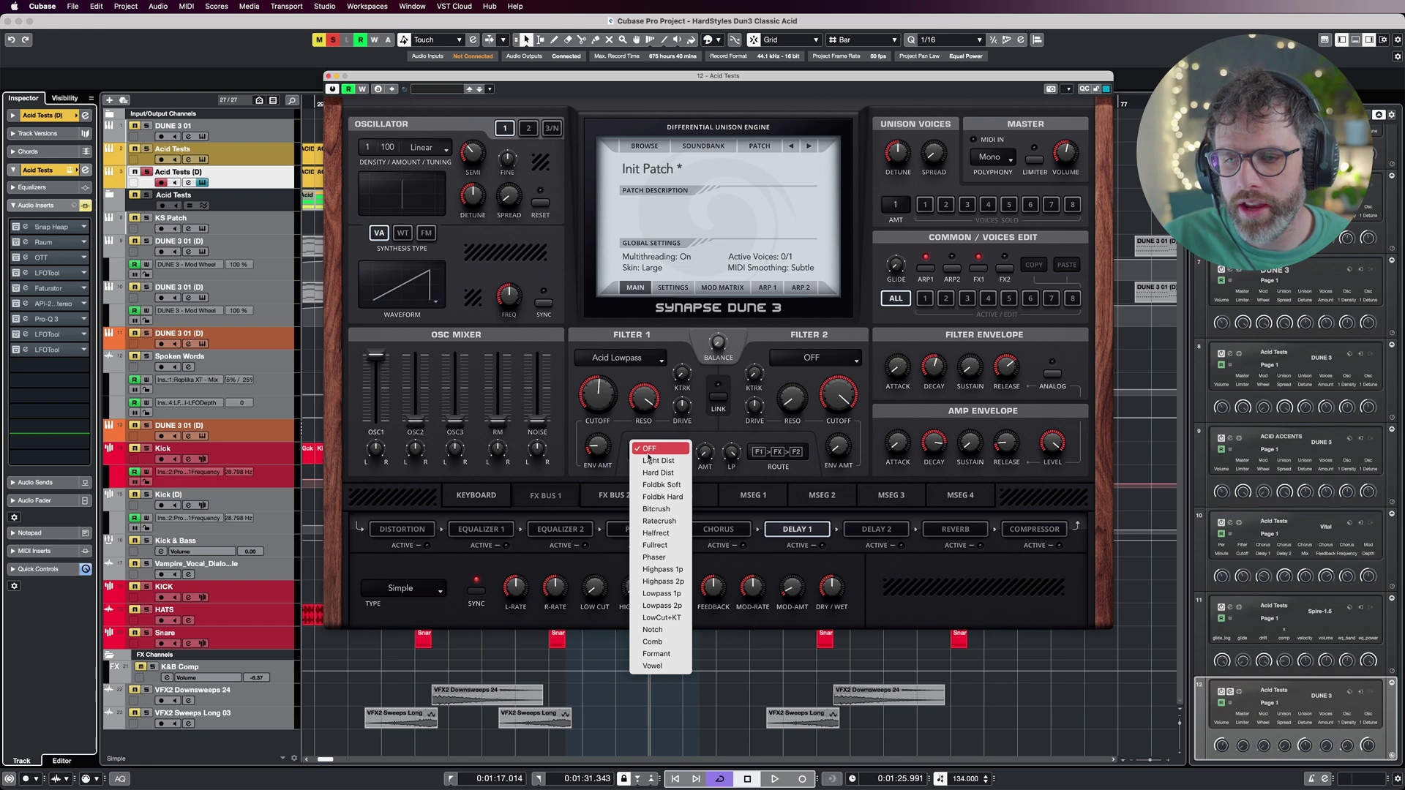
pyautogui.click(651, 461)
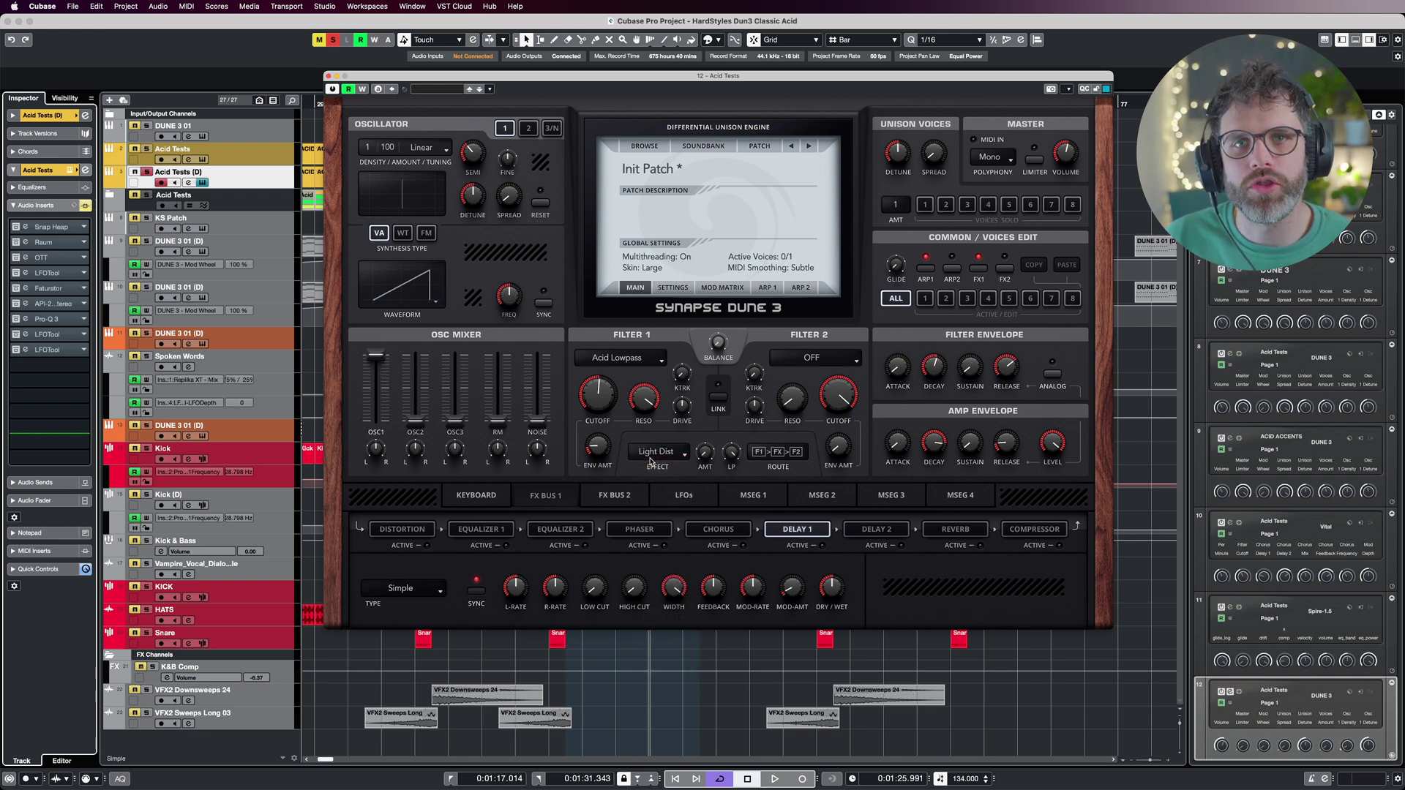
pyautogui.press('space')
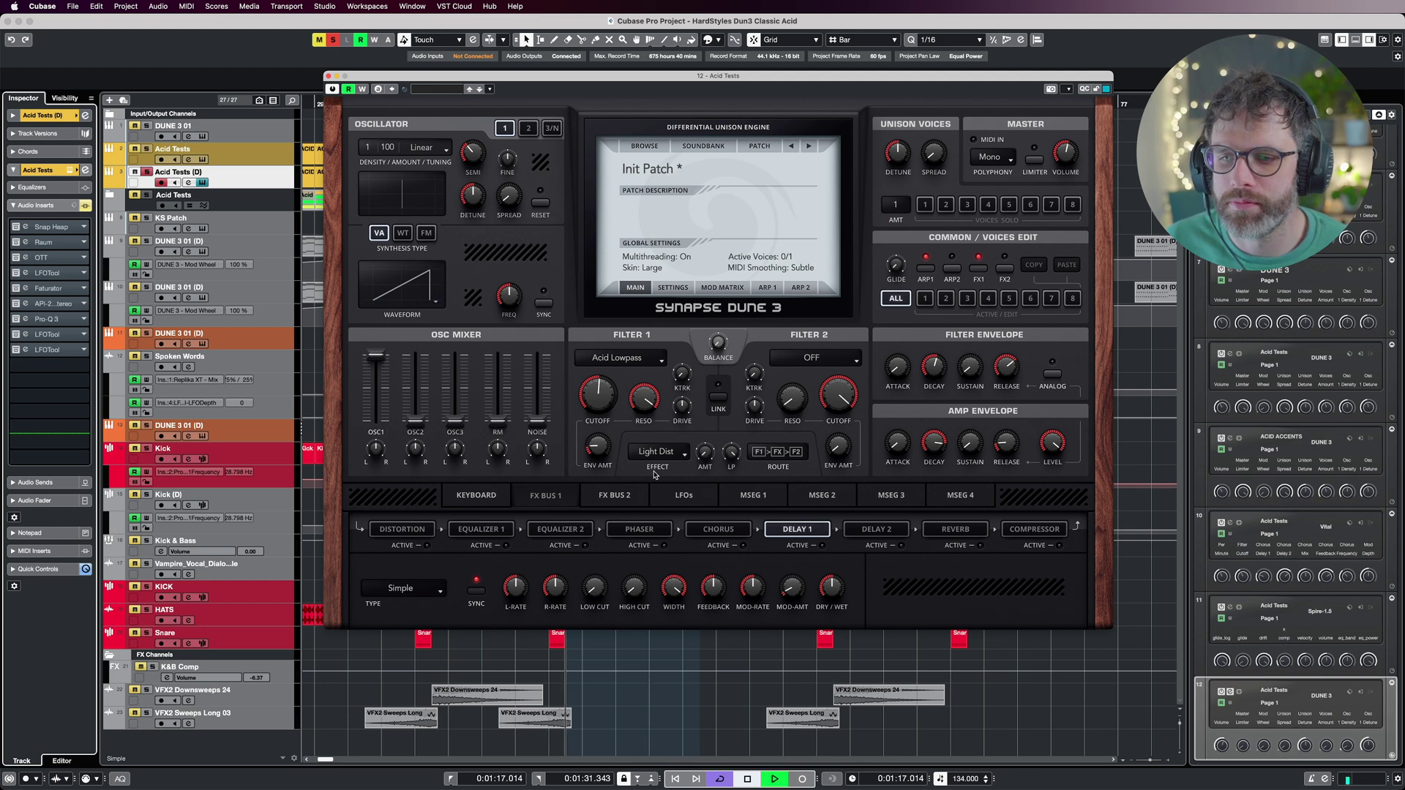
pyautogui.moveTo(709, 452)
pyautogui.moveTo(709, 452); pyautogui.dragTo(706, 443)
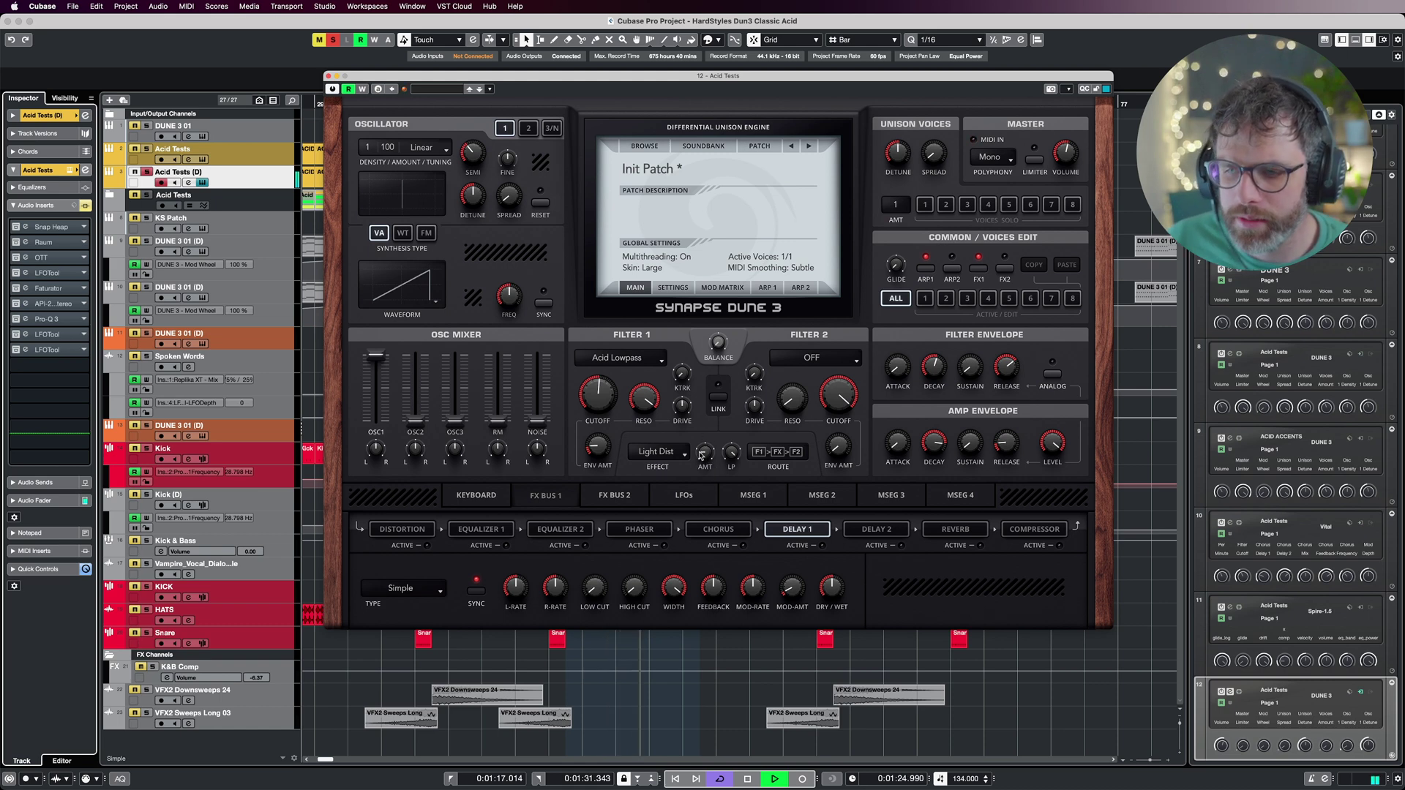
# - Compare the loop with the filter effect switched off and with Light Dist, and leave Light Dist selected
pyautogui.click(656, 452)
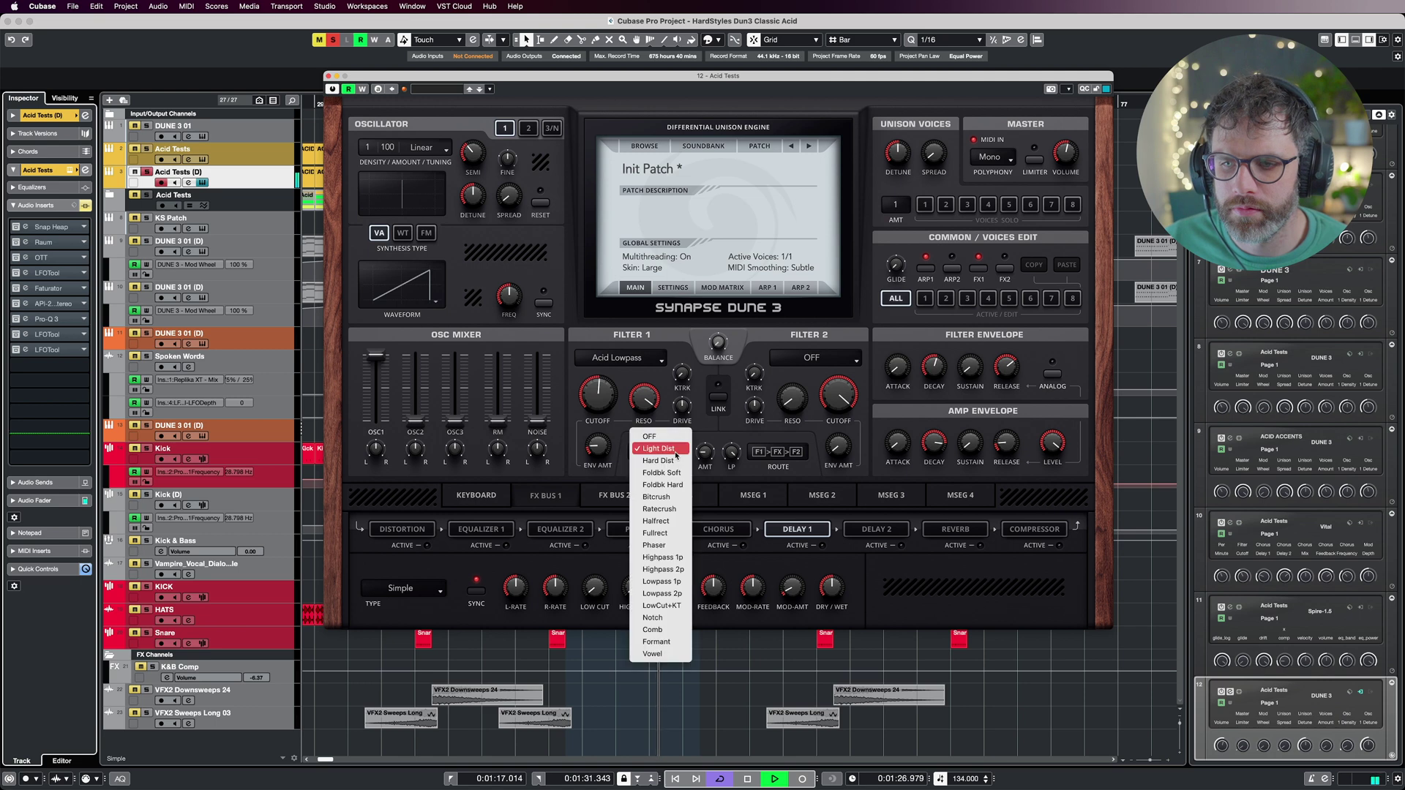
pyautogui.click(655, 437)
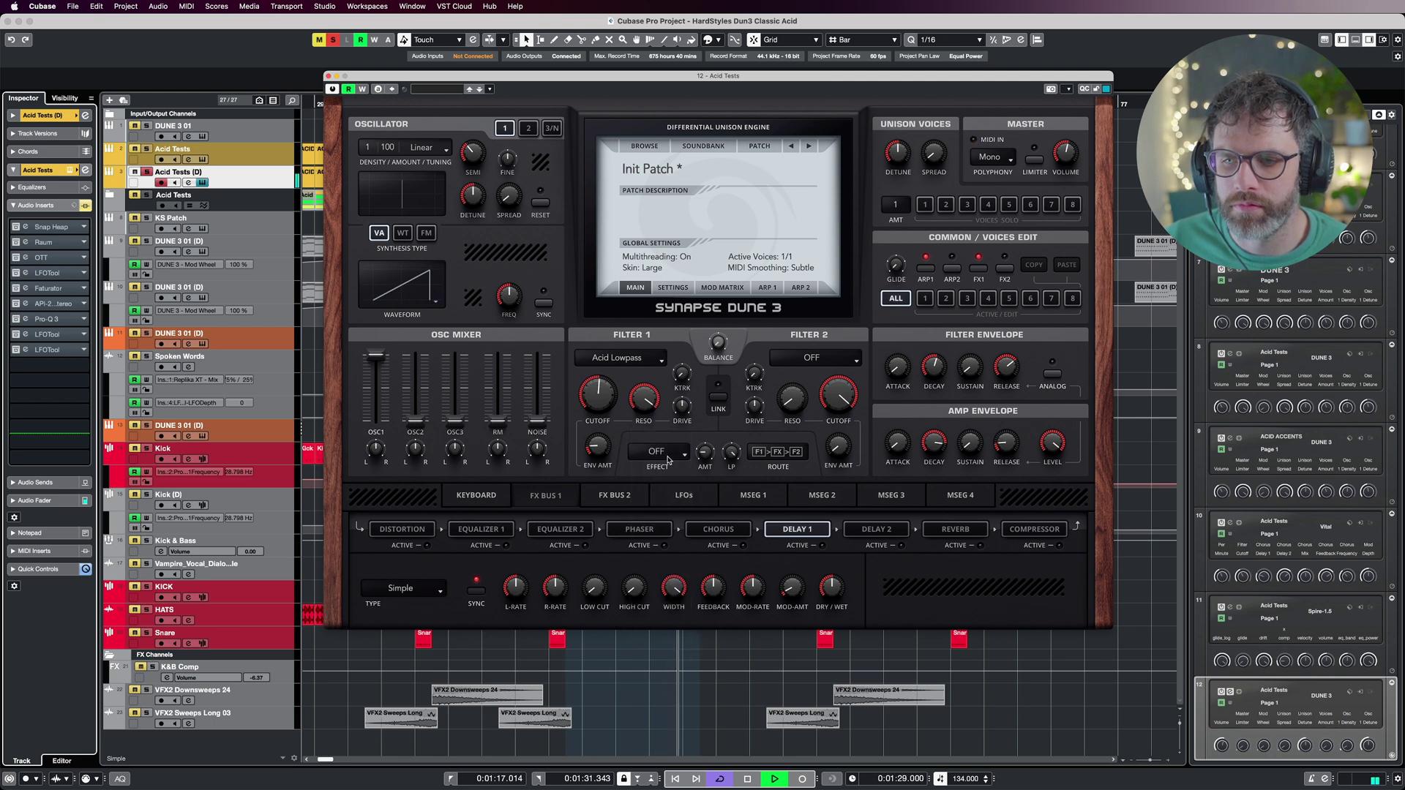
pyautogui.click(662, 452)
pyautogui.click(668, 463)
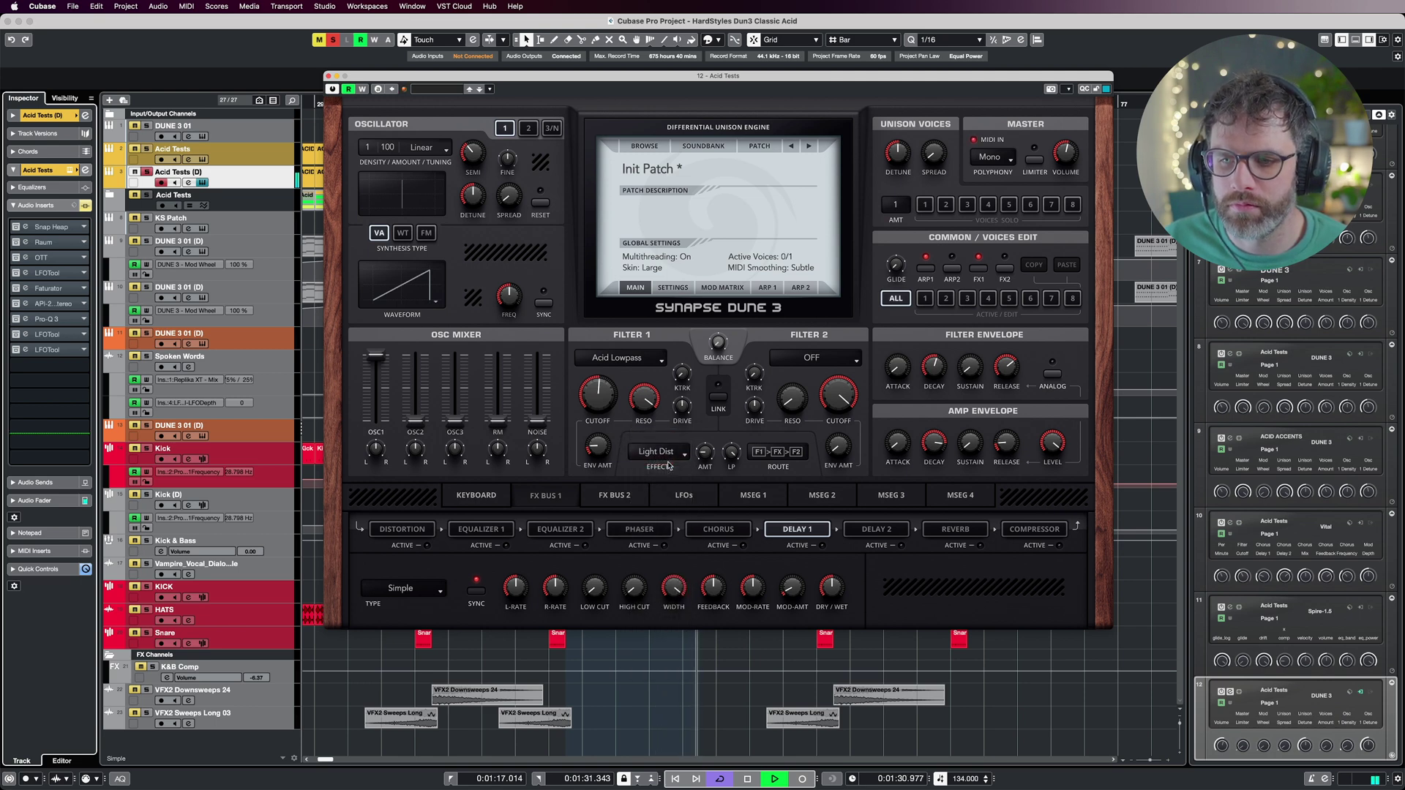
pyautogui.press('space')
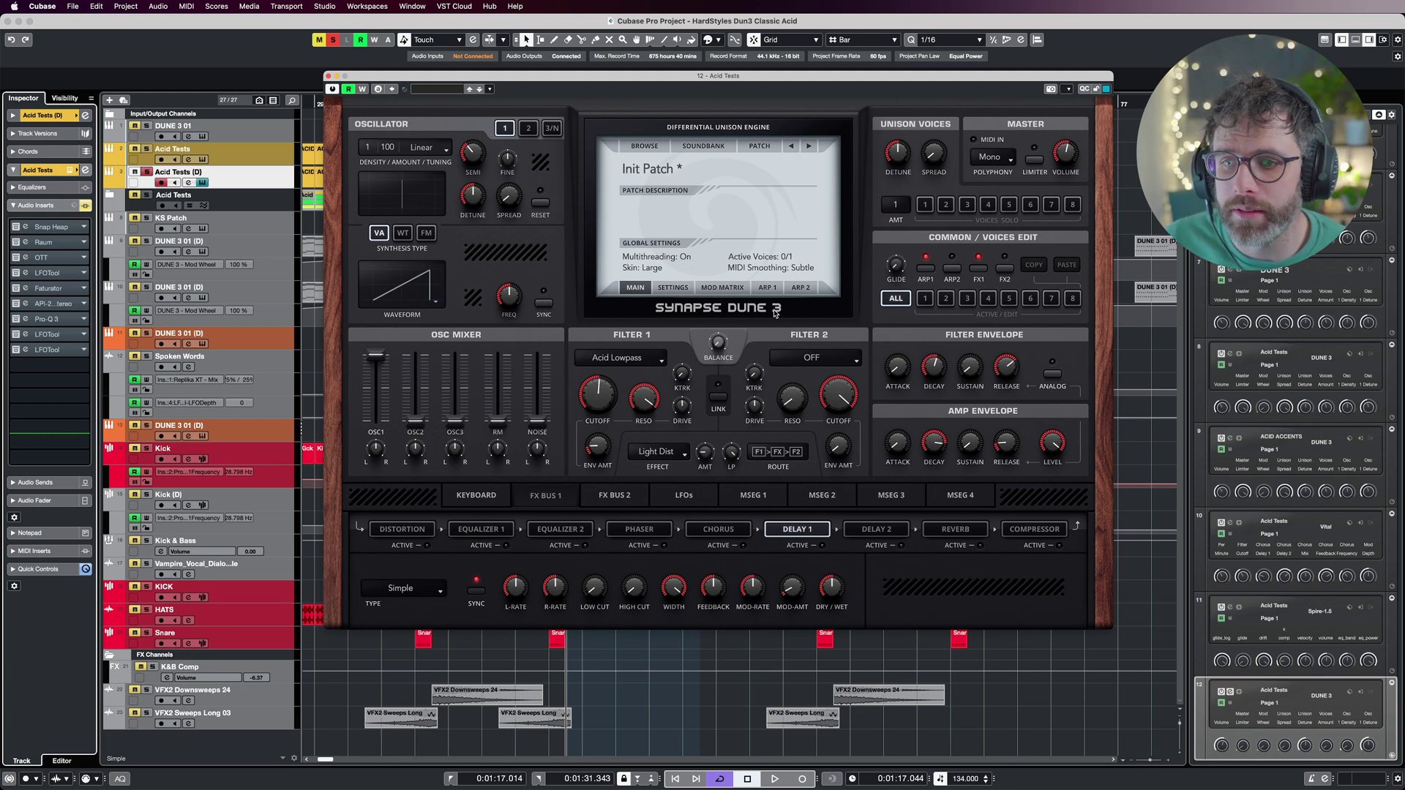
# - Assign MWheel as the source of the first mod matrix slot with Filter 1 Cutoff as its destination
pyautogui.click(722, 288)
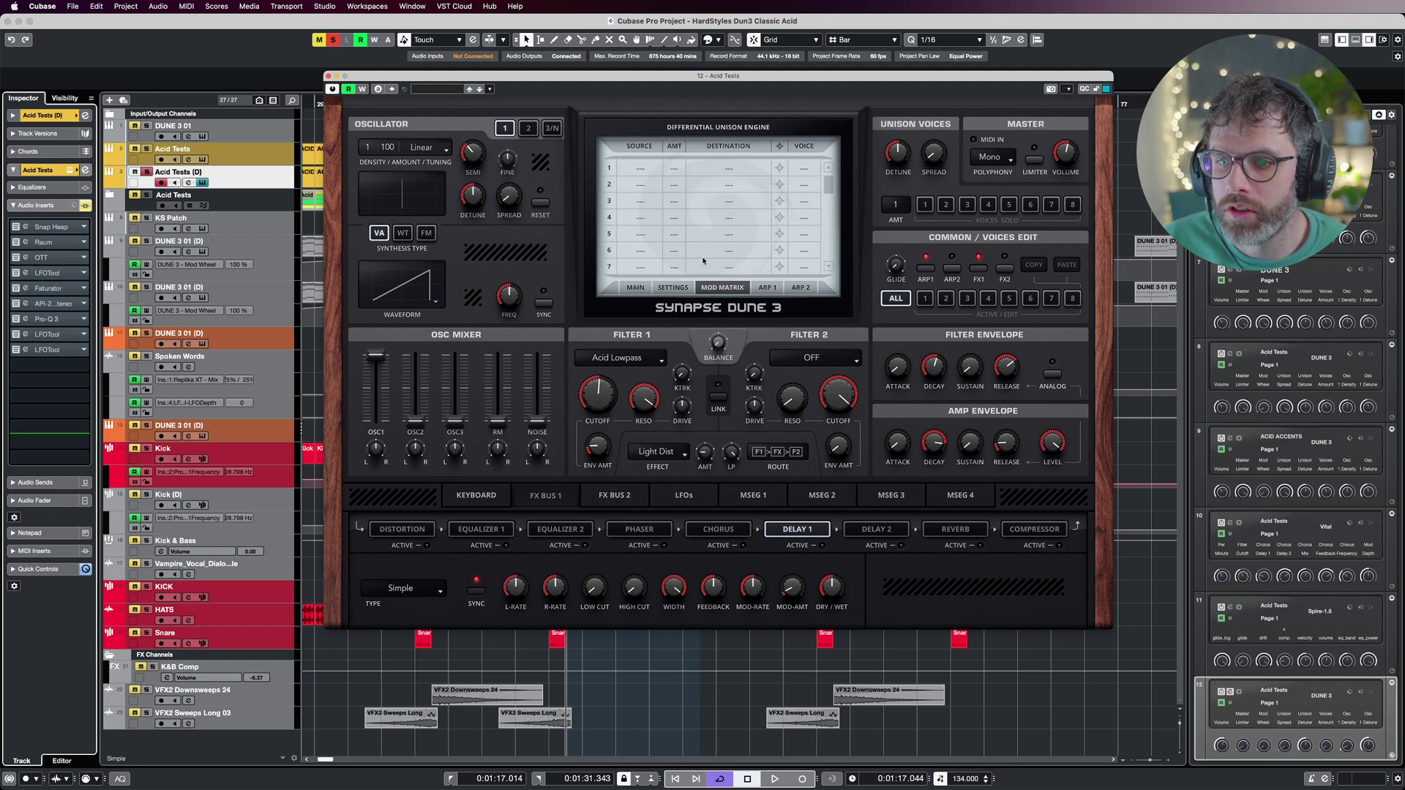
pyautogui.click(646, 168)
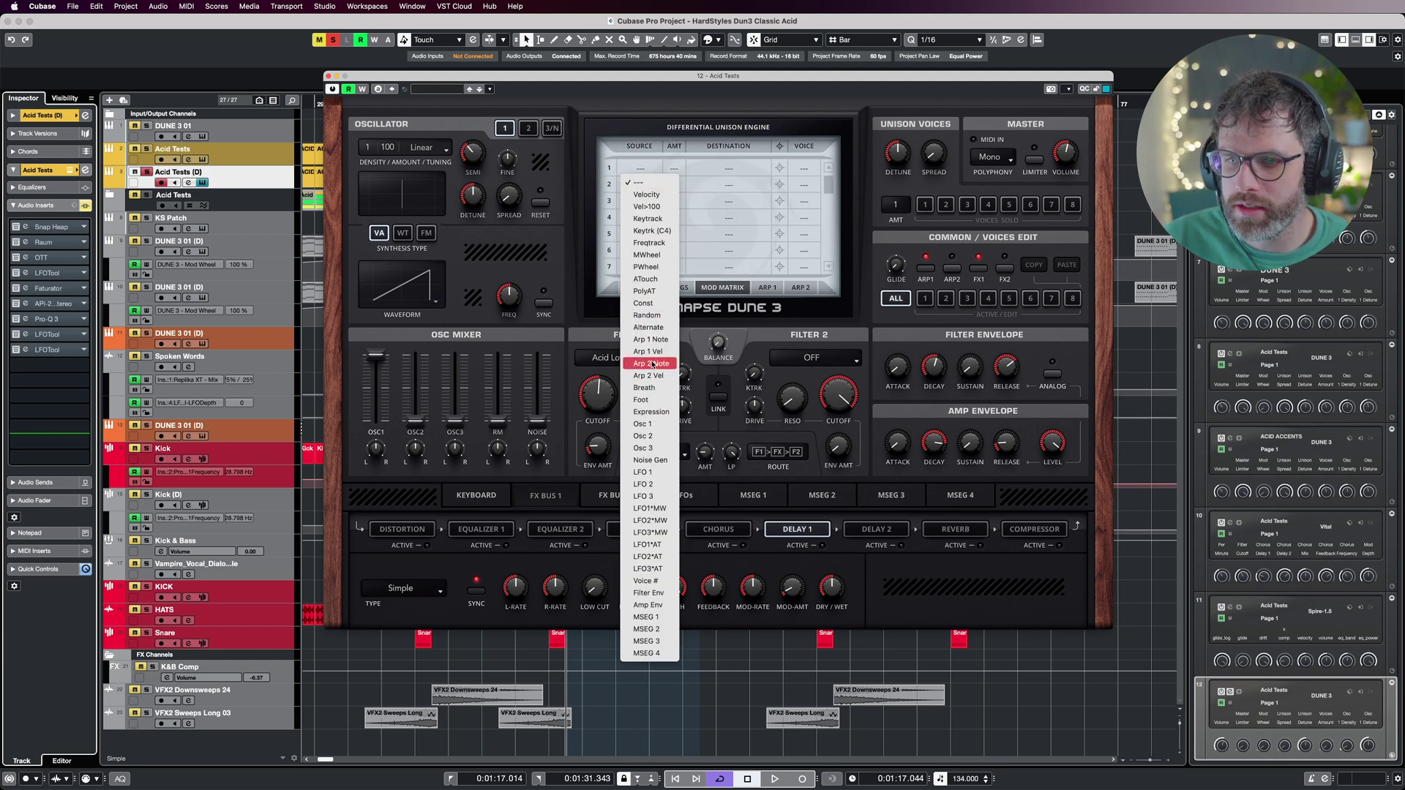
pyautogui.click(644, 254)
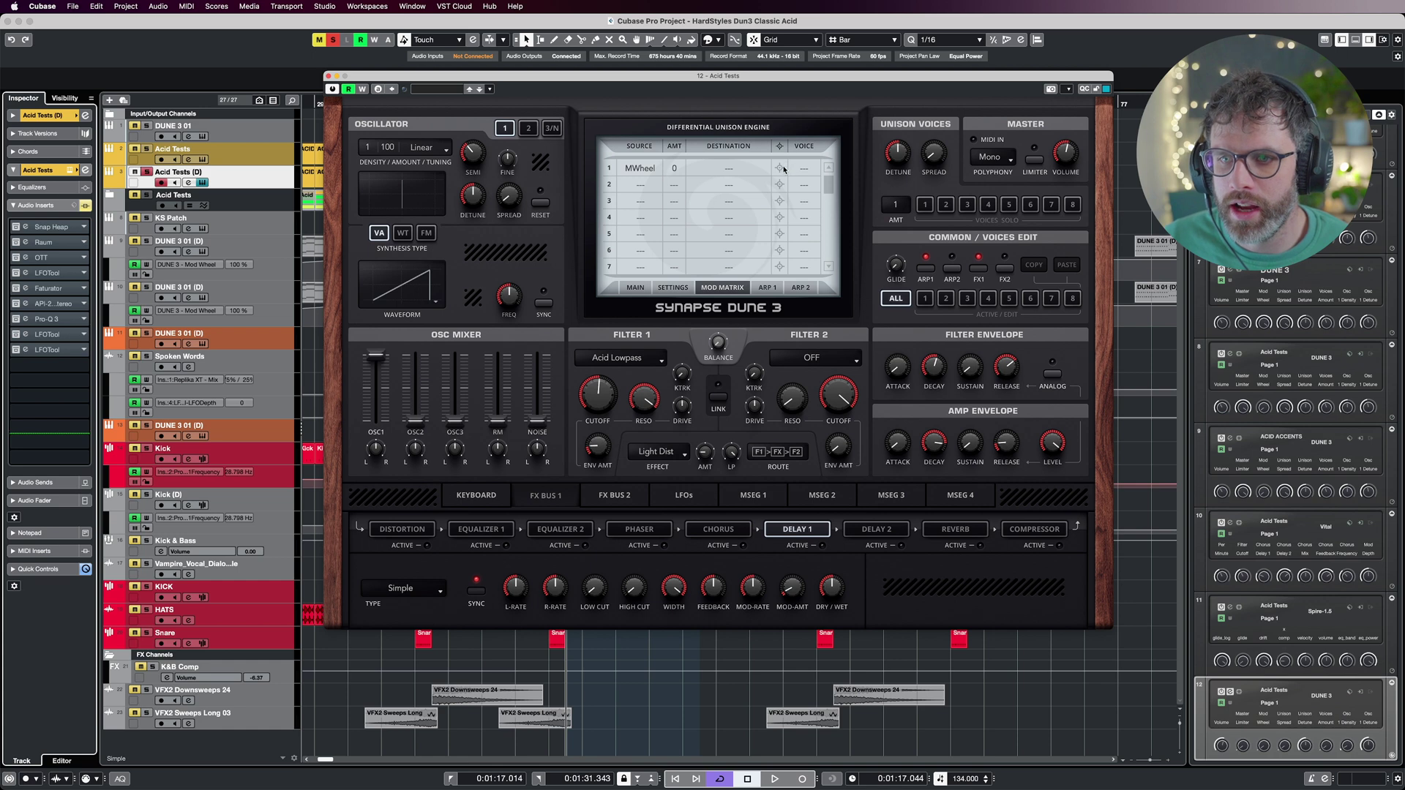
pyautogui.moveTo(780, 168); pyautogui.dragTo(603, 396)
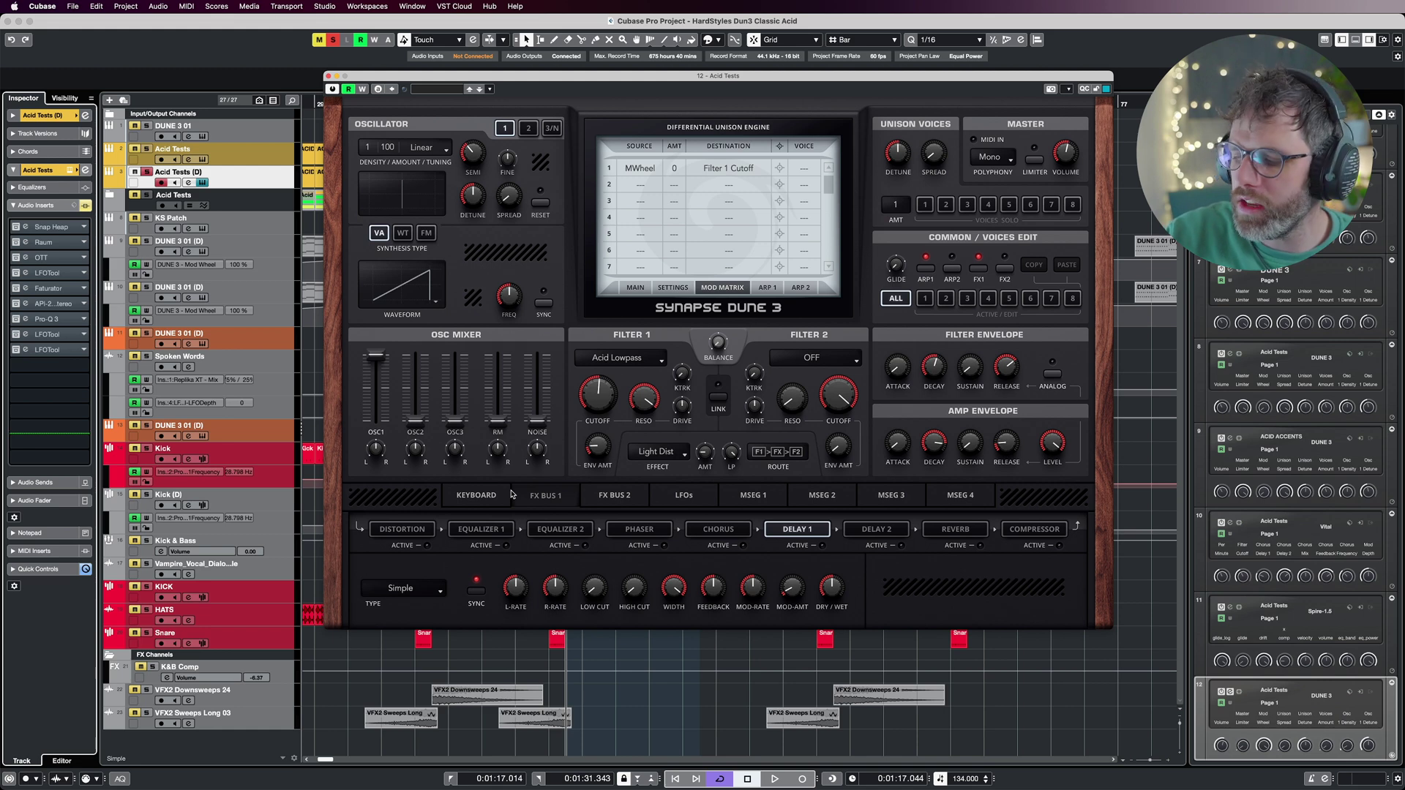
# - Show the keyboard, try the mod wheel and modulation amounts up to +26 on Filter 1 Cutoff, and reset the amount to 0
pyautogui.click(480, 497)
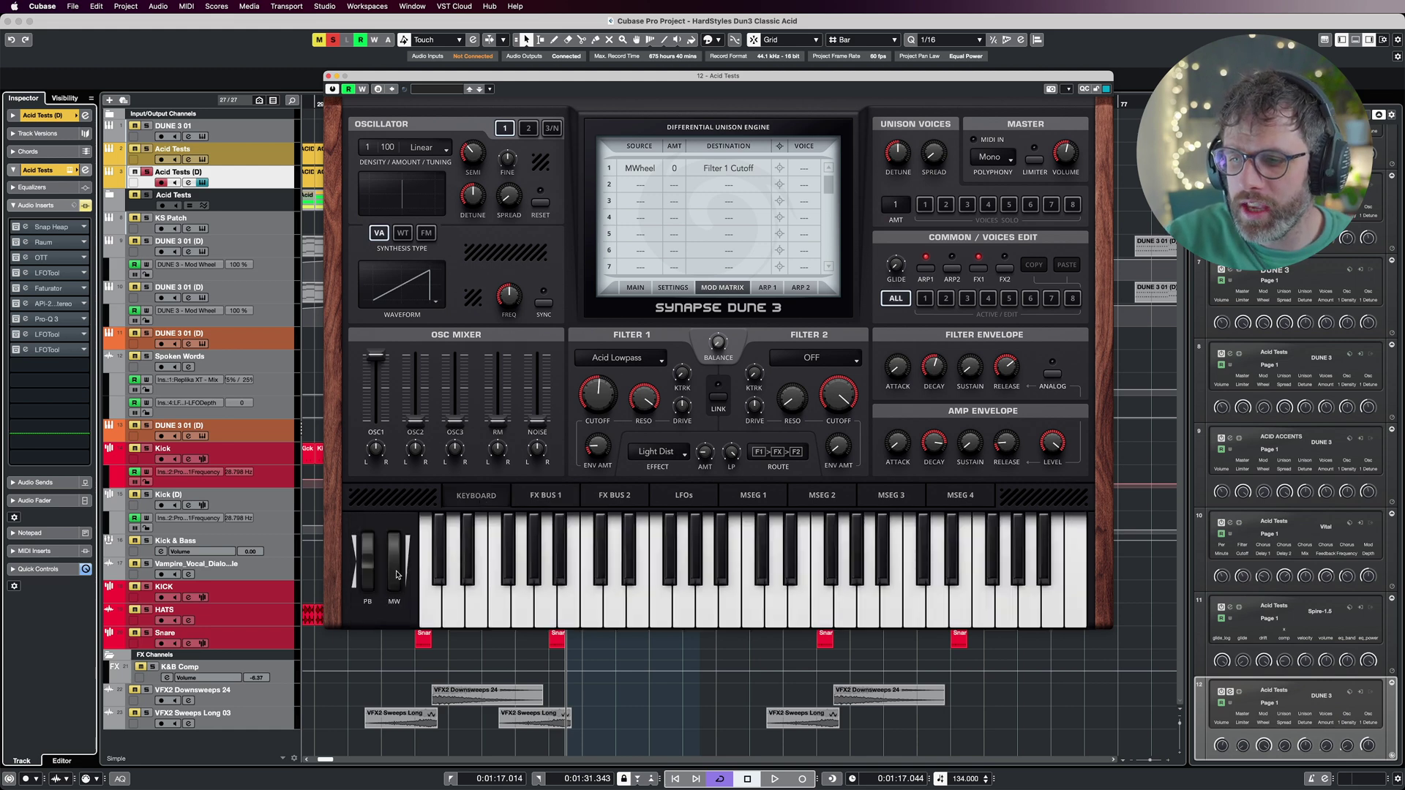
pyautogui.moveTo(396, 575); pyautogui.dragTo(408, 412)
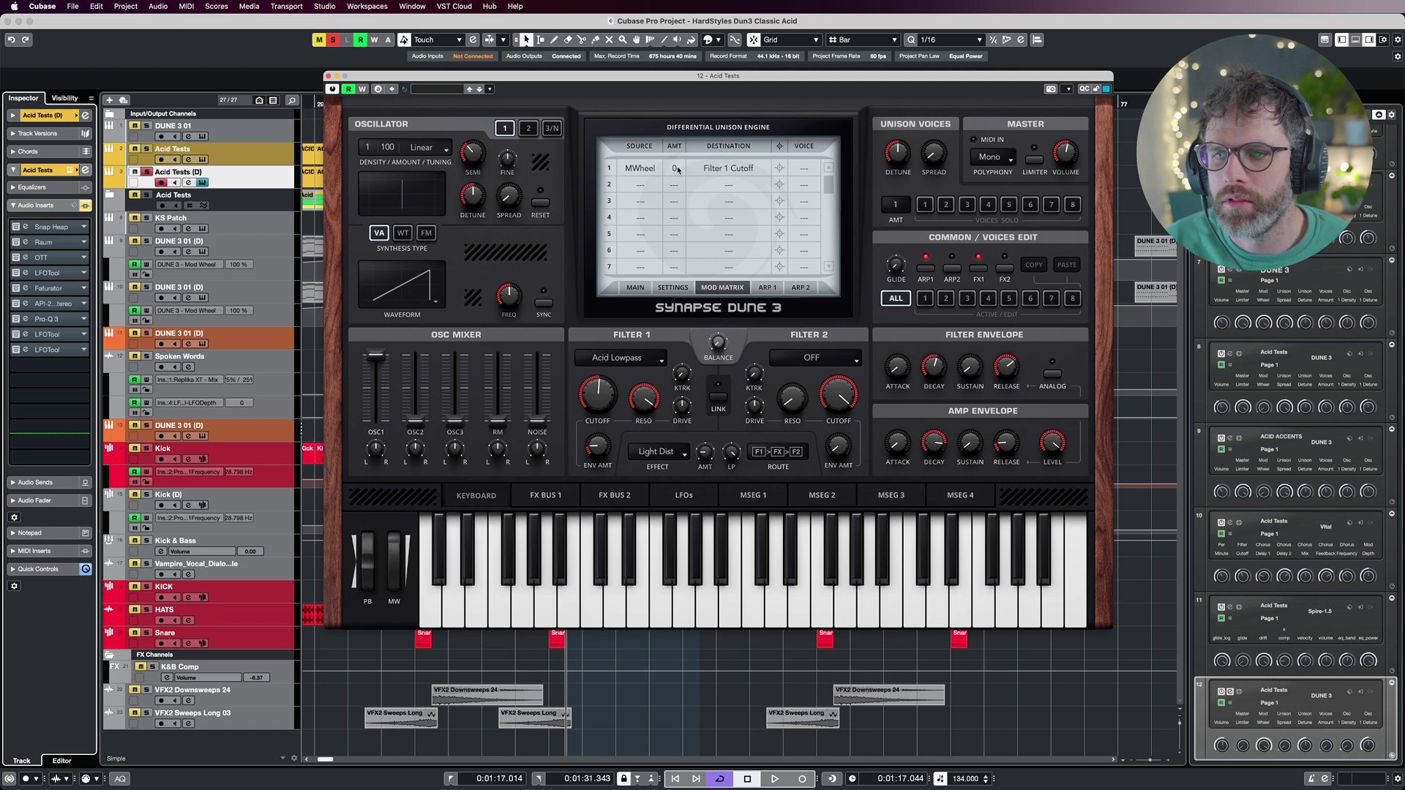
pyautogui.moveTo(676, 167); pyautogui.dragTo(679, 153)
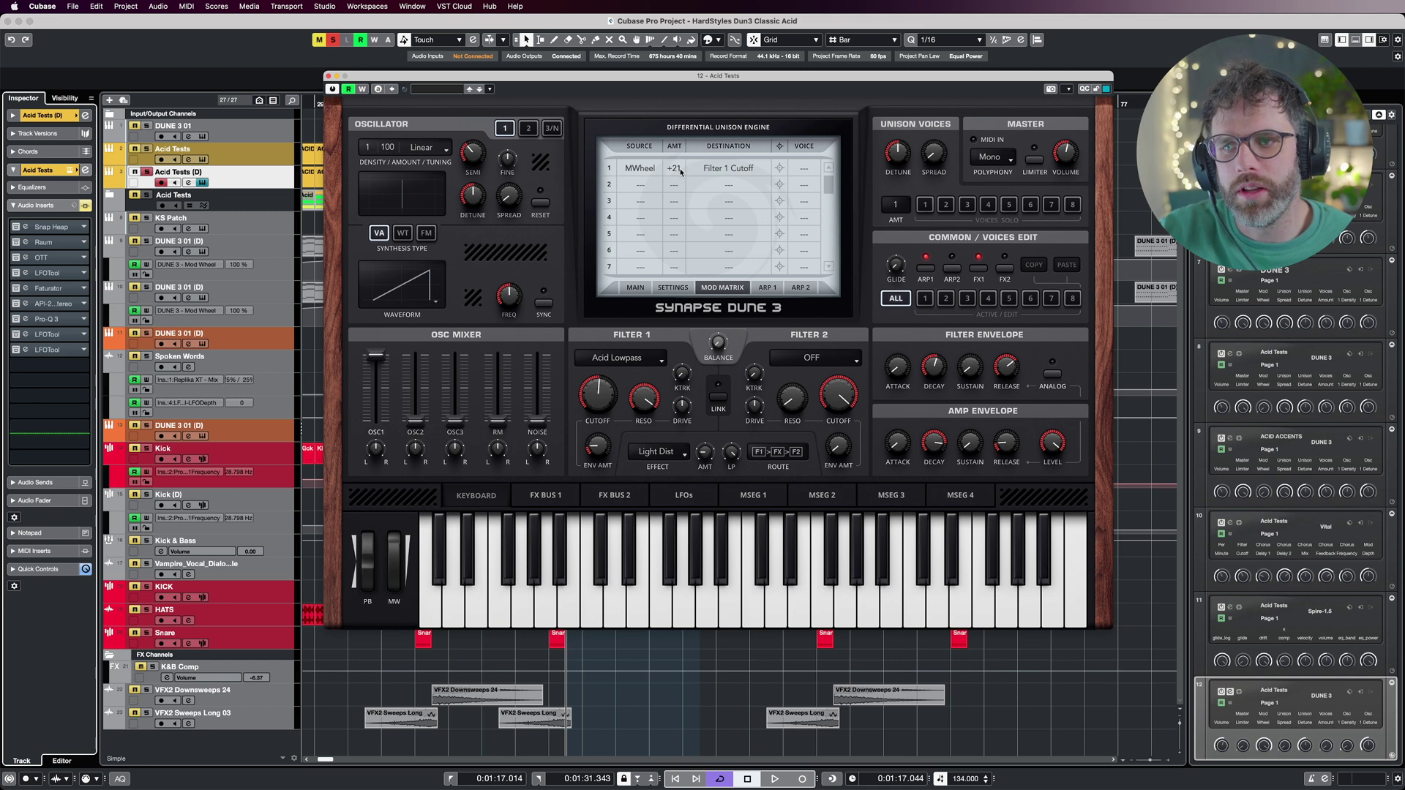
pyautogui.moveTo(680, 171); pyautogui.dragTo(681, 173)
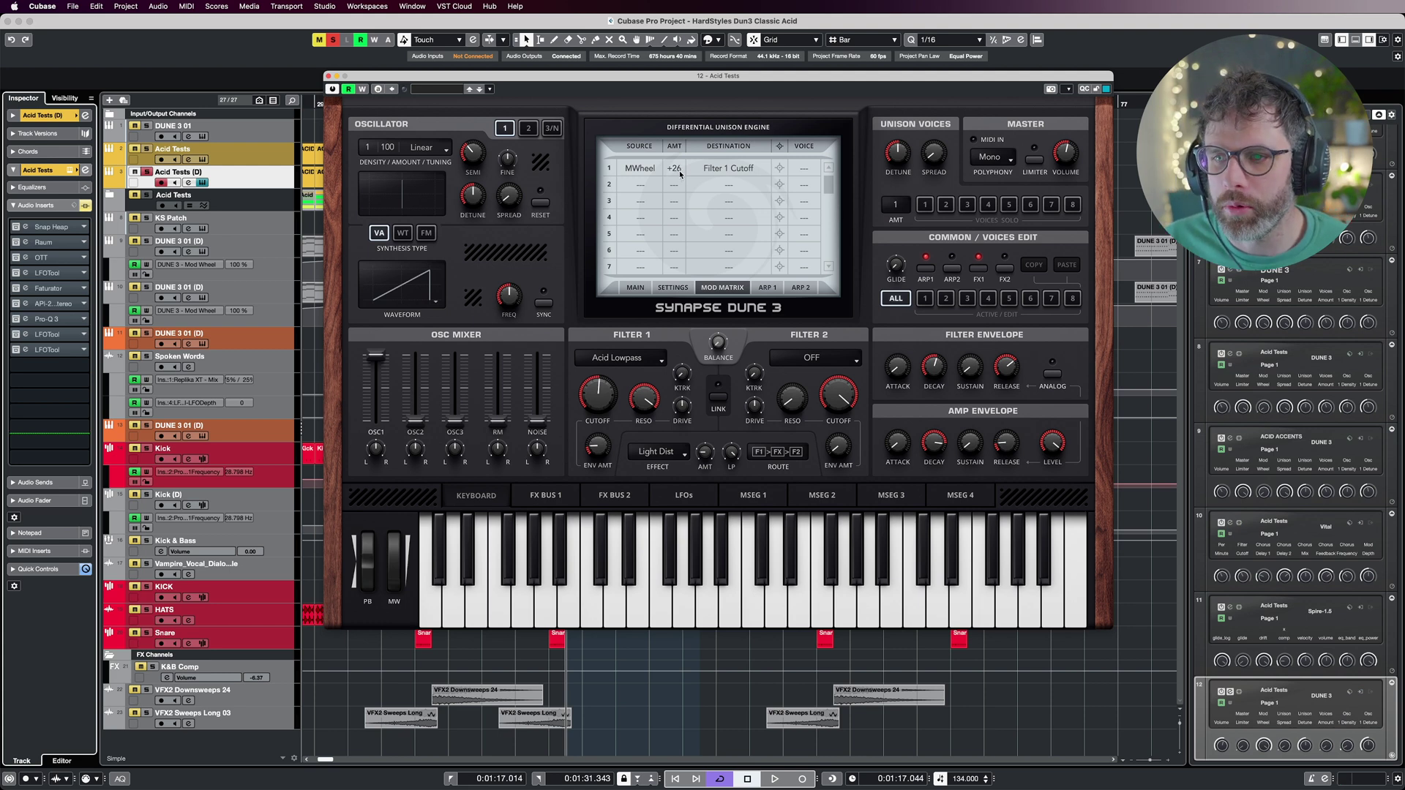
pyautogui.doubleClick(674, 169)
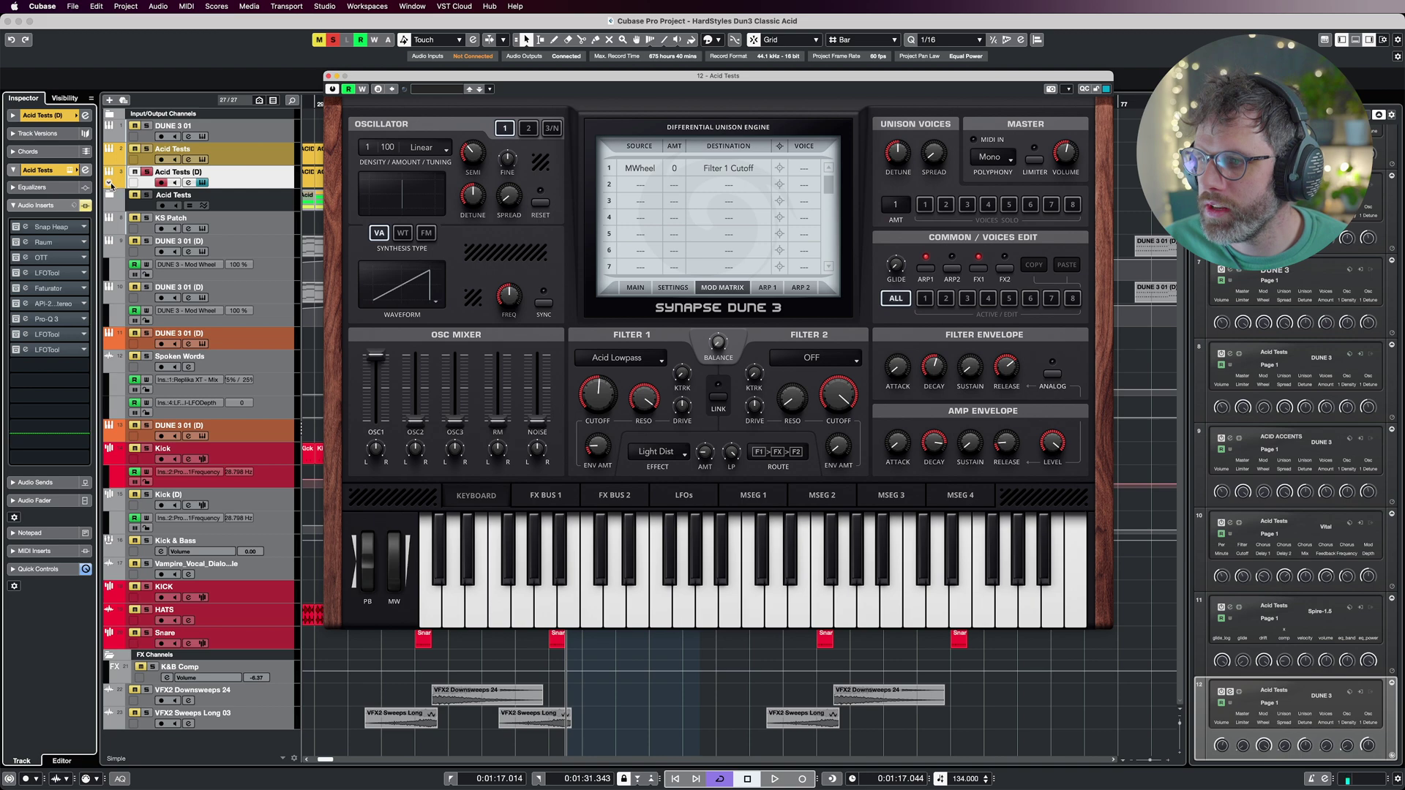
# - Set the MWheel to Filter 1 Cutoff modulation amount to +20 while the loop plays
pyautogui.click(111, 184)
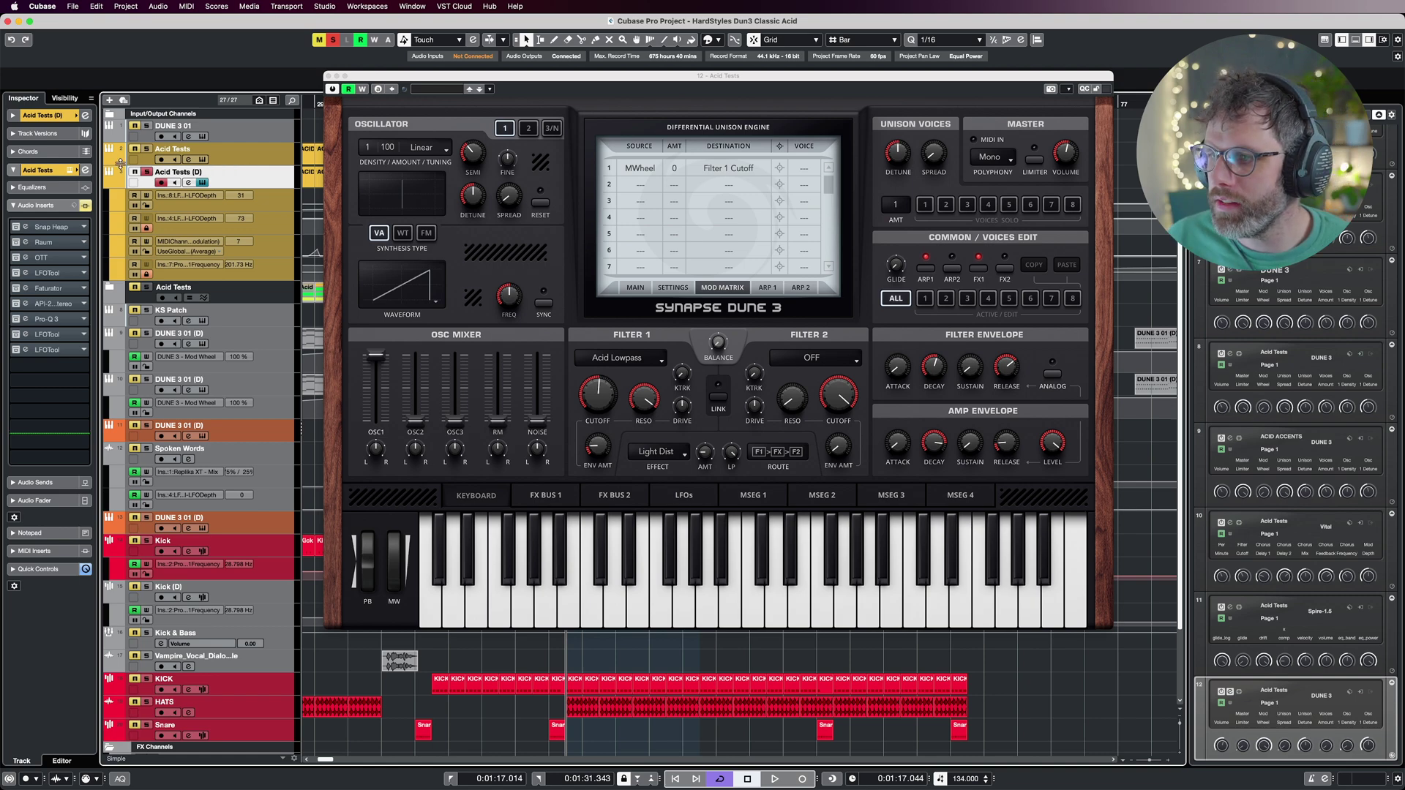
pyautogui.click(111, 187)
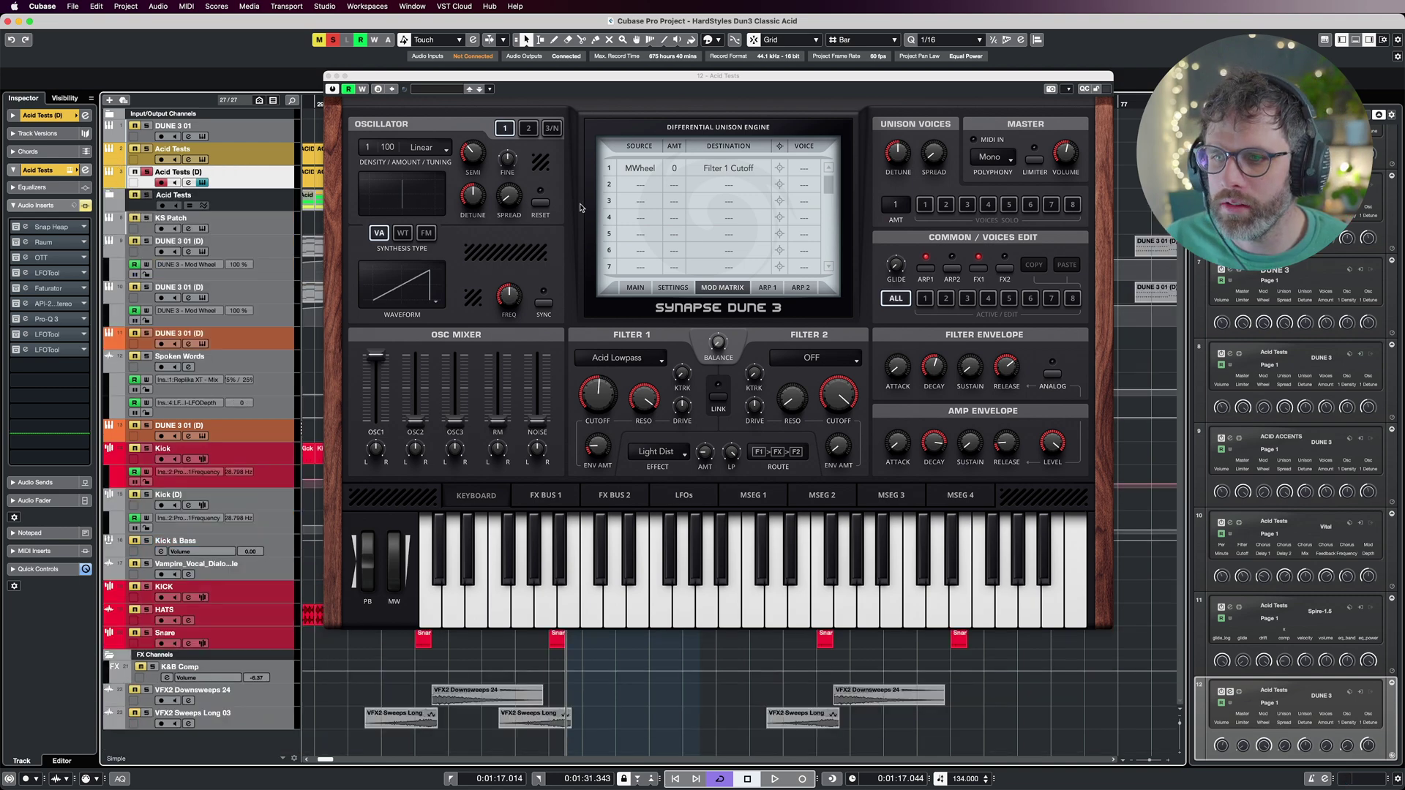
pyautogui.press('space')
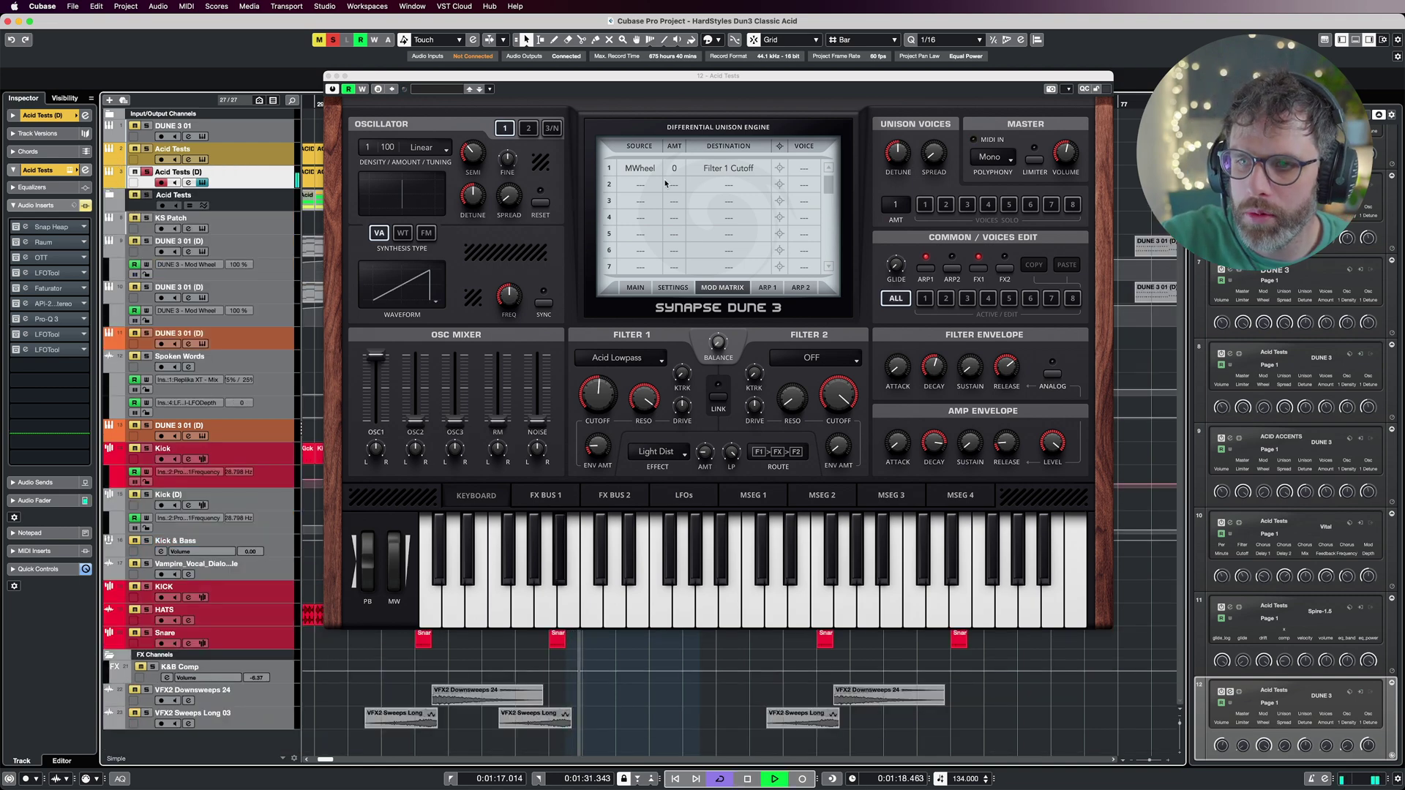
pyautogui.moveTo(673, 170); pyautogui.dragTo(686, 160)
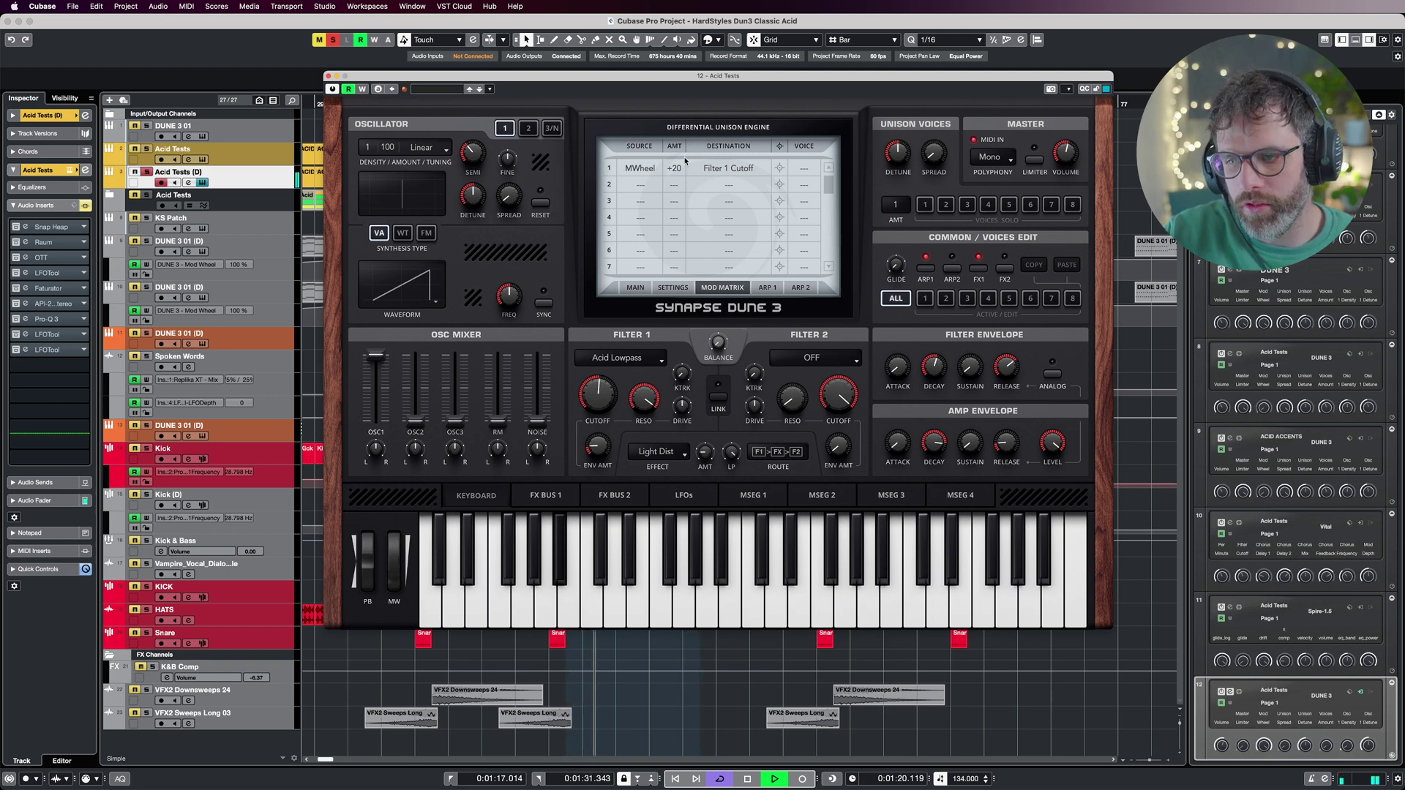
pyautogui.press('space')
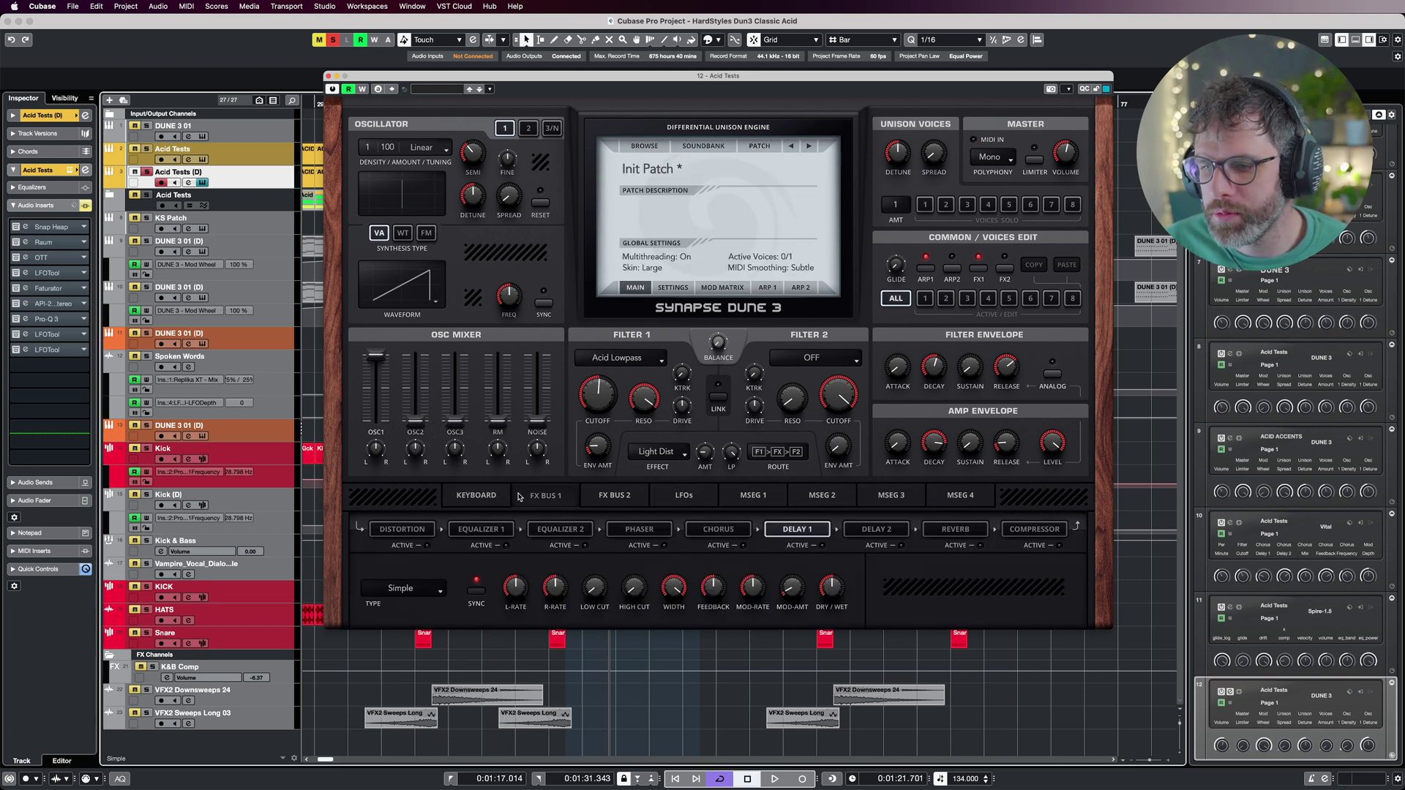
# - Reorder the effects chain so Equalizer 1 comes before Distortion and Delay 1 directly follows Equalizer 2
pyautogui.moveTo(474, 533); pyautogui.dragTo(373, 539)
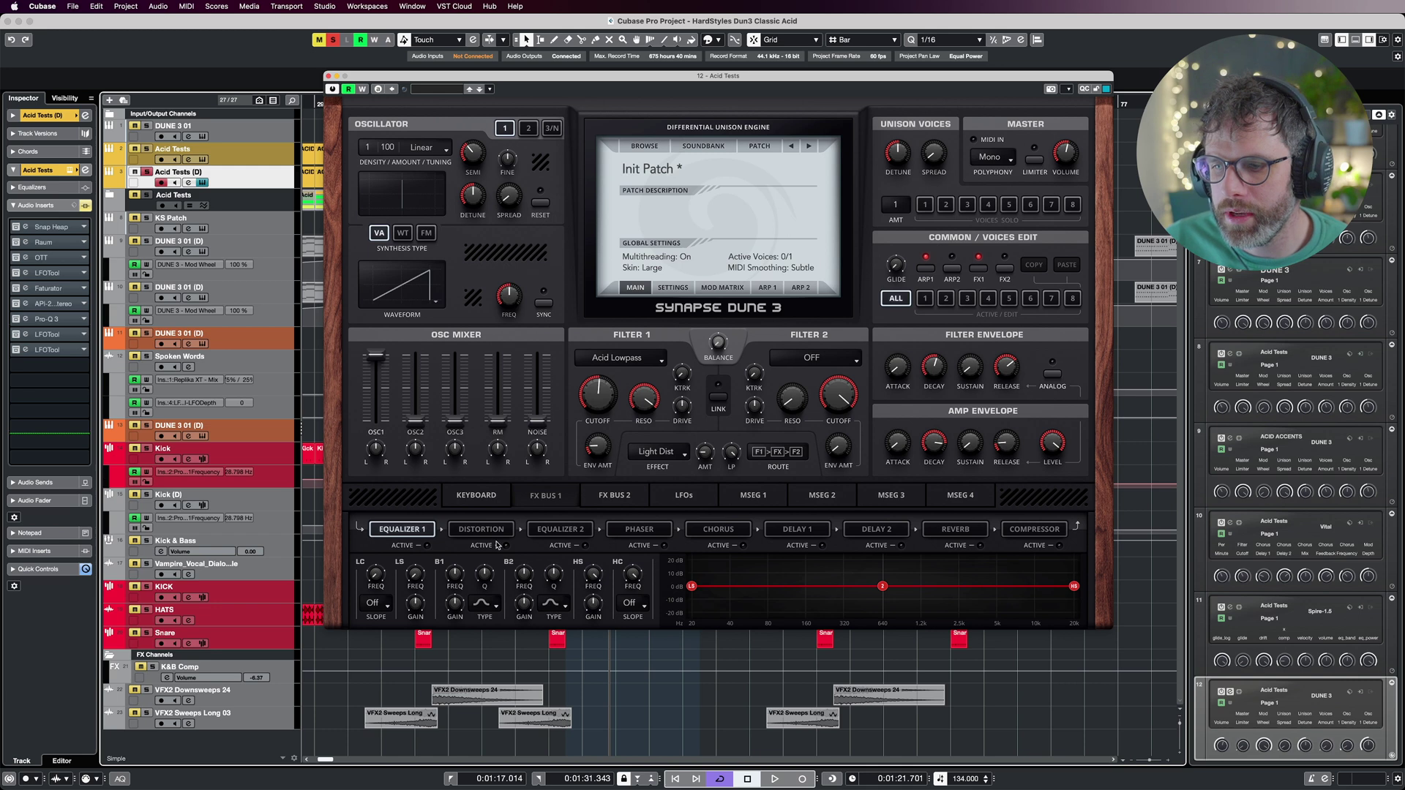
pyautogui.click(467, 534)
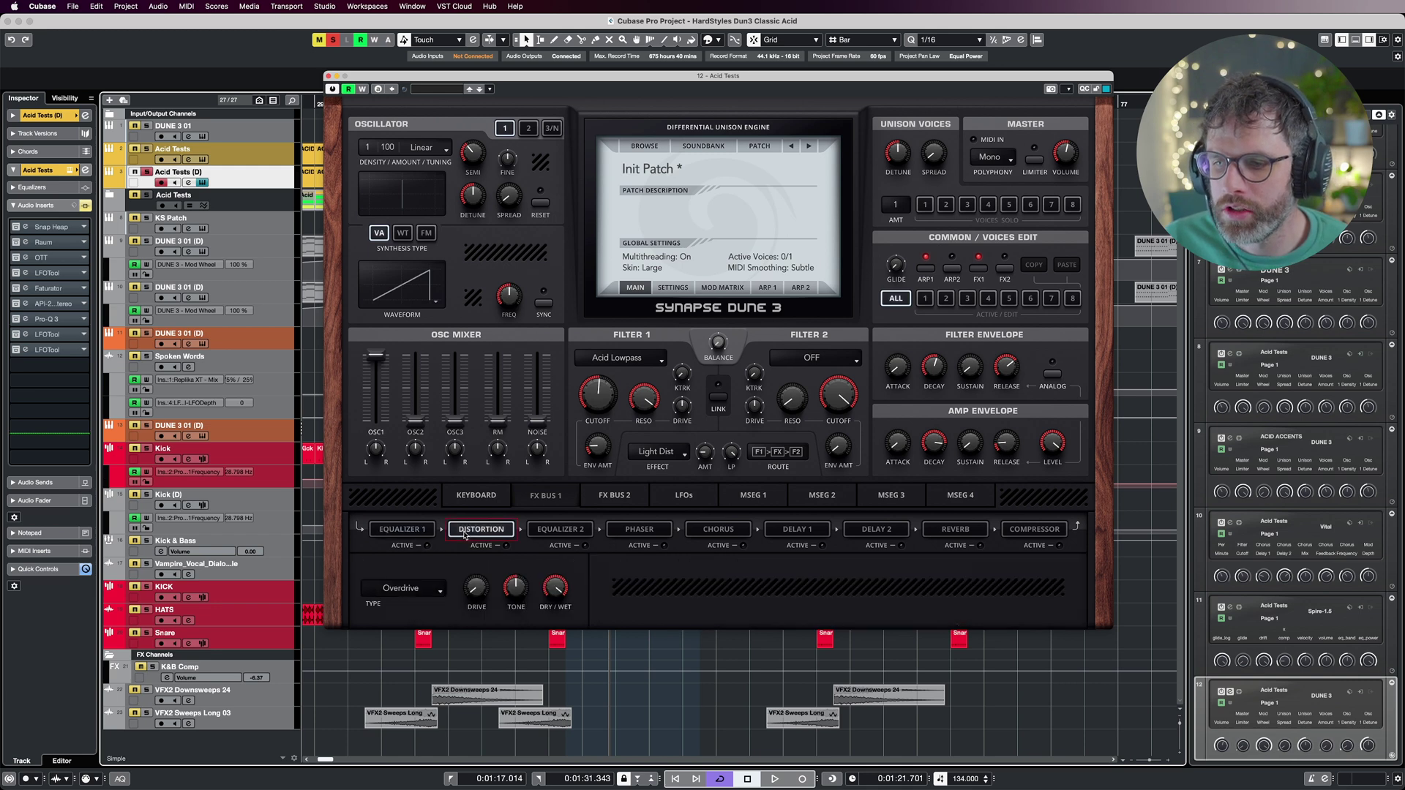
pyautogui.click(562, 532)
pyautogui.moveTo(805, 533); pyautogui.dragTo(635, 533)
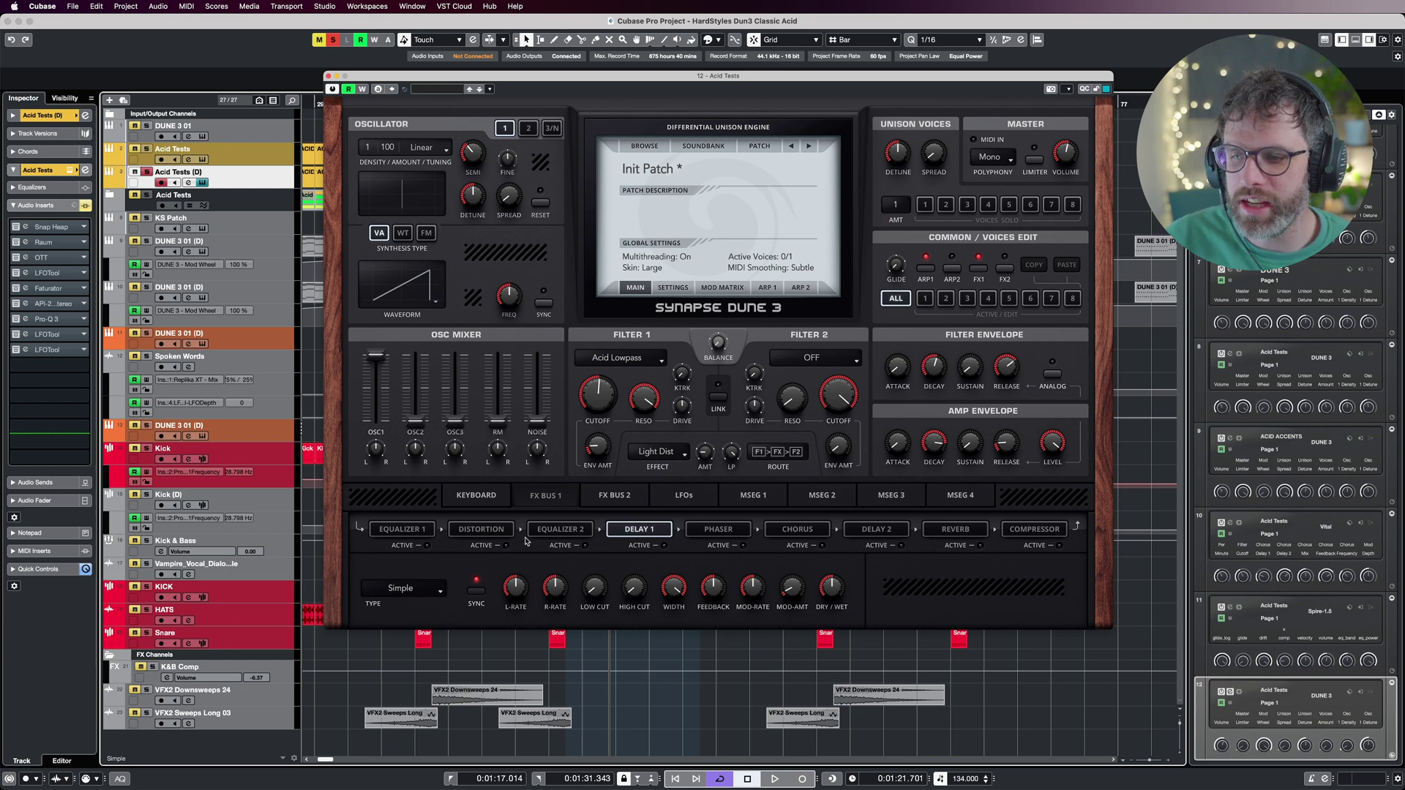
# - Activate Equalizer 1, raise its low-shelf frequency and cut the low-shelf gain to thin out the bass
pyautogui.click(397, 530)
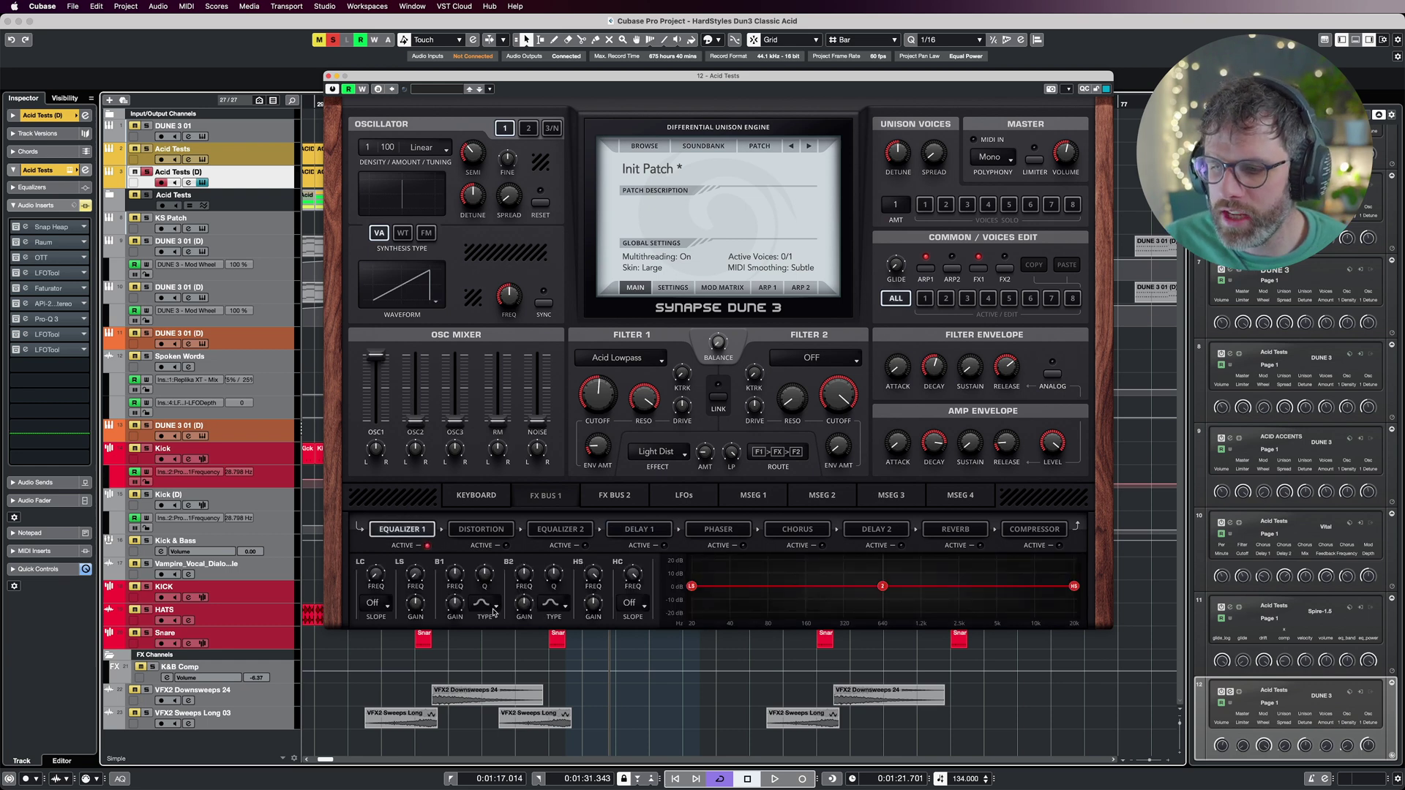
pyautogui.moveTo(418, 578)
pyautogui.moveTo(417, 578); pyautogui.dragTo(418, 564)
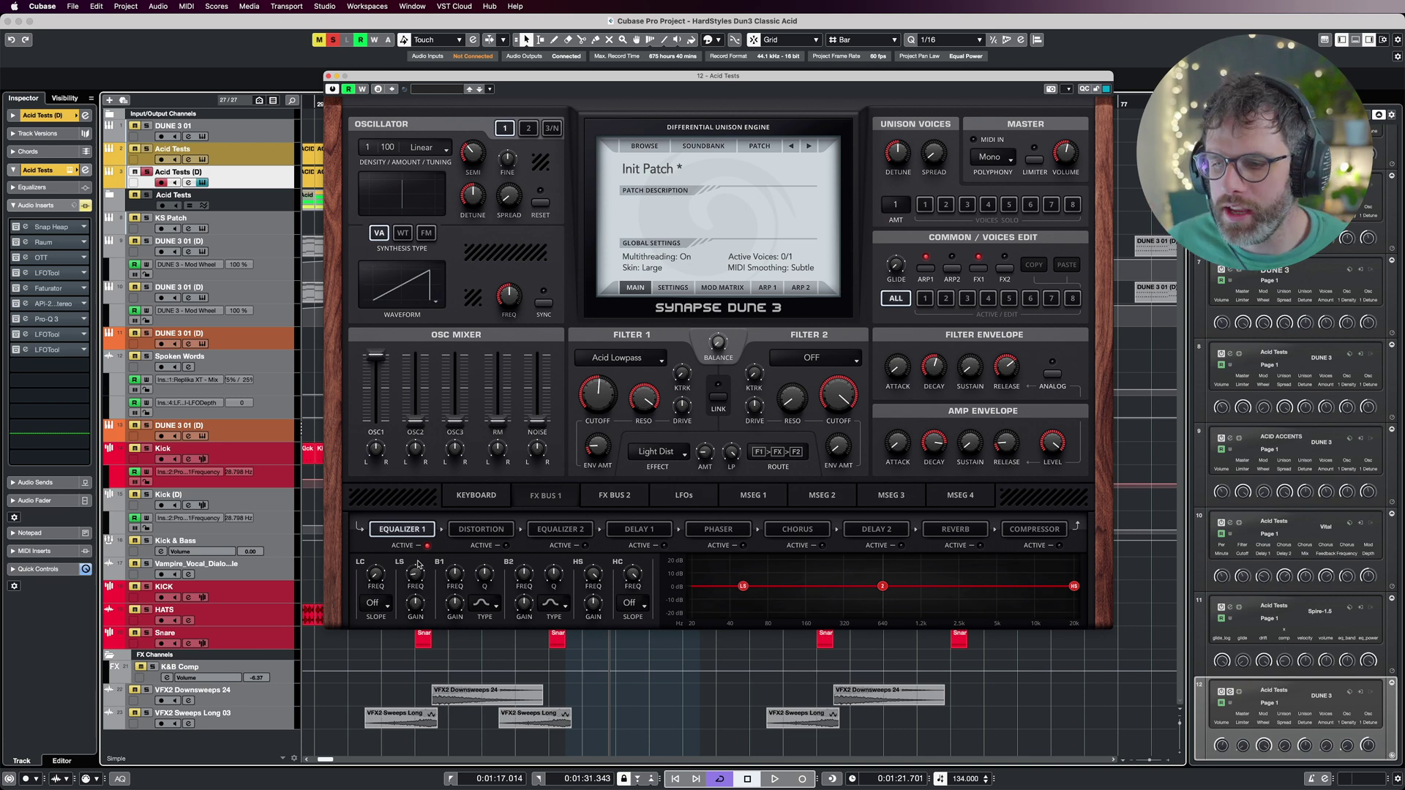
pyautogui.press('space')
pyautogui.moveTo(415, 602)
pyautogui.mouseDown()
pyautogui.moveTo(416, 623)
pyautogui.moveTo(410, 577)
pyautogui.moveTo(418, 623)
pyautogui.mouseUp()
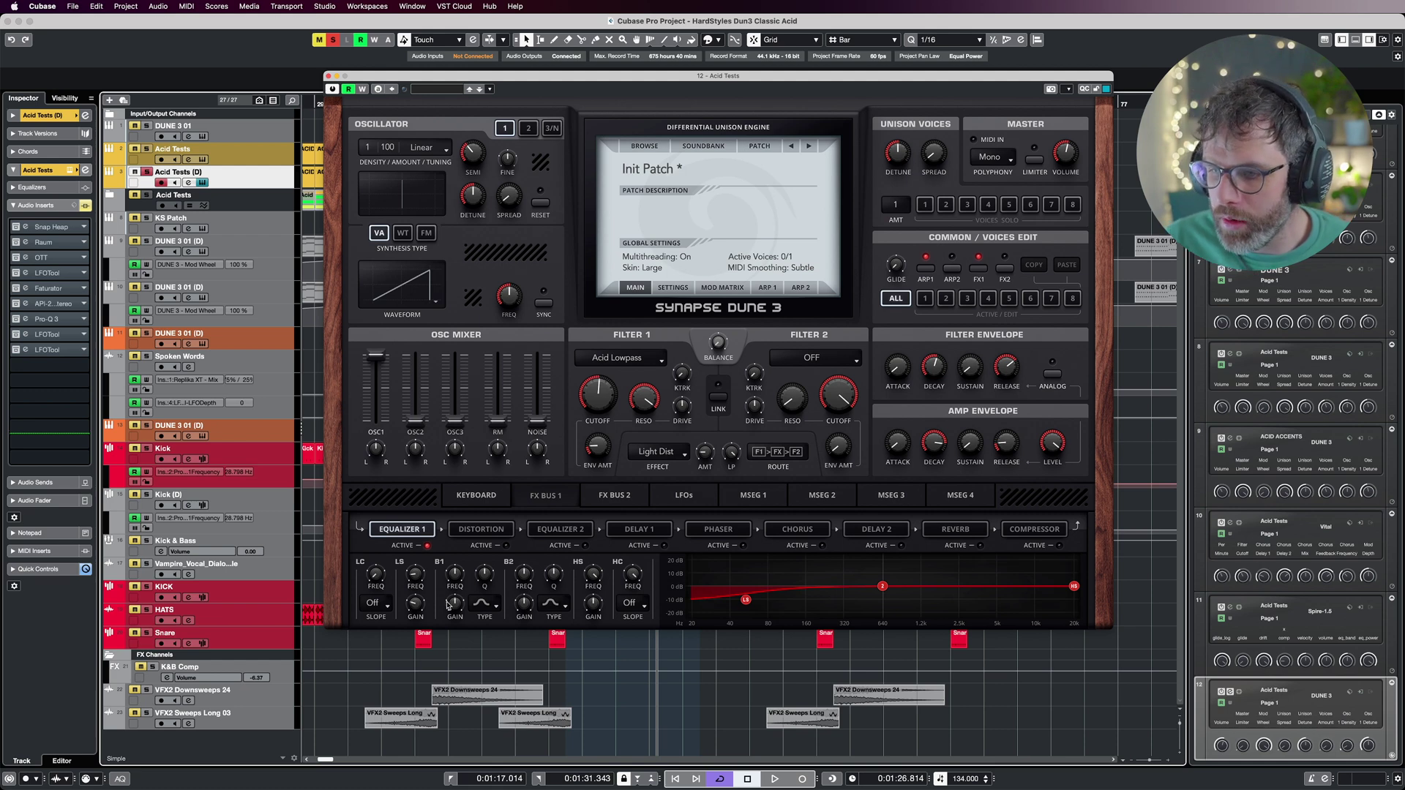
# - Lower Equalizer 1's band 1 to the lowest frequency with a slight boost, and audition the loop
pyautogui.moveTo(452, 577)
pyautogui.mouseDown()
pyautogui.moveTo(458, 632)
pyautogui.moveTo(457, 582)
pyautogui.mouseUp()
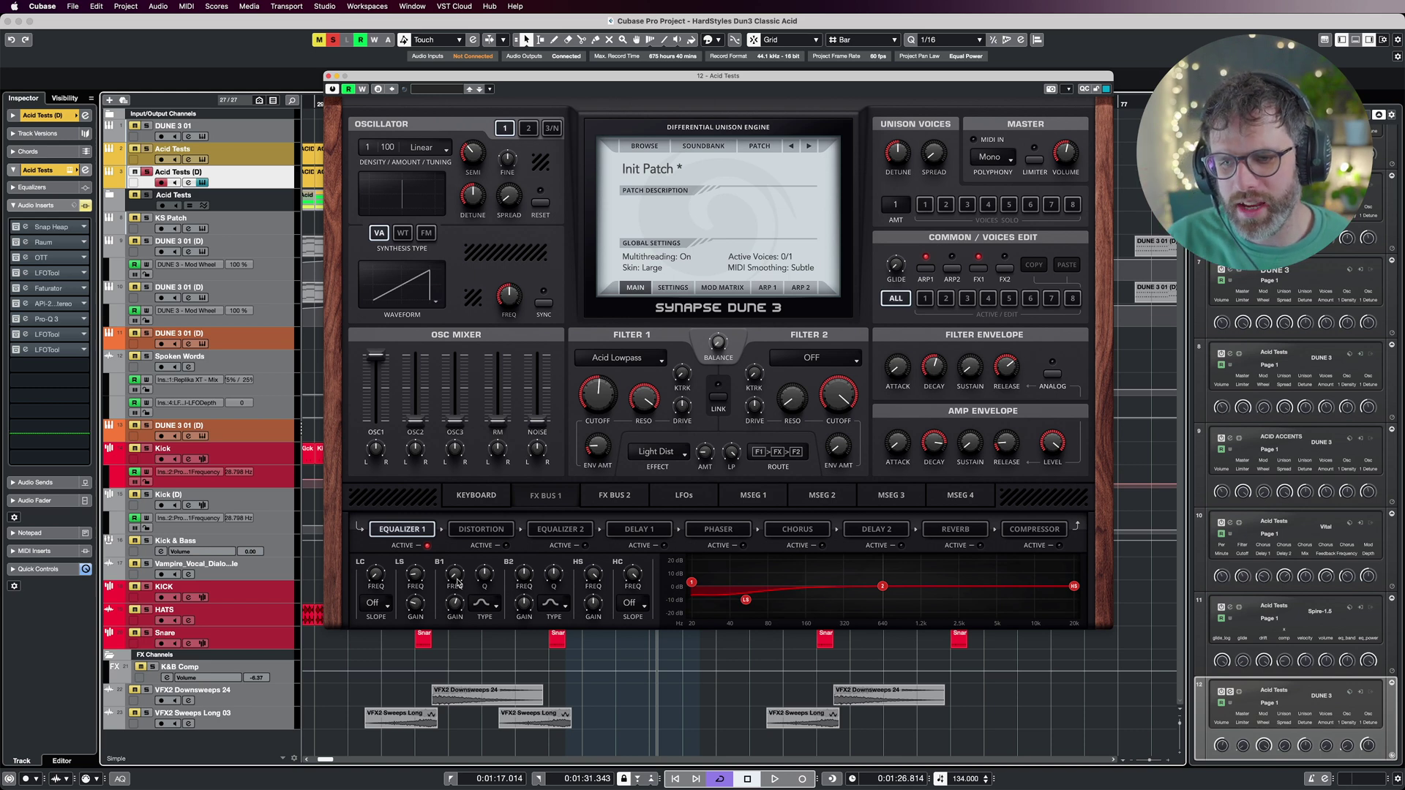
pyautogui.press('space')
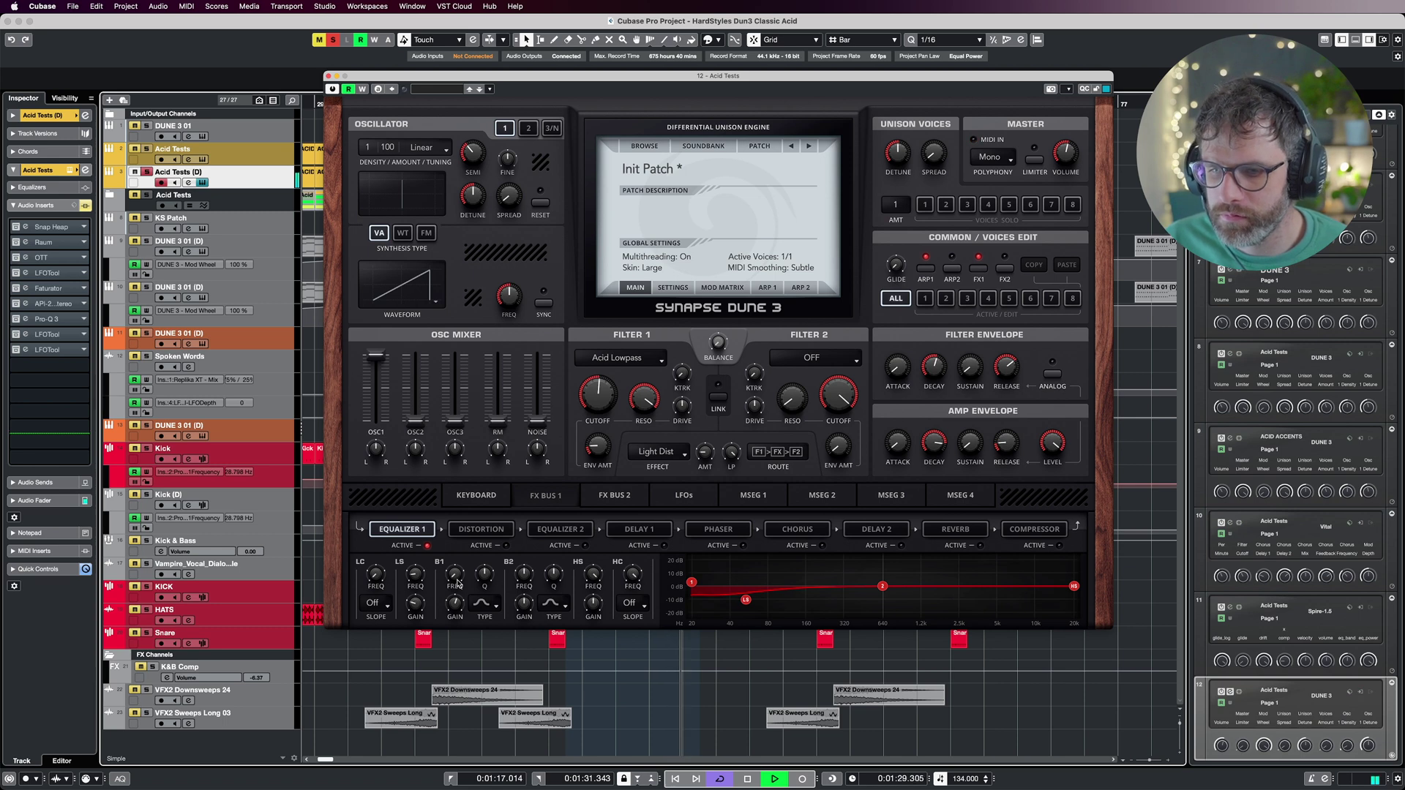
pyautogui.press('space')
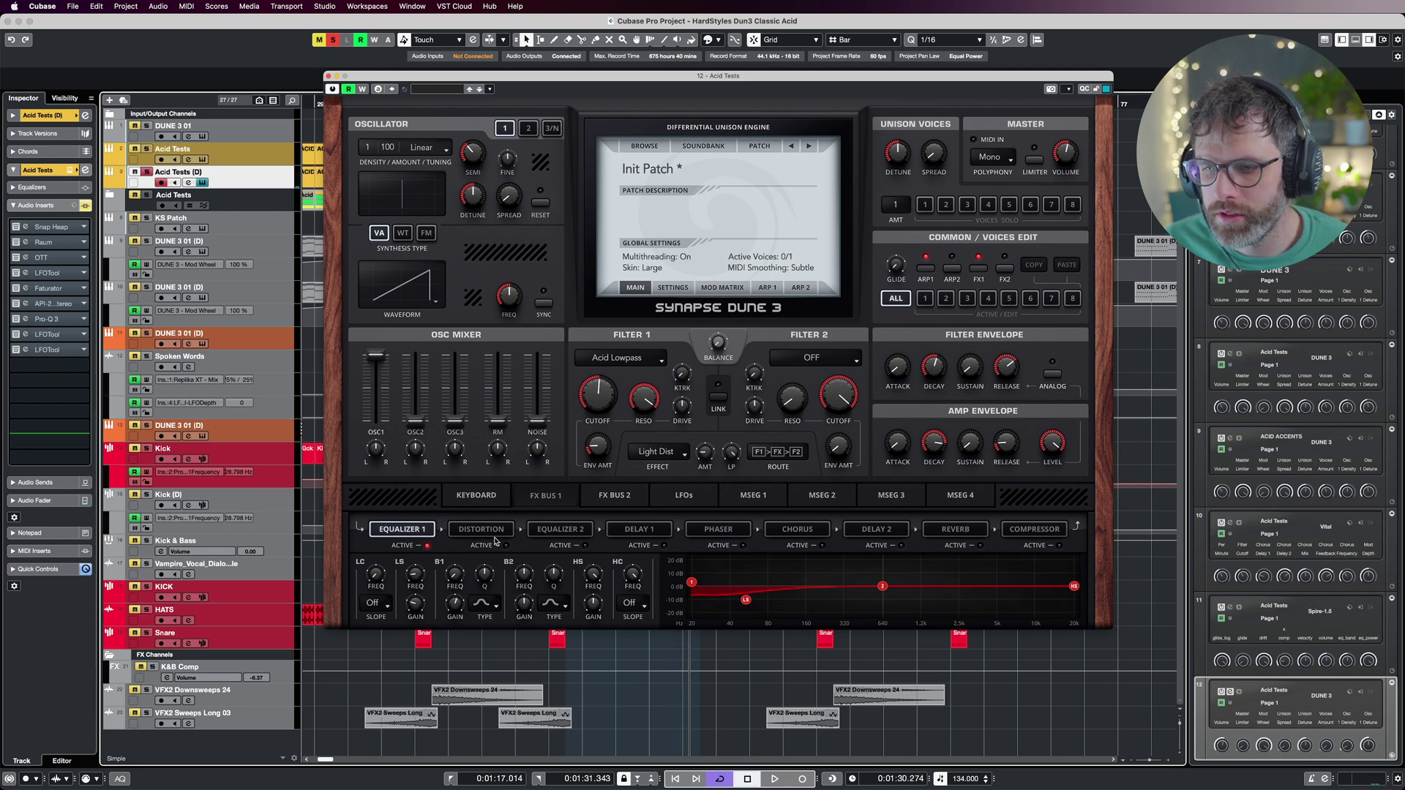
# - Set the Distortion effect's type to Crunch and leave the effect bypassed
pyautogui.click(481, 529)
pyautogui.click(506, 545)
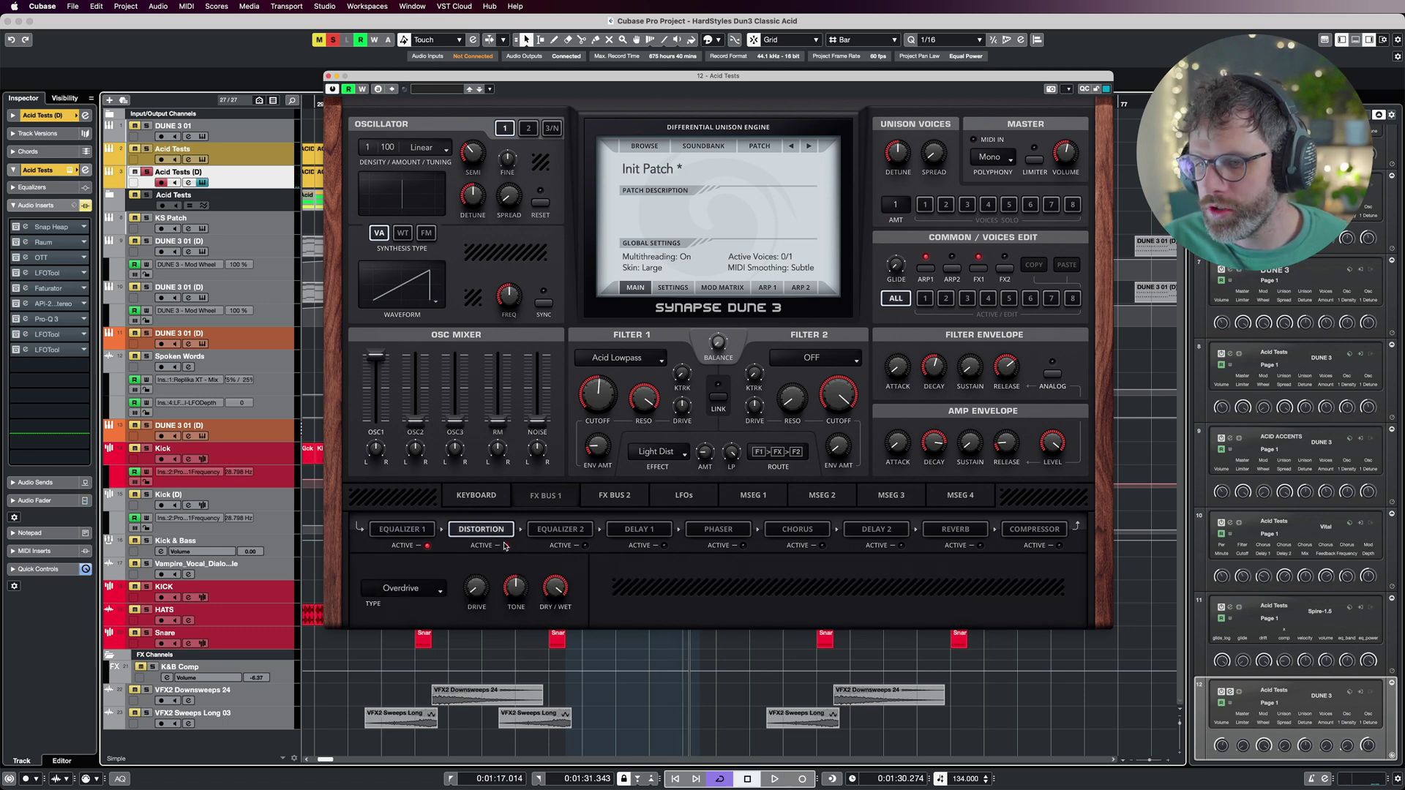
pyautogui.click(422, 589)
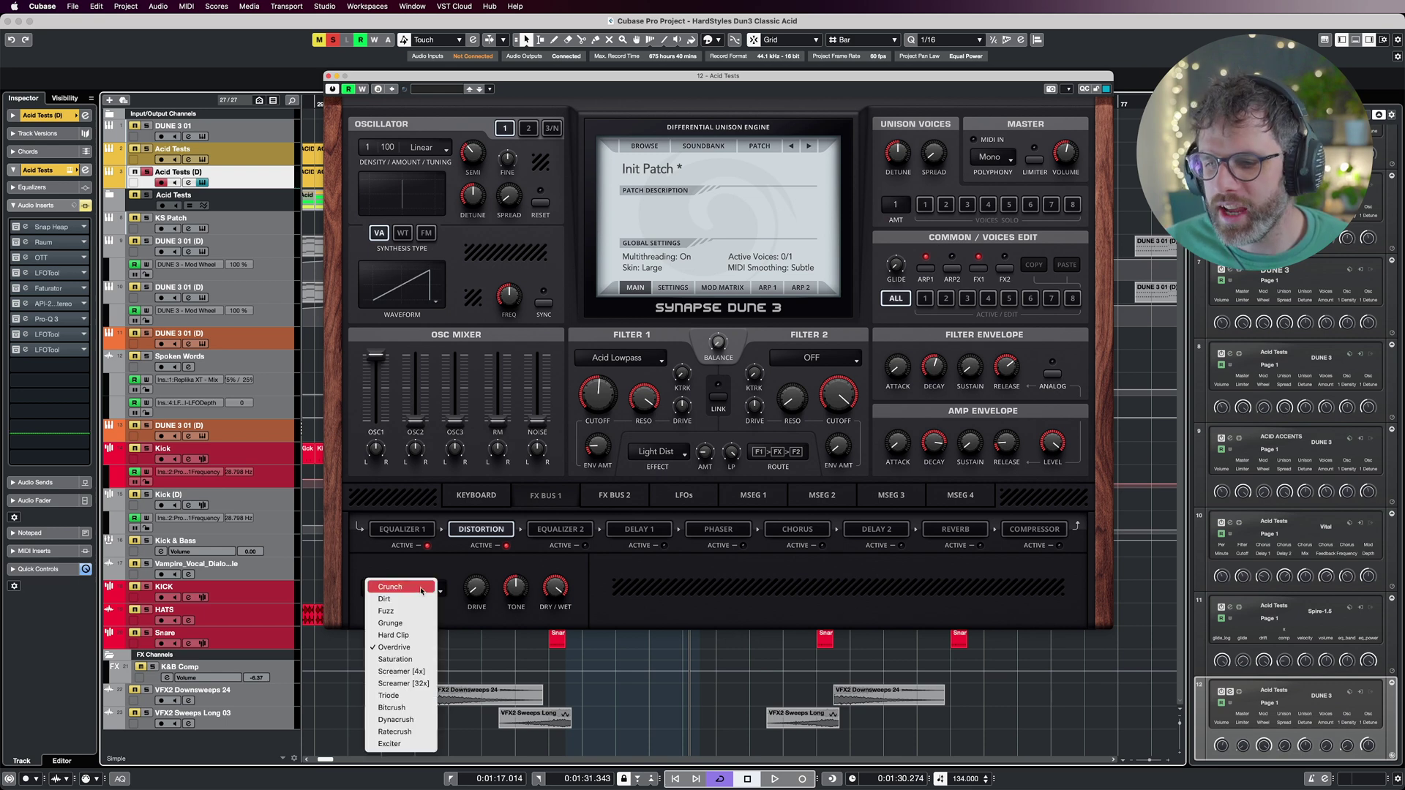
pyautogui.click(422, 587)
pyautogui.click(507, 545)
# - Activate the Crunch distortion with a higher drive and tone, and adjust its dry/wet mix while the loop plays
pyautogui.press('space')
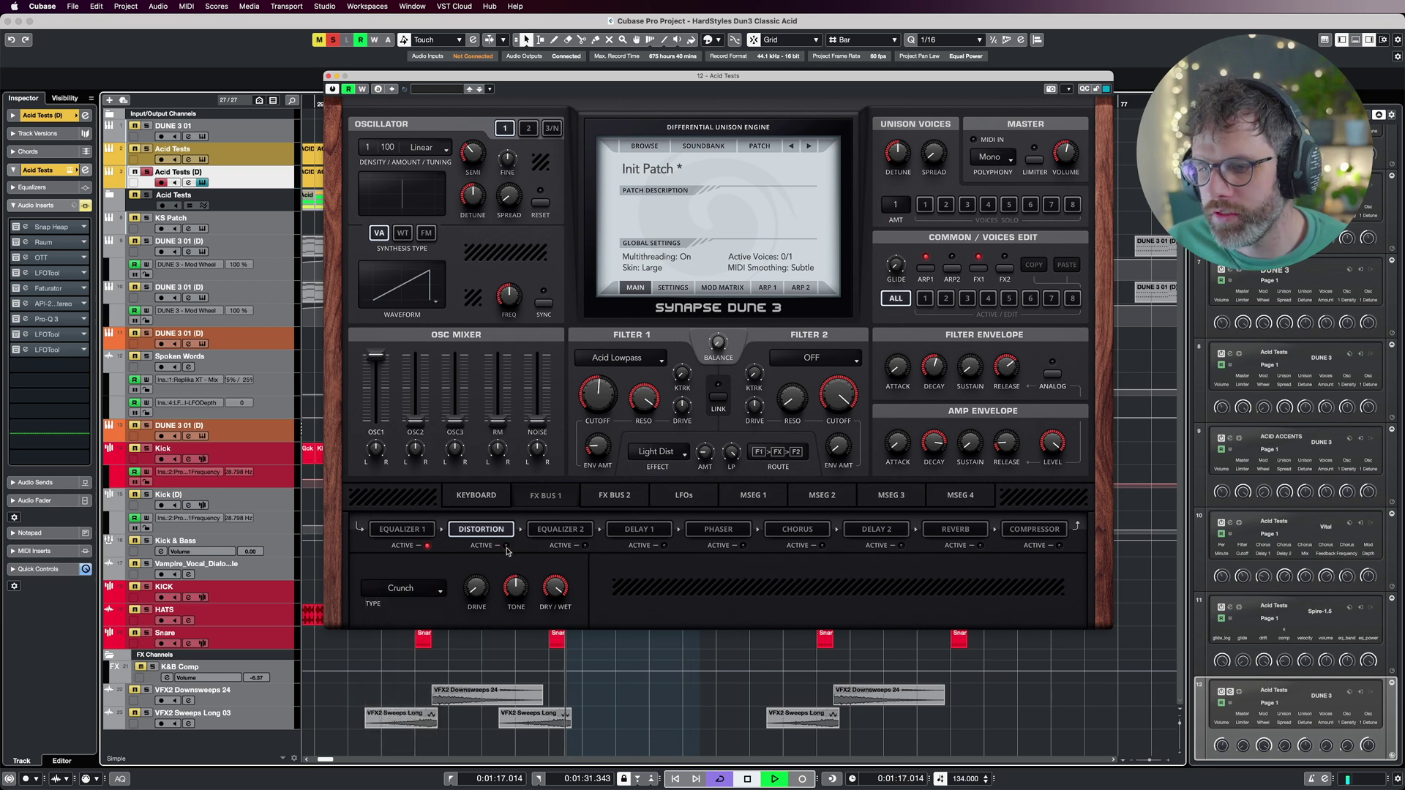
pyautogui.moveTo(477, 577)
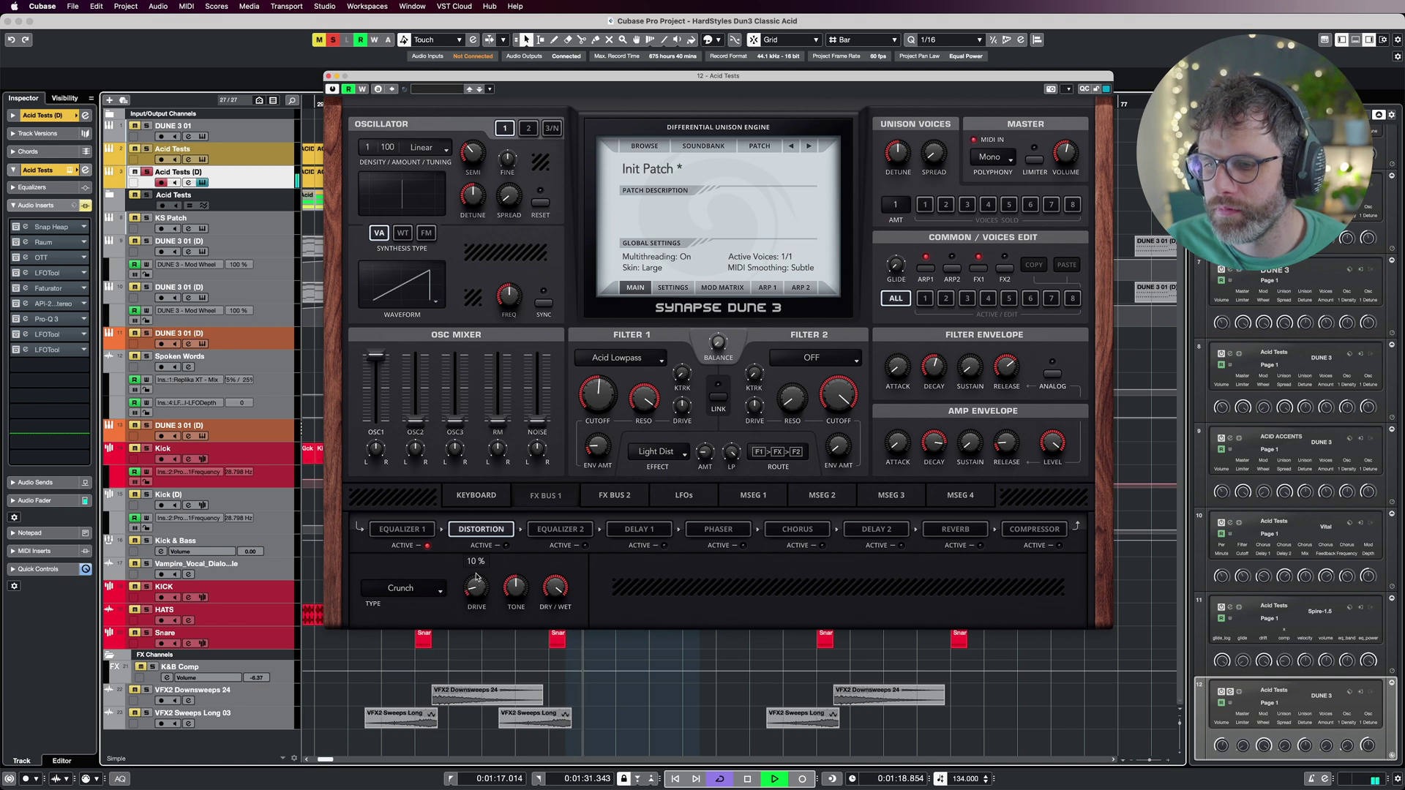
pyautogui.scroll(5, 477, 576)
pyautogui.click(507, 545)
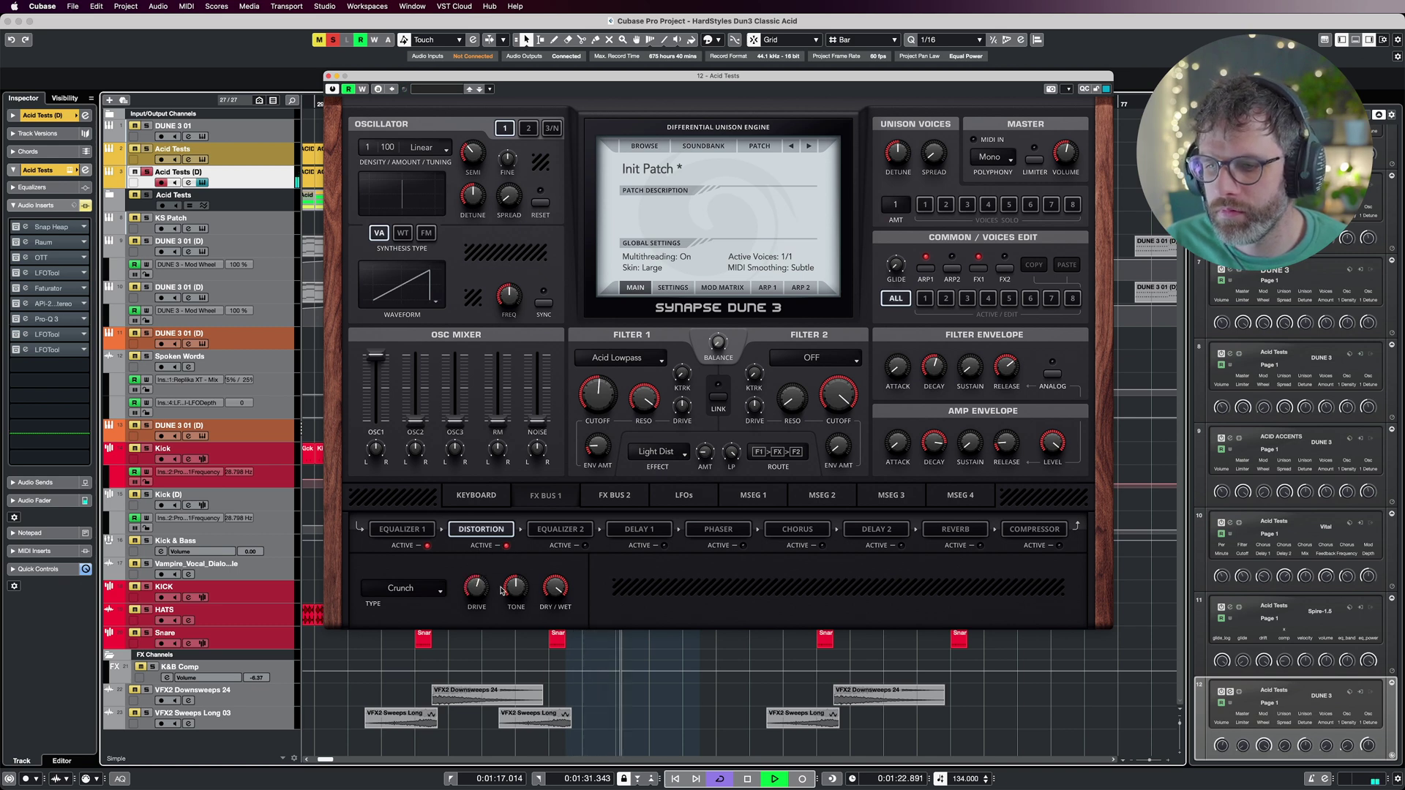
pyautogui.moveTo(513, 588); pyautogui.dragTo(550, 609)
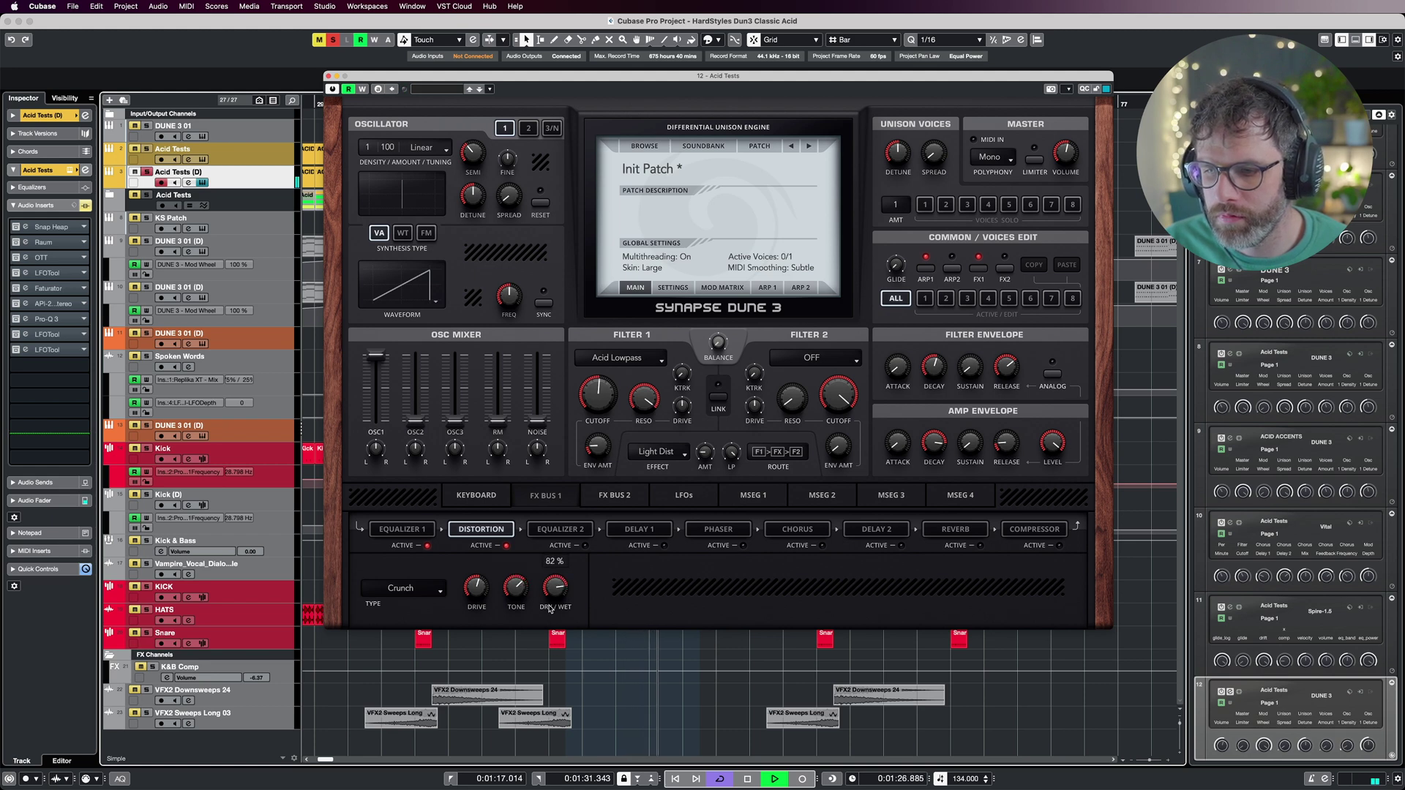
pyautogui.press('space')
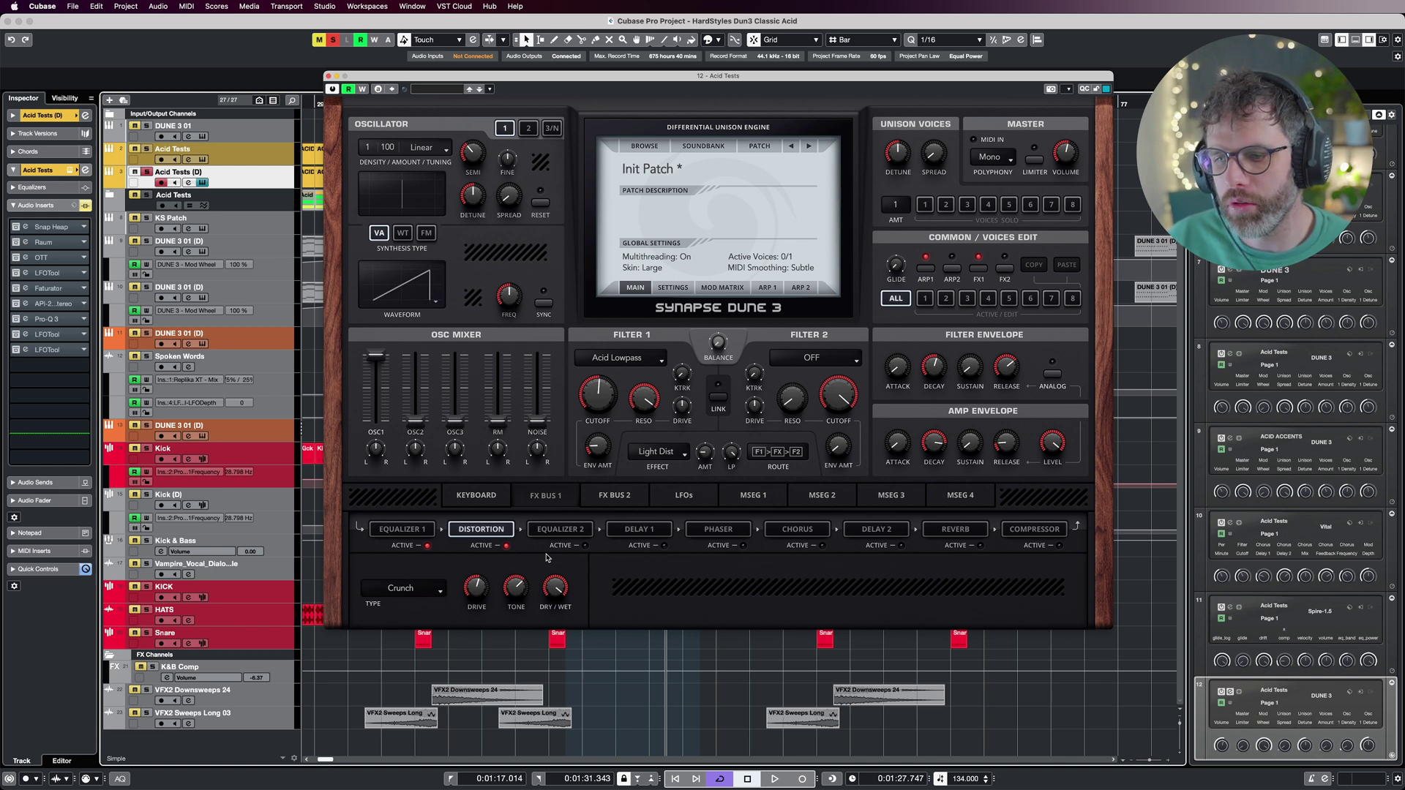
# - Activate Equalizer 2 and set its low shelf to about 53 Hz with a gain of -2.4 dB during playback
pyautogui.click(582, 533)
pyautogui.click(585, 546)
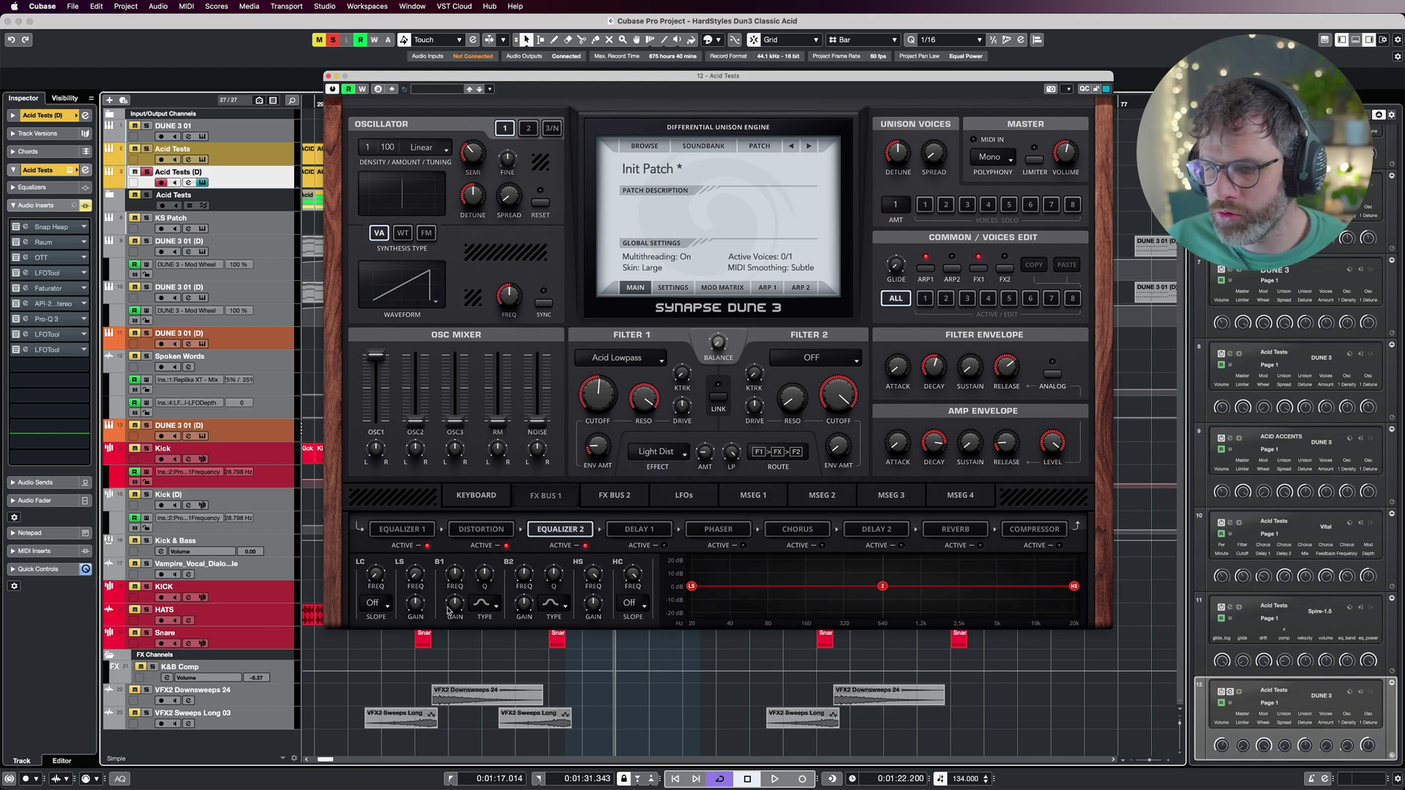
pyautogui.press('space')
pyautogui.scroll(6, 415, 578)
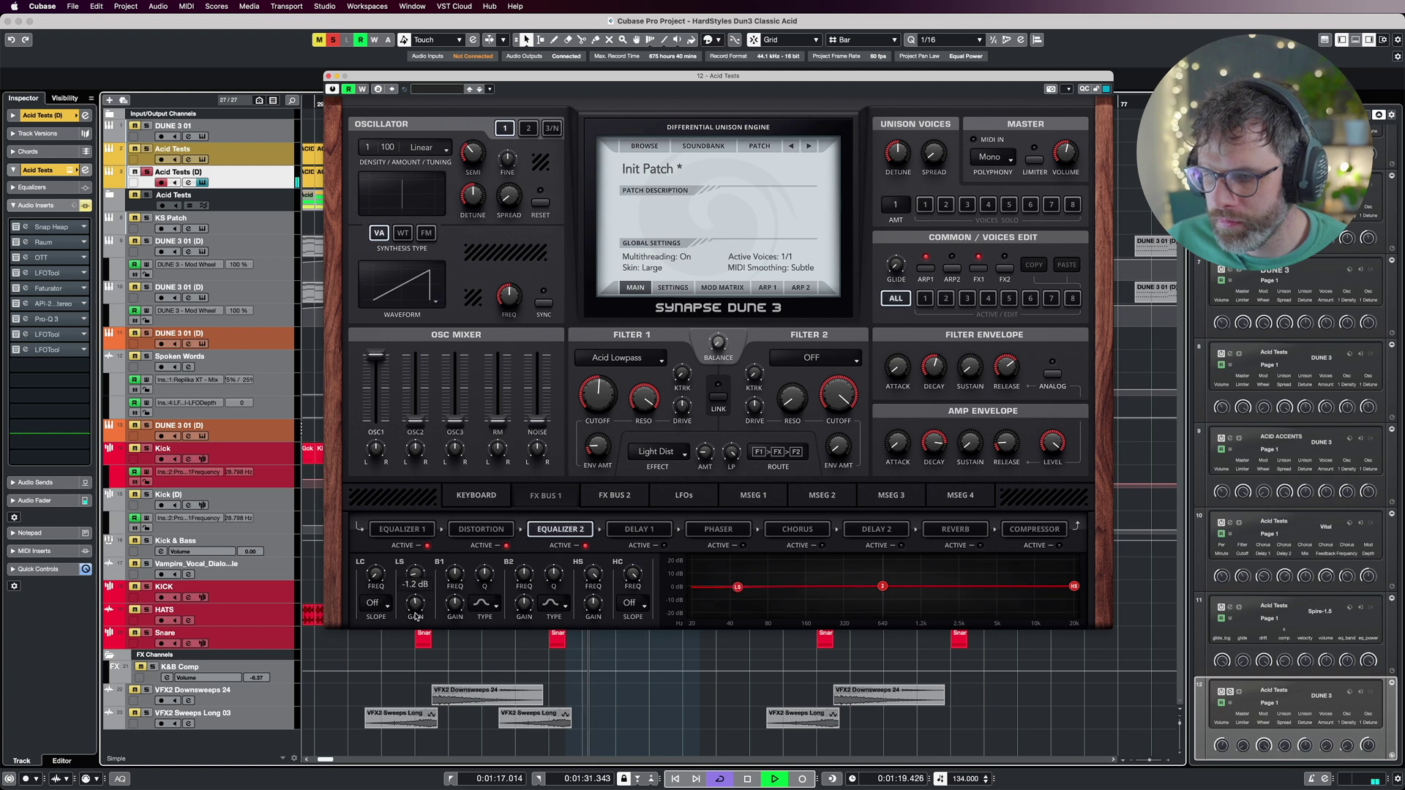
pyautogui.scroll(-1, 413, 588)
pyautogui.scroll(3, 411, 584)
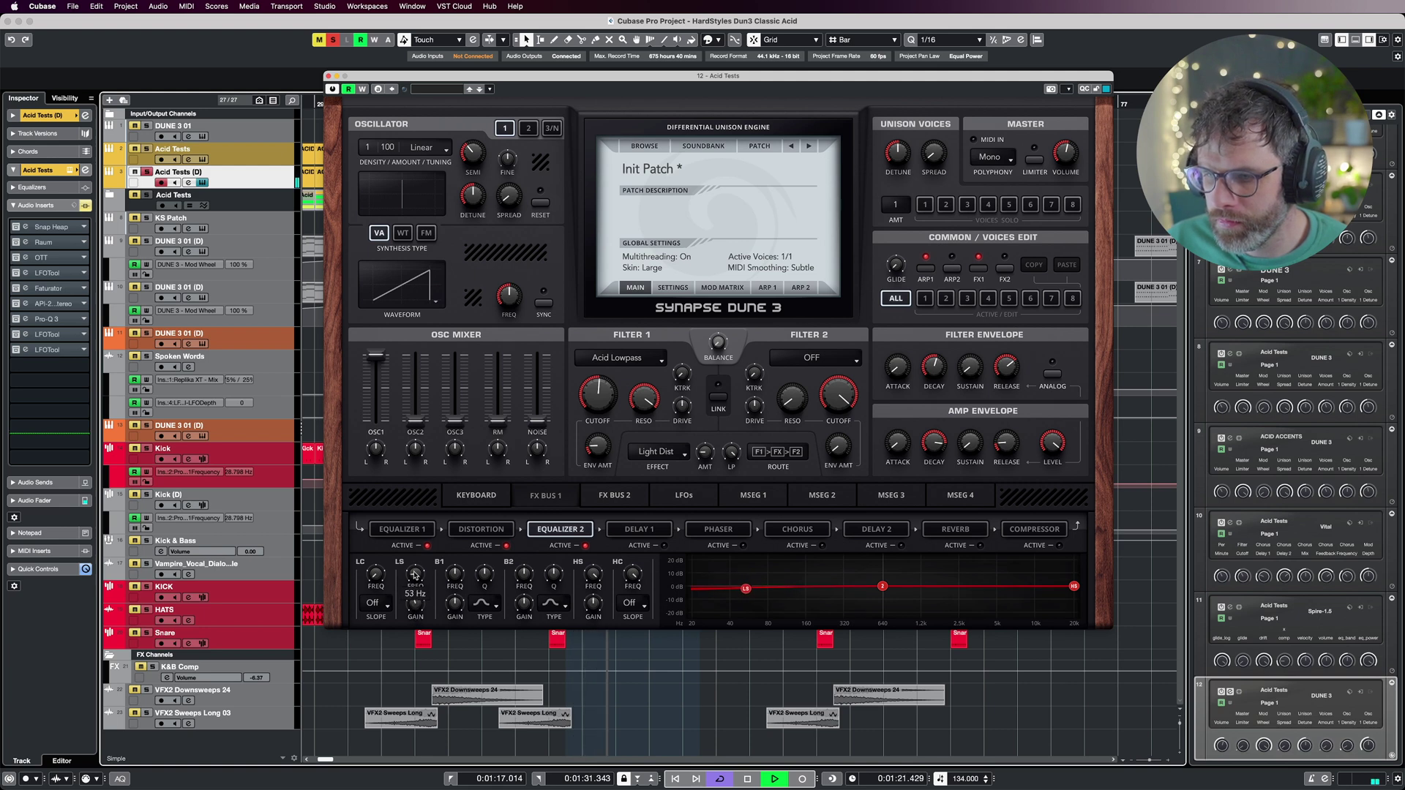
pyautogui.moveTo(414, 612)
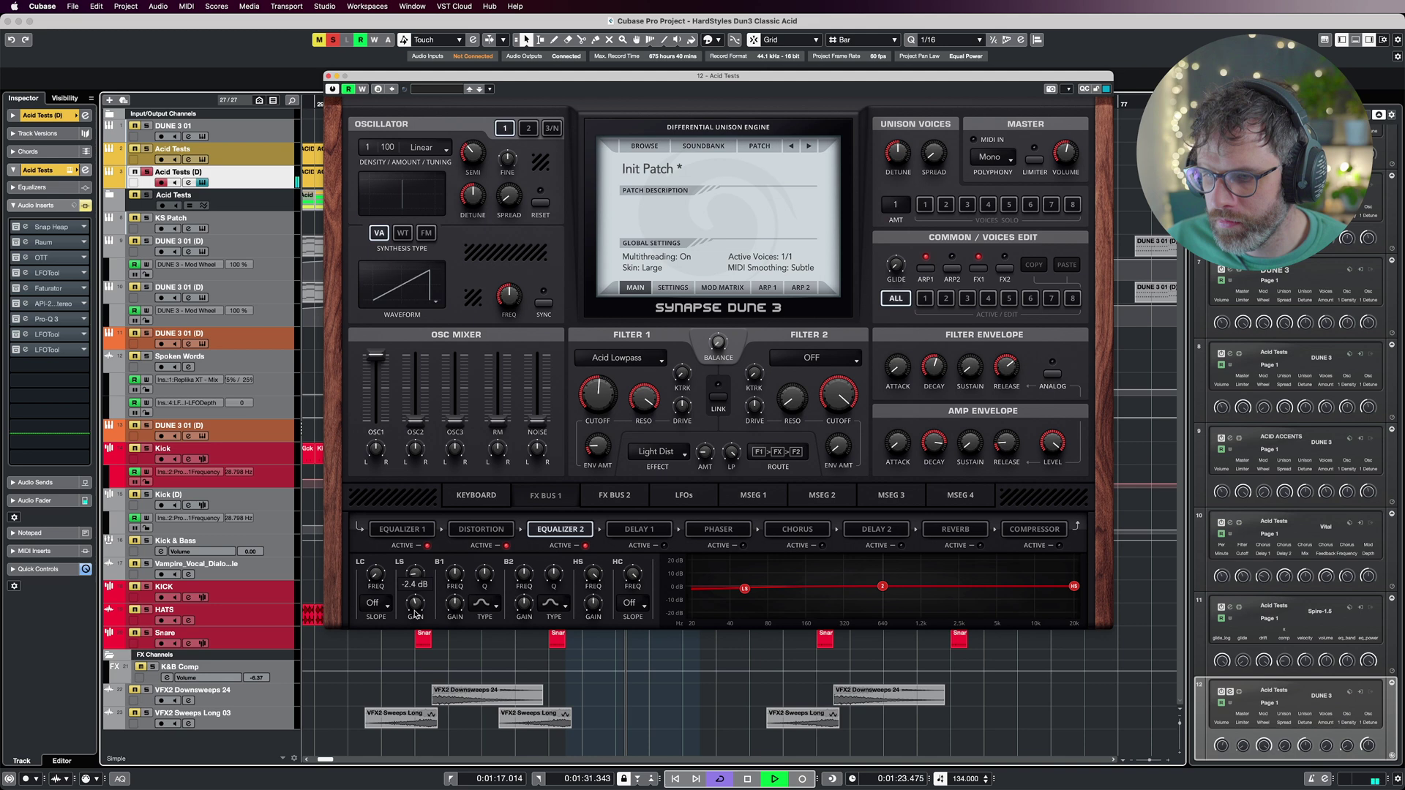
pyautogui.press('space')
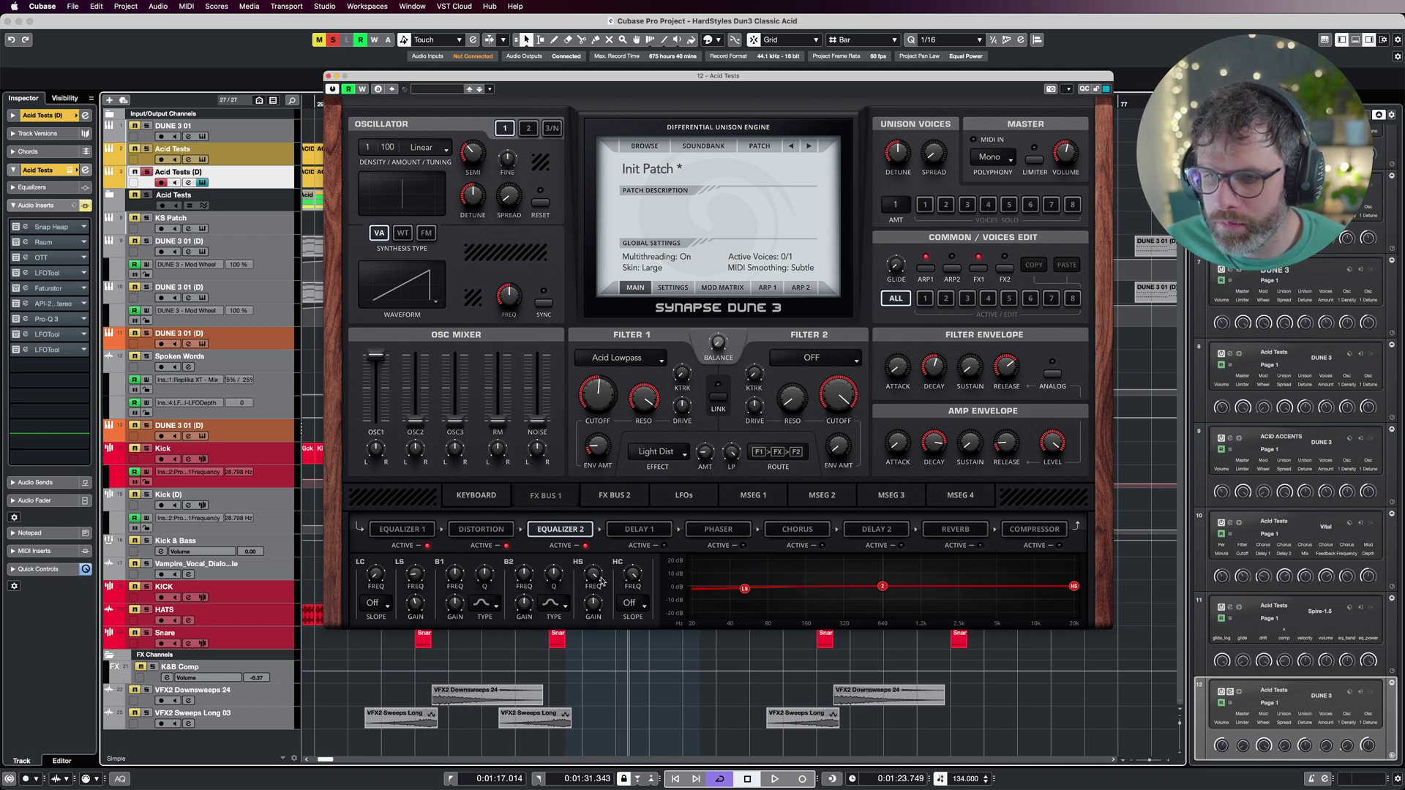
# - Lower Equalizer 2's high-shelf frequency with a slight boost, add a stronger band 2 boost in the upper mids, and audition the loop
pyautogui.moveTo(601, 581)
pyautogui.mouseDown()
pyautogui.moveTo(597, 604)
pyautogui.moveTo(594, 580)
pyautogui.mouseUp()
pyautogui.press('space')
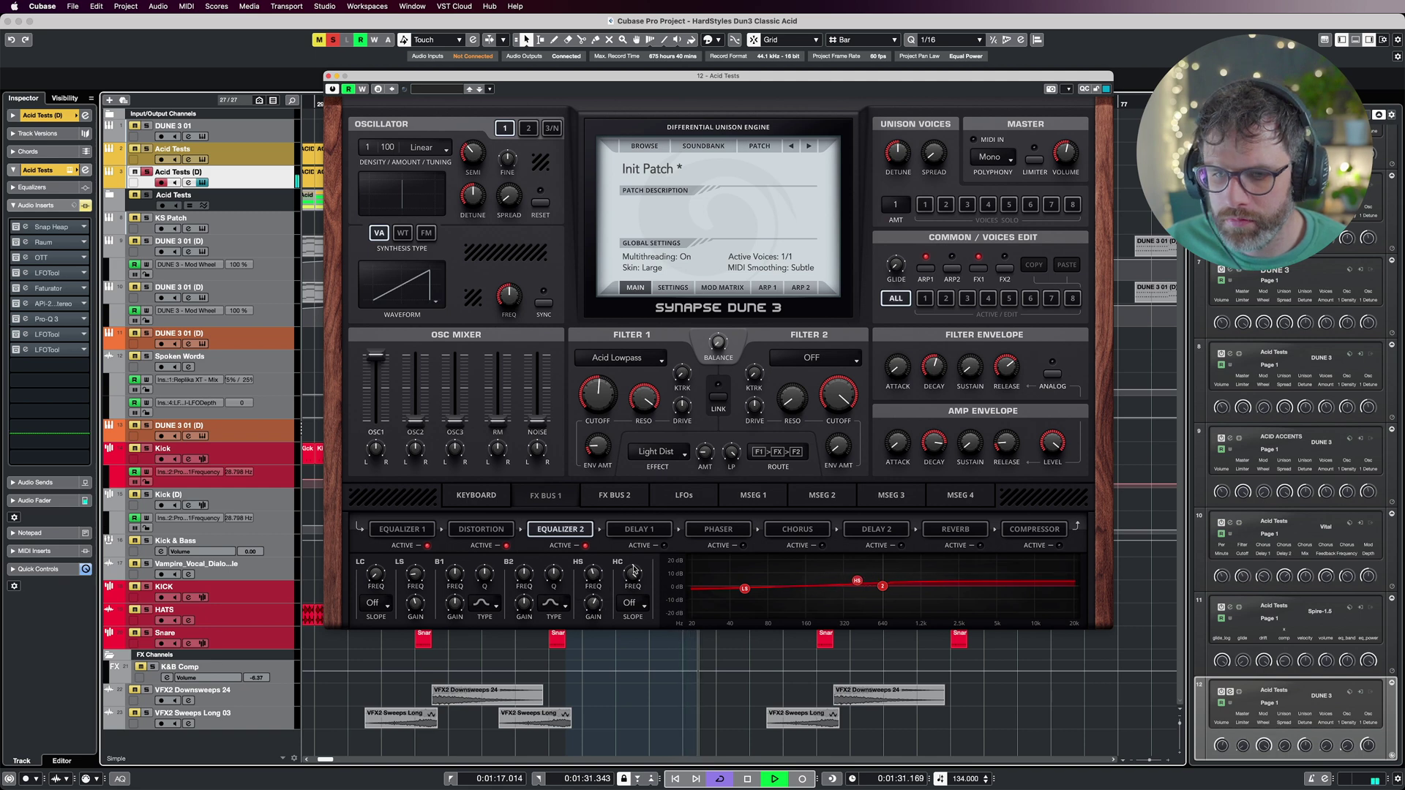
pyautogui.press('space')
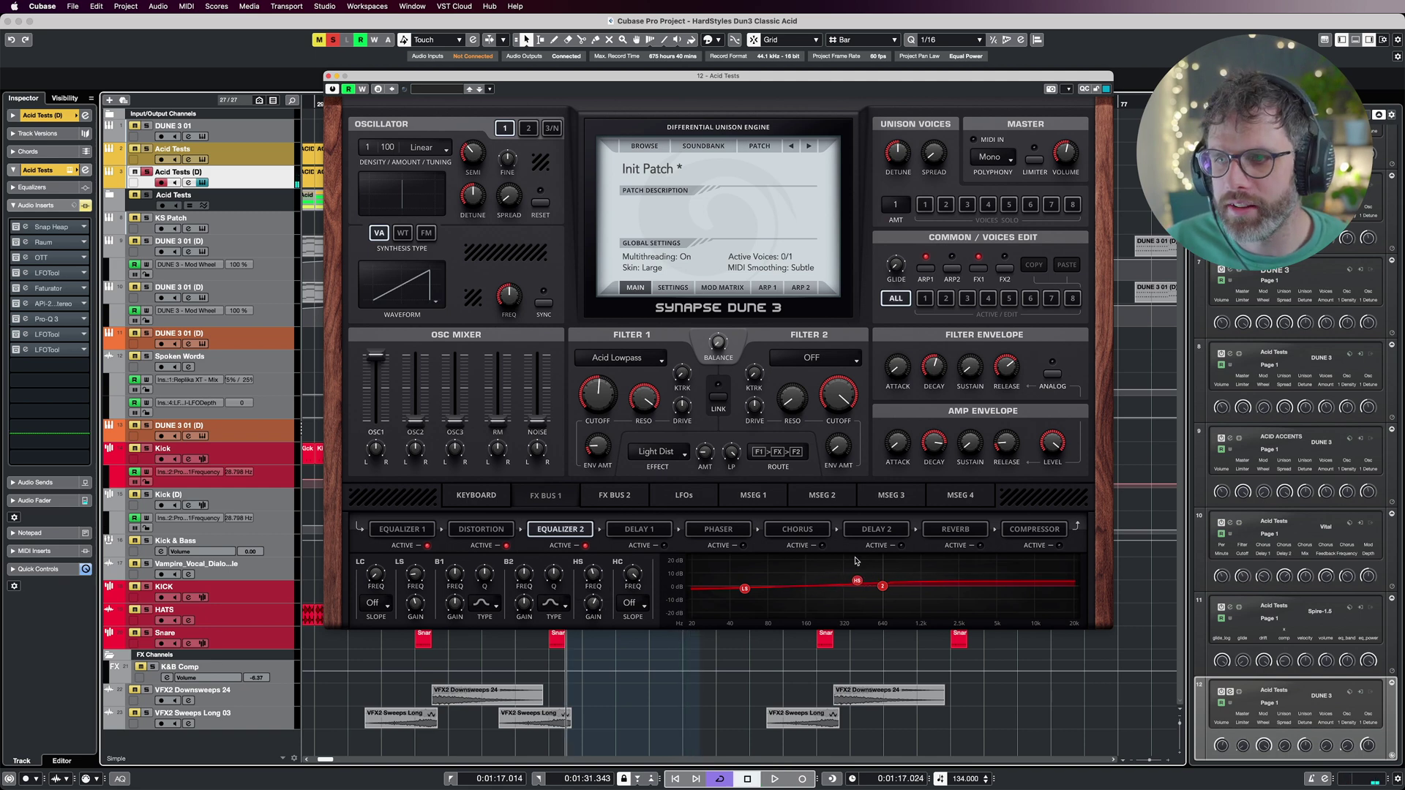
pyautogui.moveTo(529, 576)
pyautogui.mouseDown()
pyautogui.moveTo(529, 605)
pyautogui.moveTo(534, 583)
pyautogui.mouseUp()
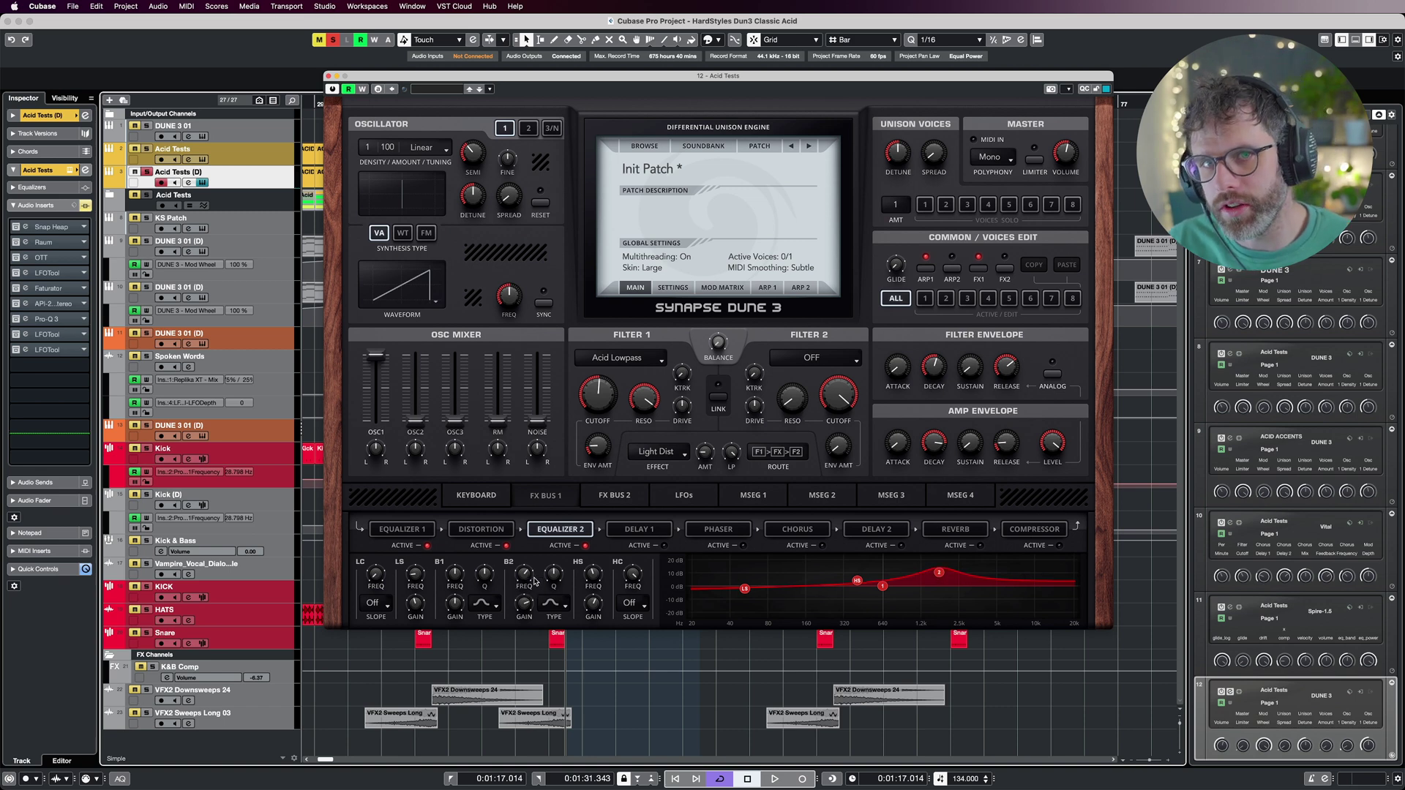
pyautogui.press('space')
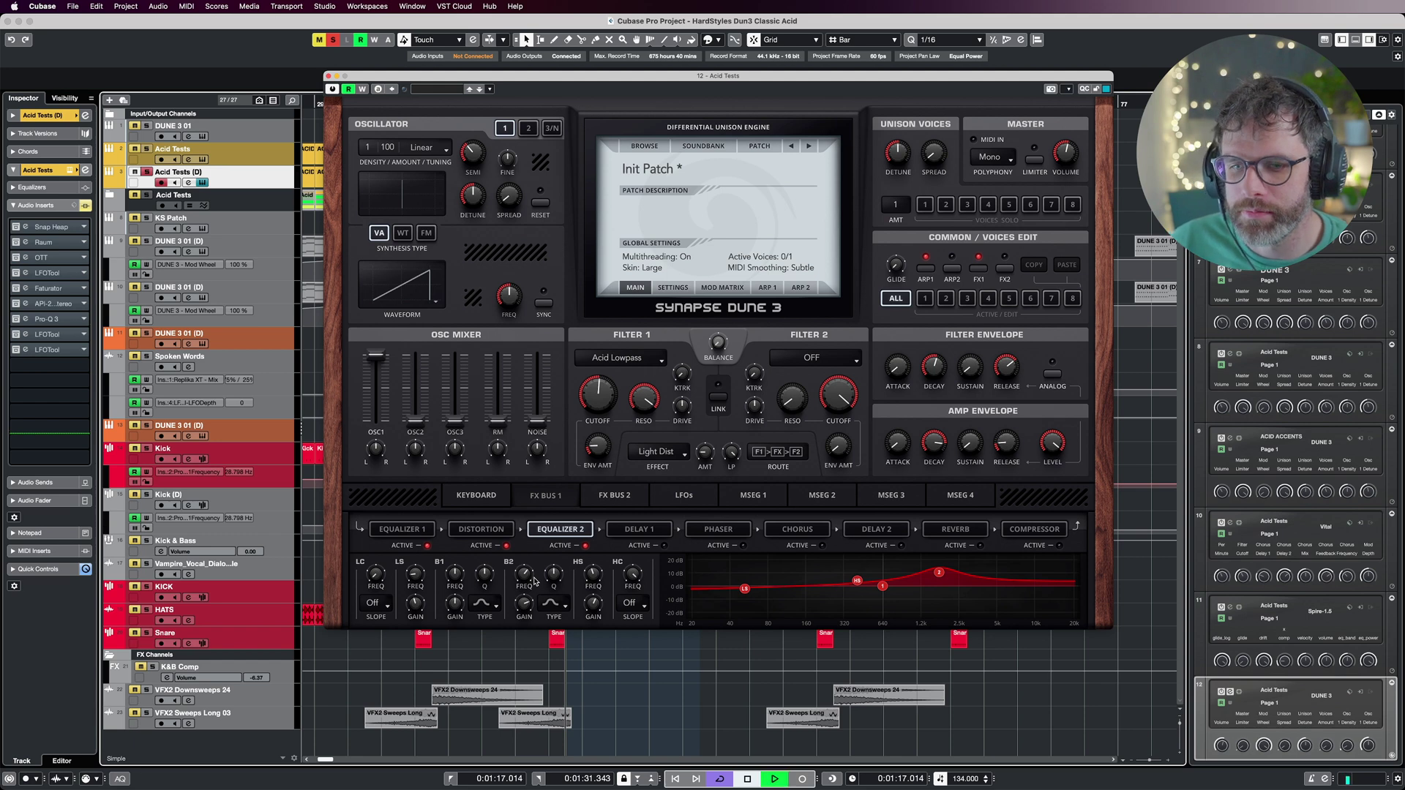
# - Raise Equalizer 2's band 2 frequency further into the upper mids, reduce its gain to a slight boost, and audition the loop
pyautogui.moveTo(524, 591); pyautogui.dragTo(524, 561)
pyautogui.press('space')
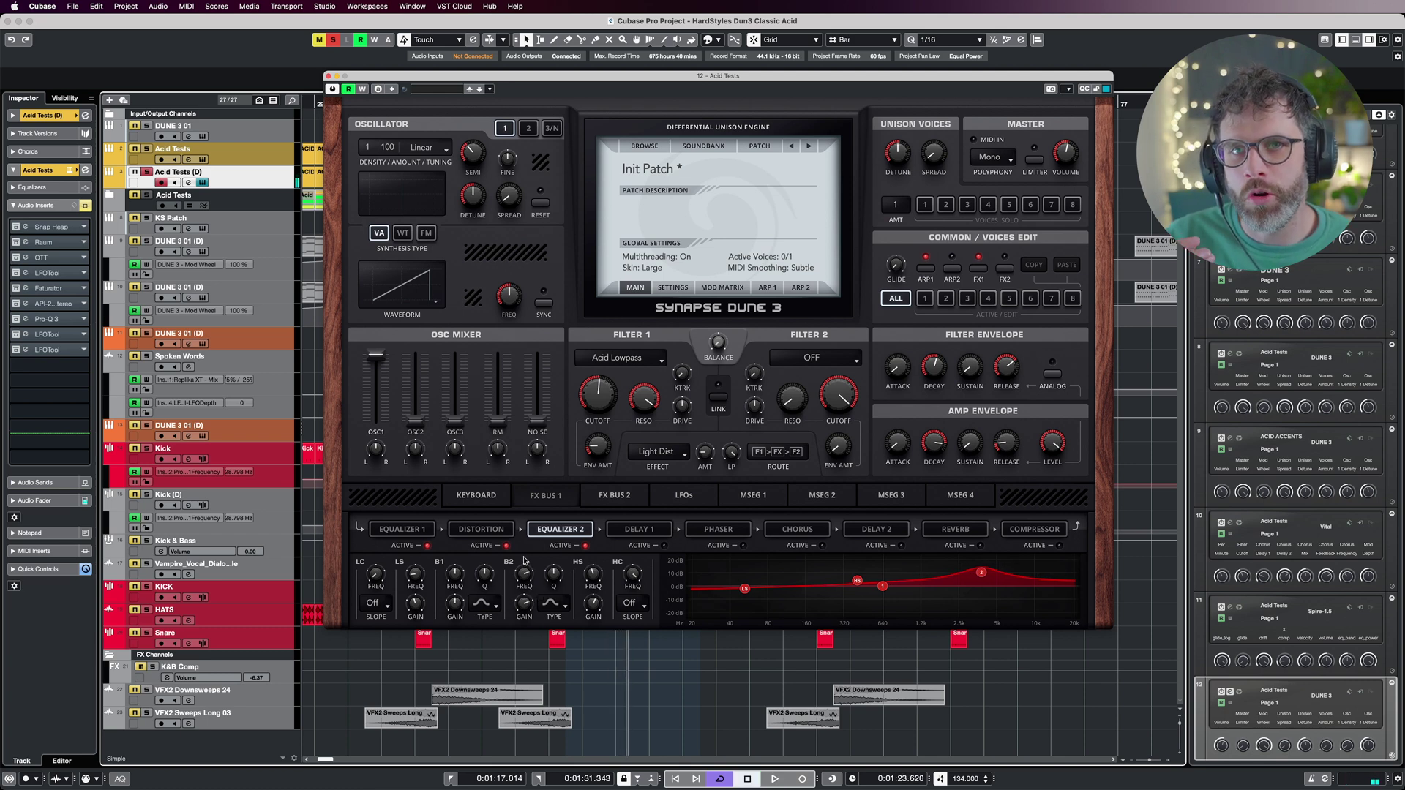
pyautogui.moveTo(527, 580)
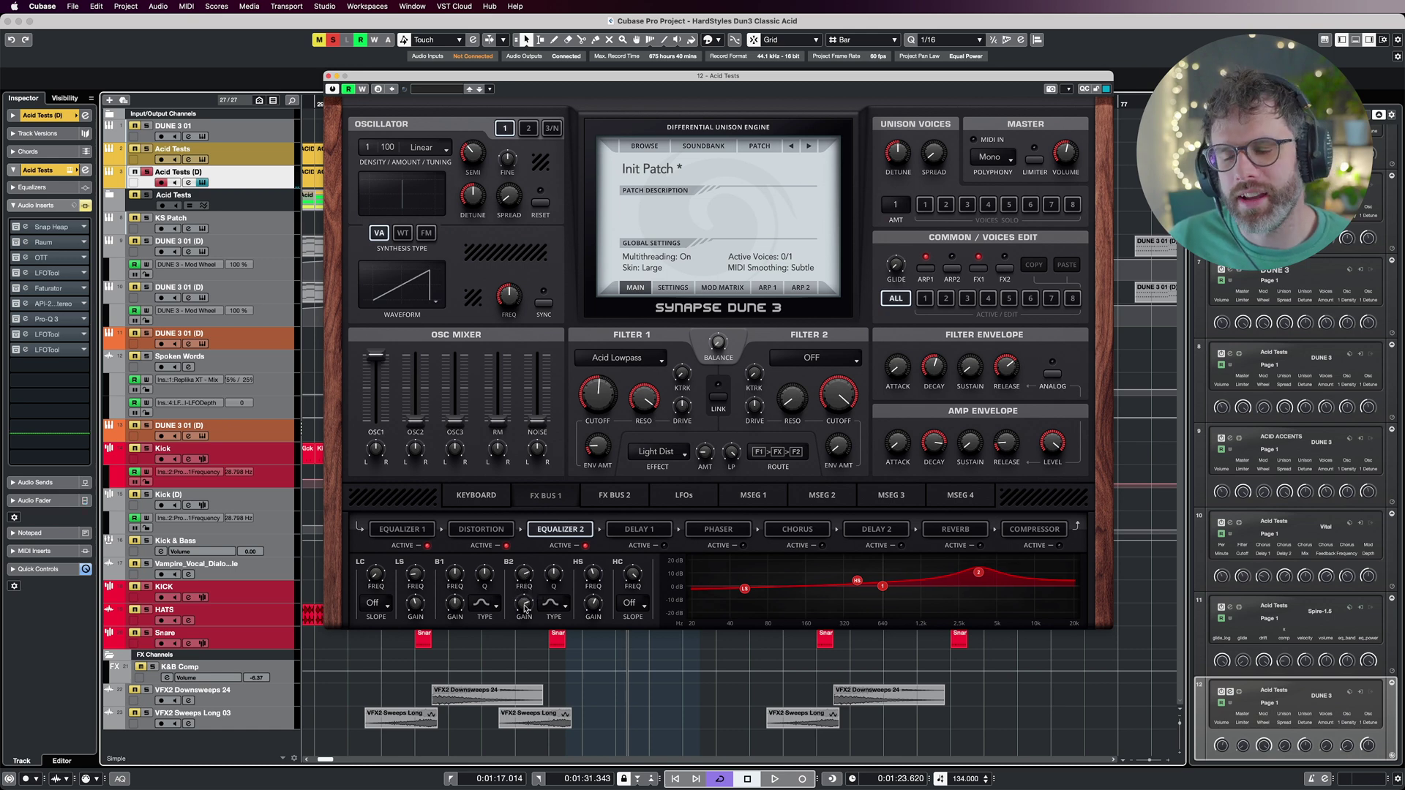
pyautogui.press('space')
pyautogui.moveTo(524, 607); pyautogui.dragTo(524, 628)
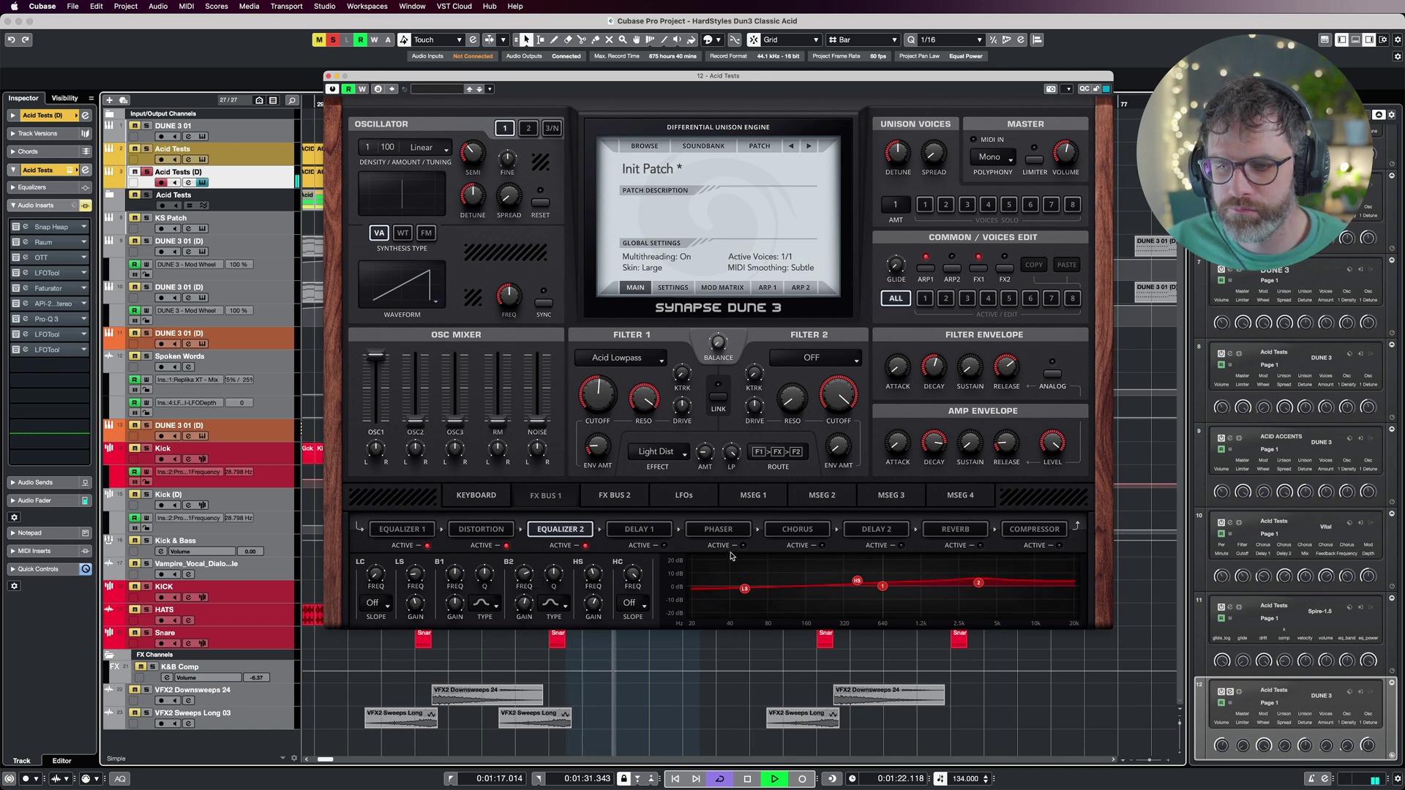
pyautogui.press('space')
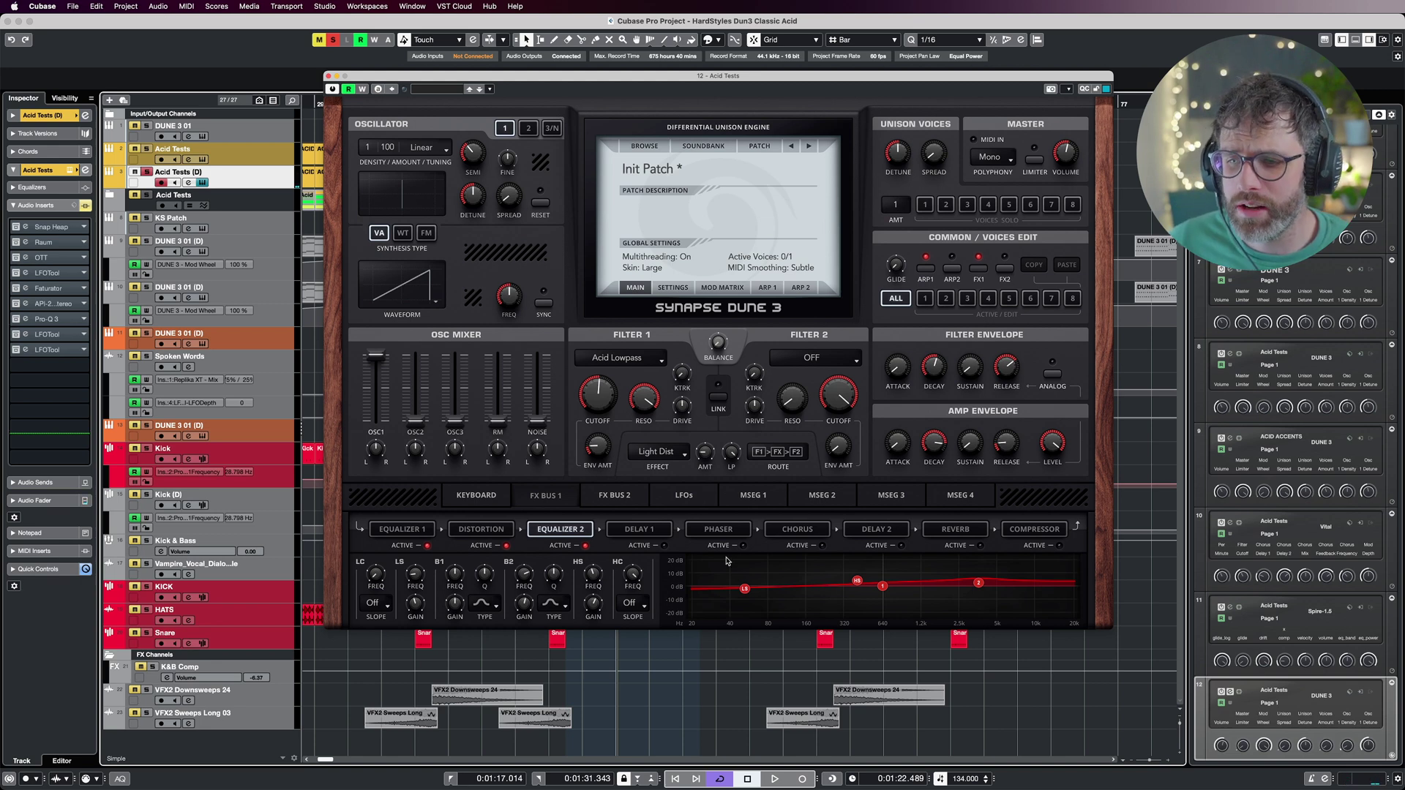
pyautogui.press('space')
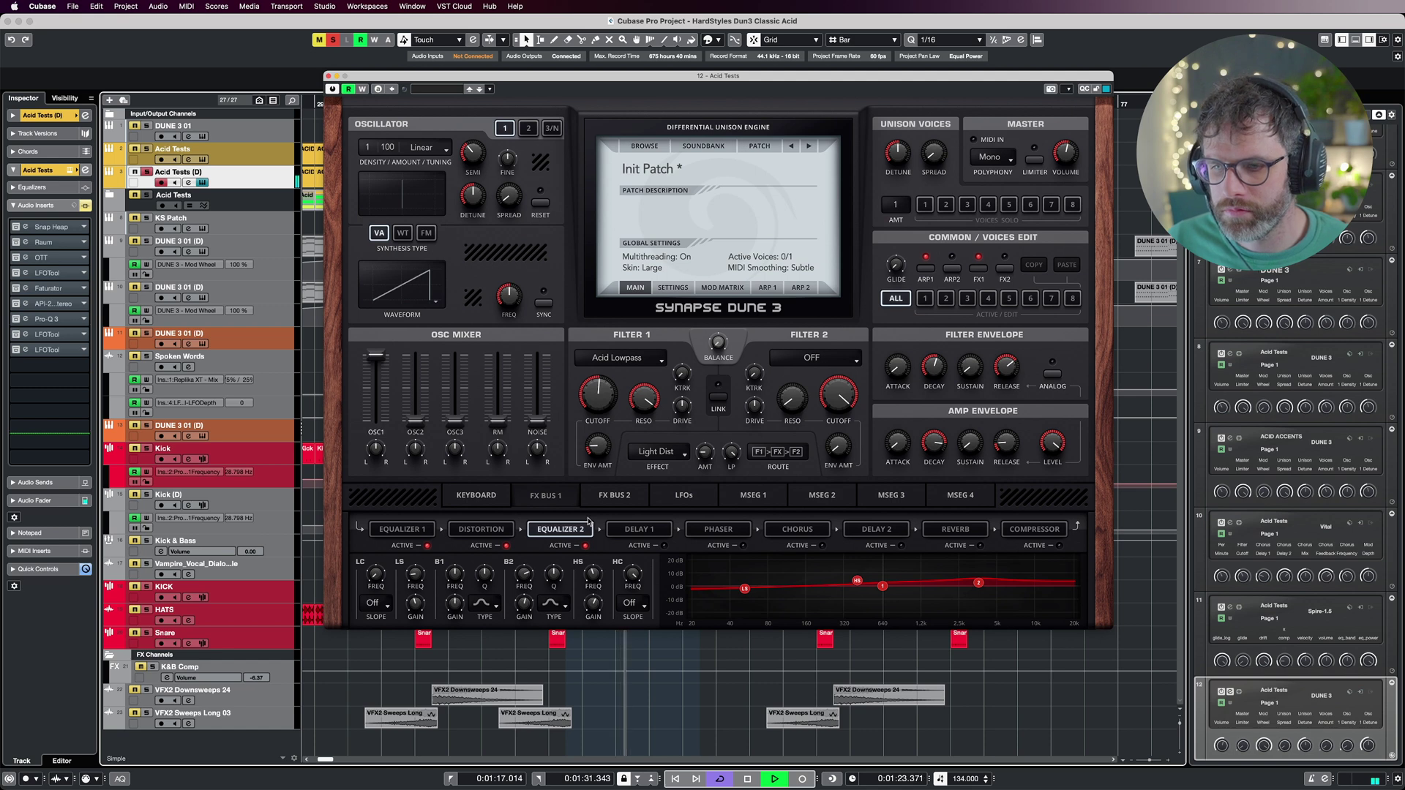
pyautogui.press('space')
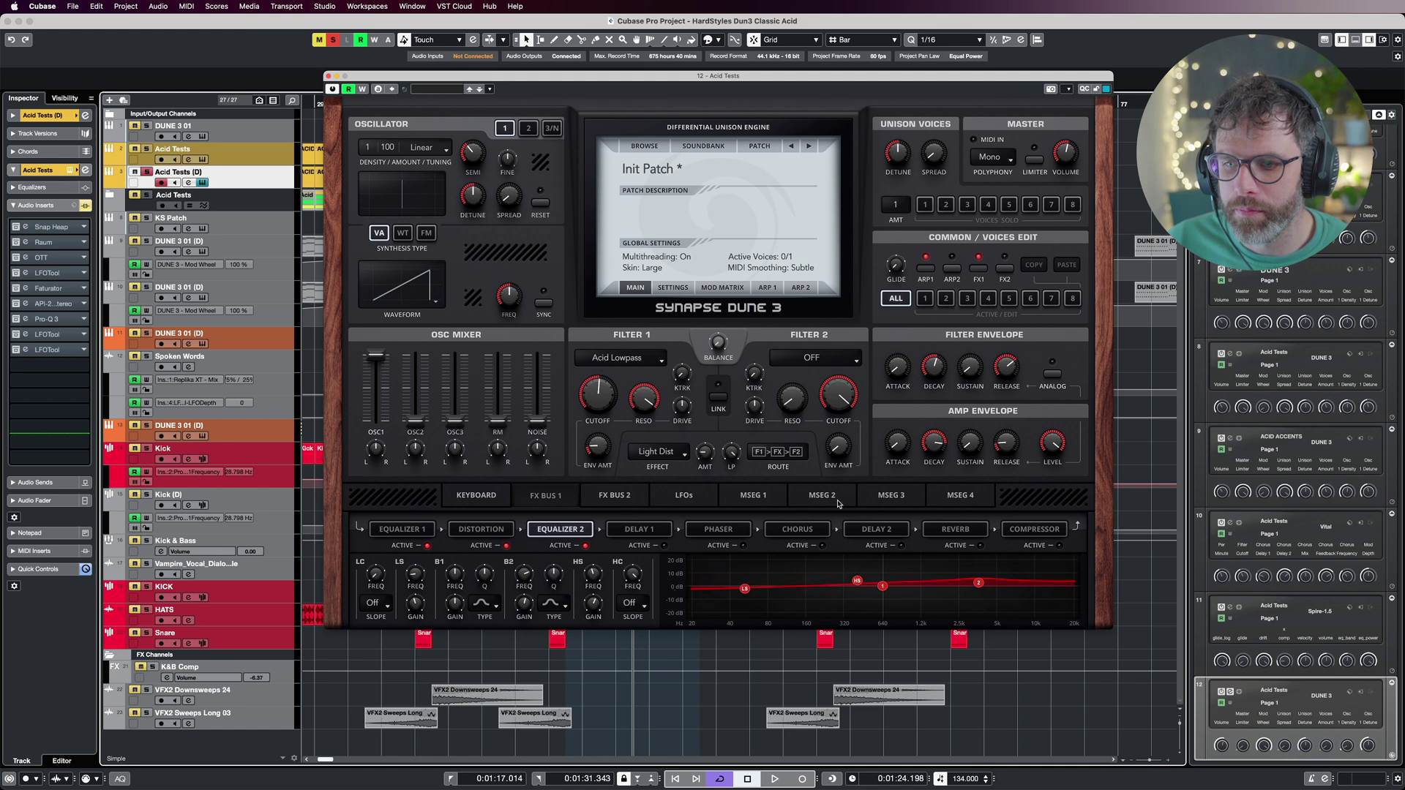
# - Activate Delay 1 with the Ping Pong type and raise its low cut and high cut while the loop plays
pyautogui.click(663, 546)
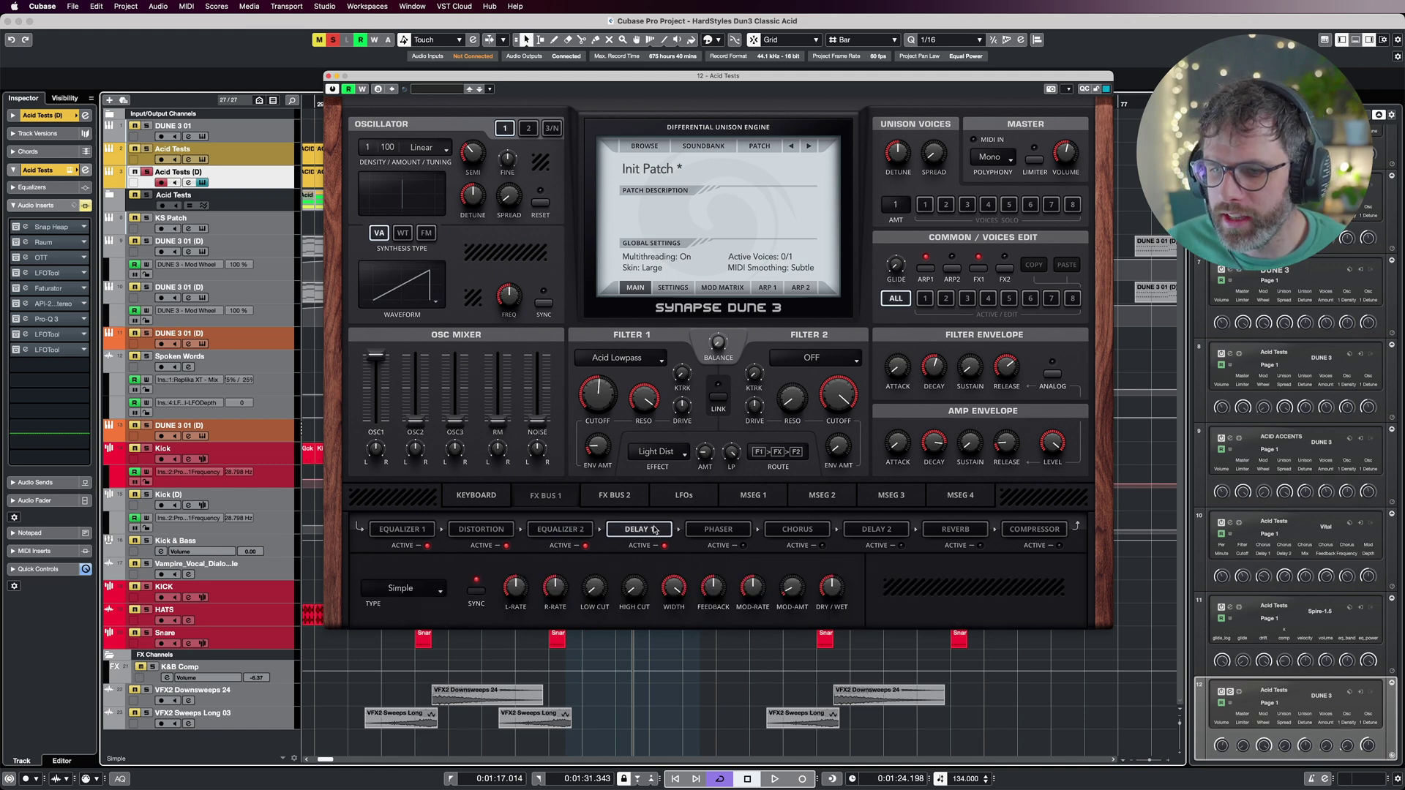
pyautogui.click(391, 586)
pyautogui.click(404, 609)
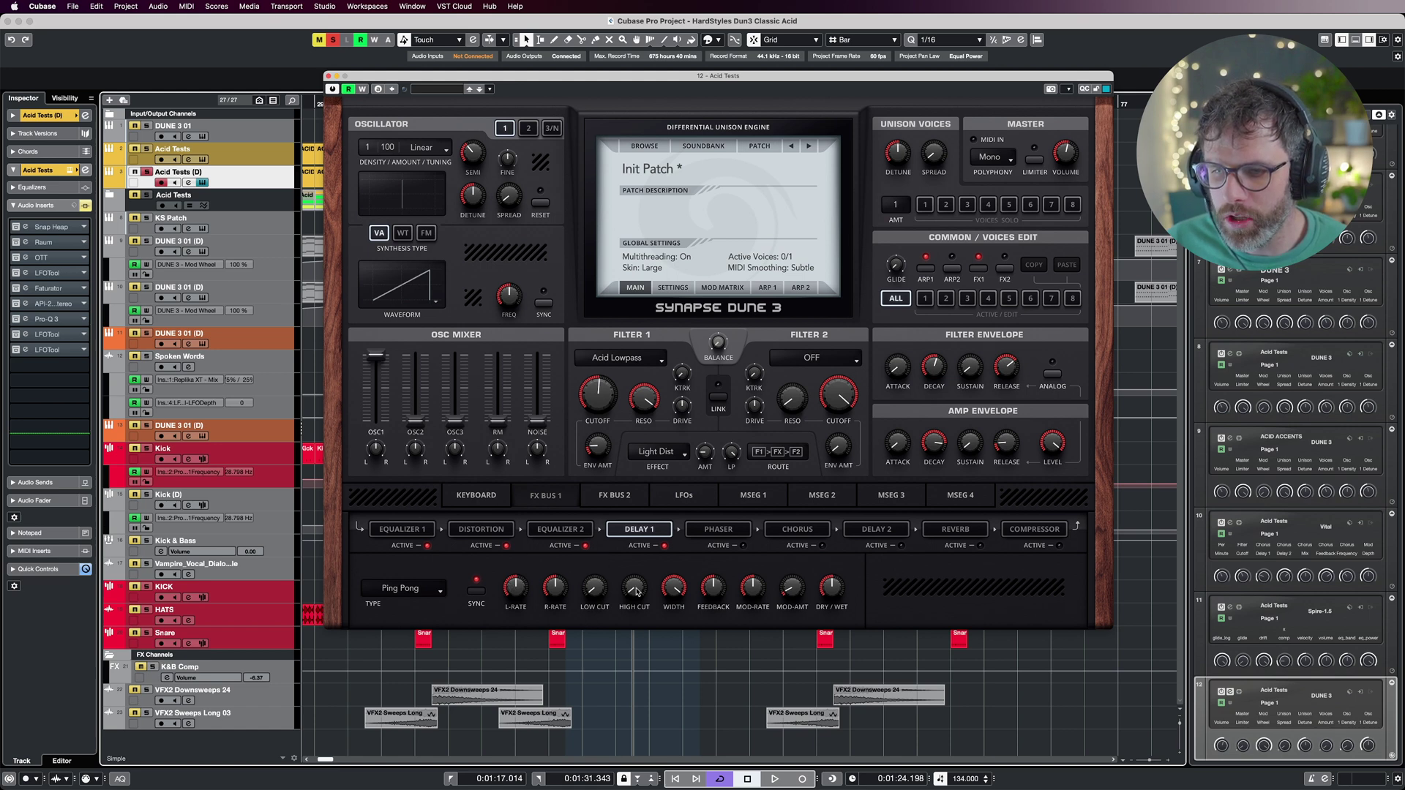
pyautogui.press('space')
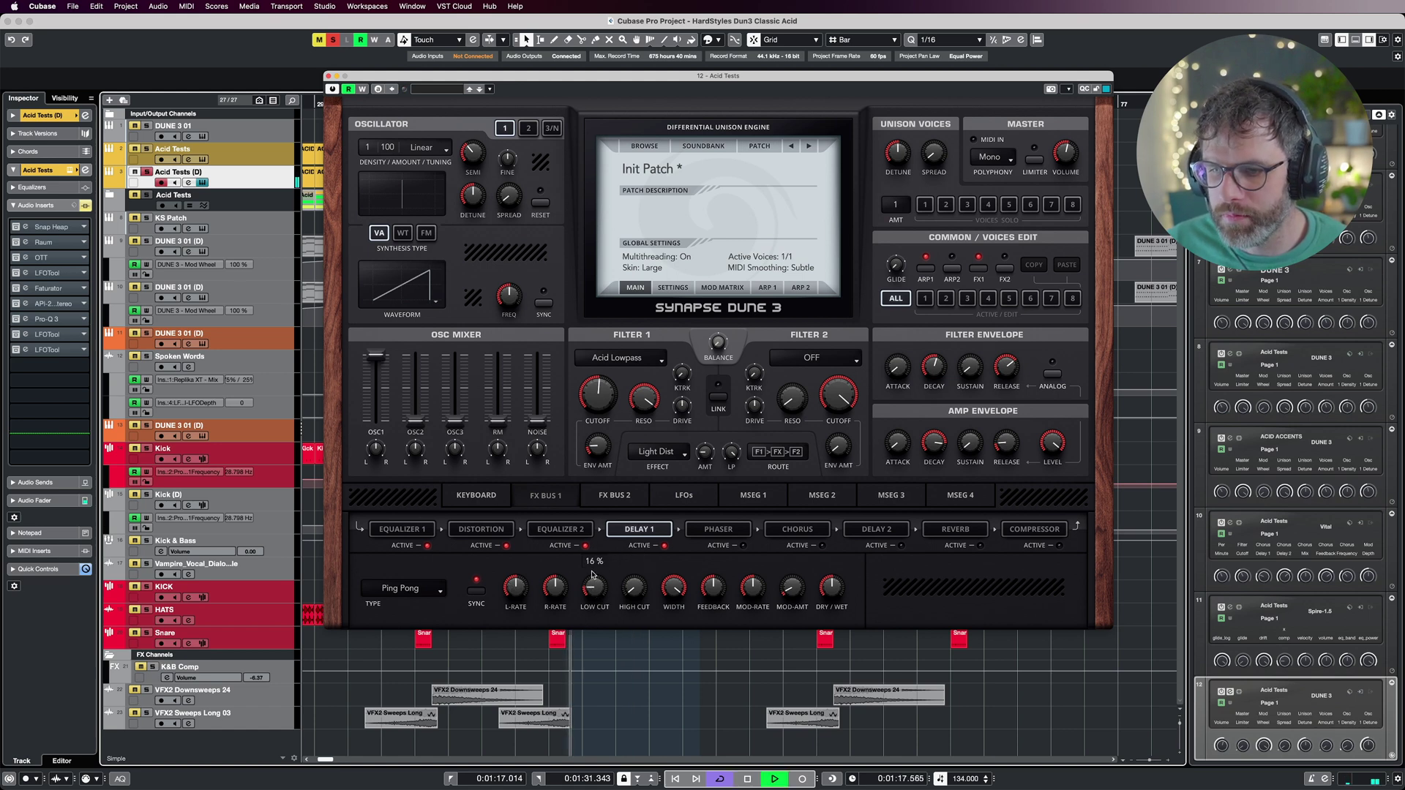
pyautogui.moveTo(593, 589); pyautogui.dragTo(631, 545)
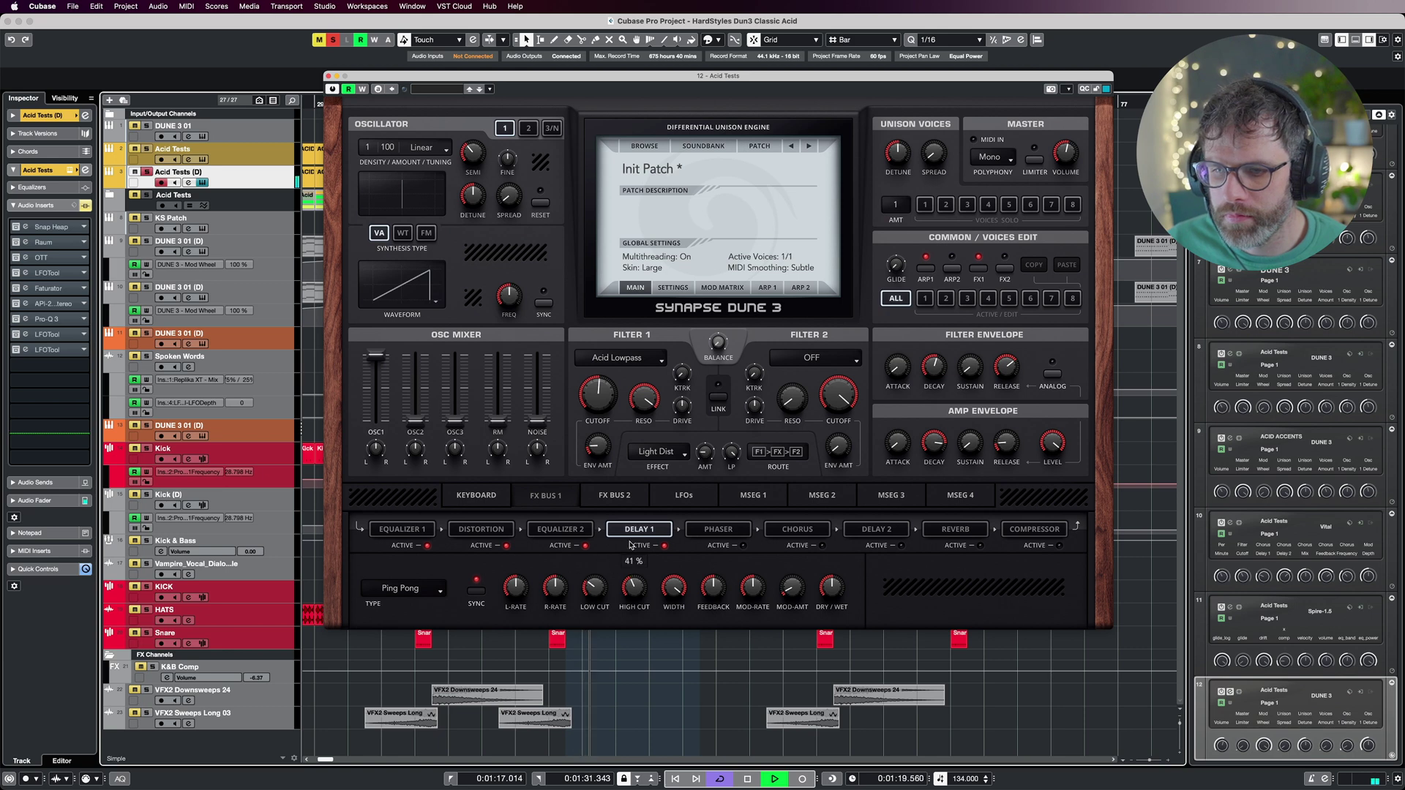
pyautogui.moveTo(593, 574)
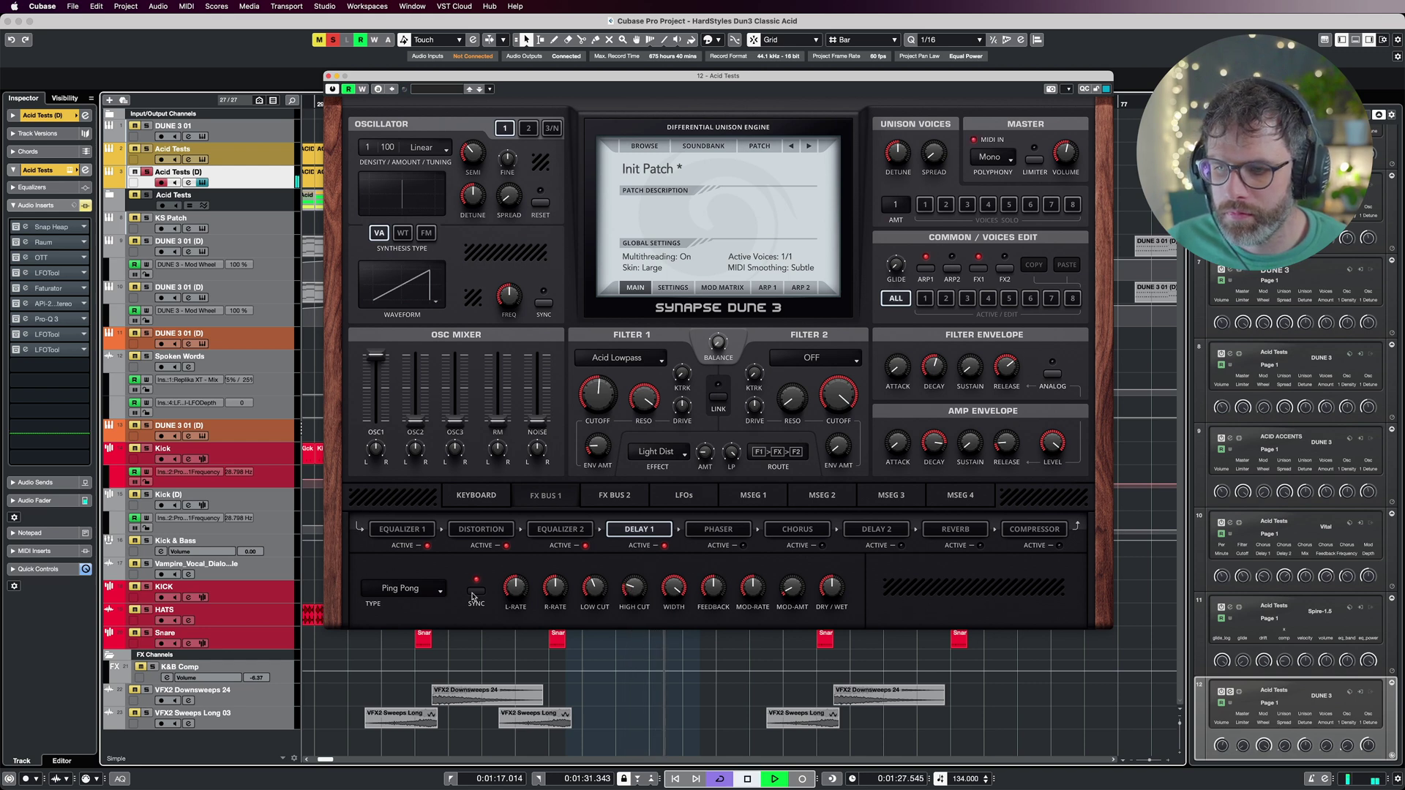
pyautogui.press('space')
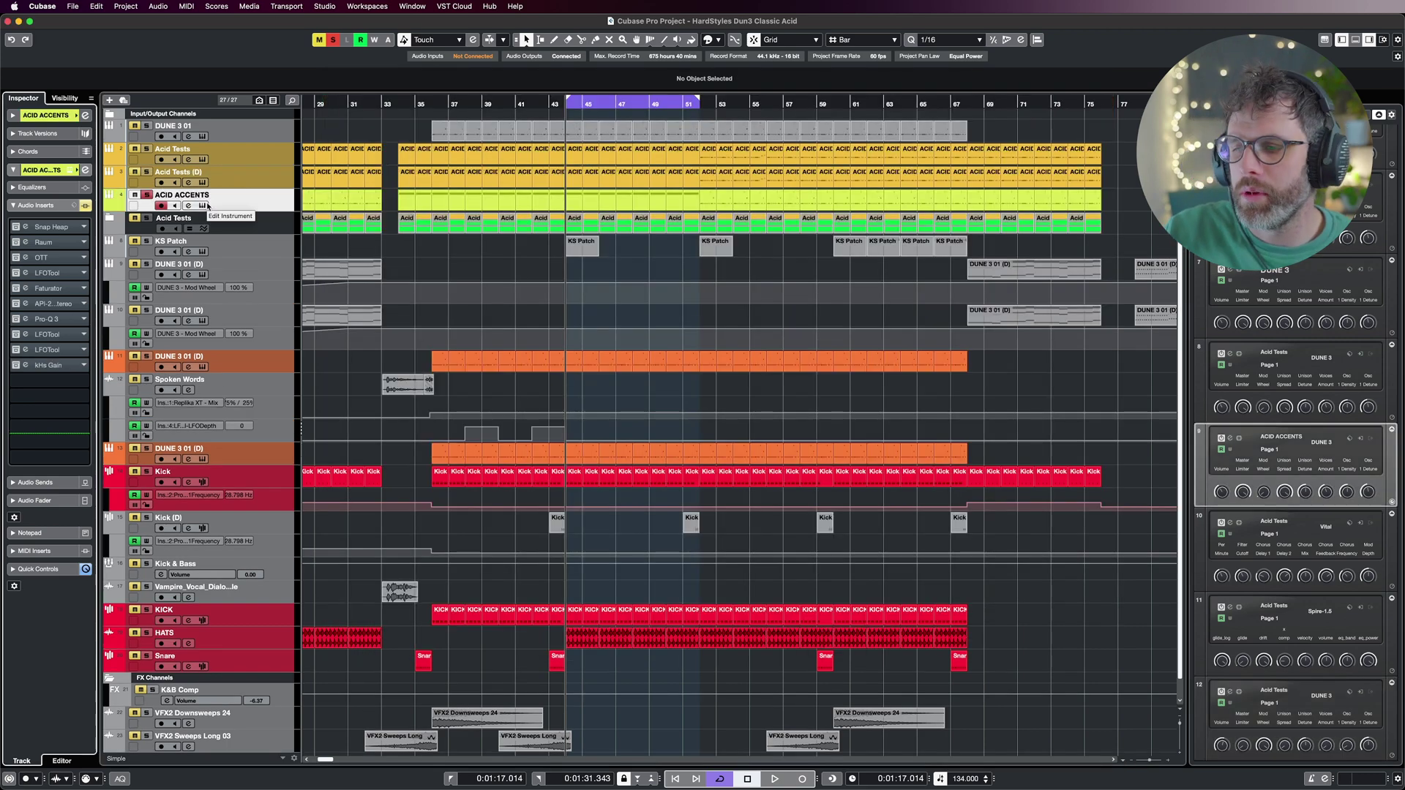
# - Open the ACID ACCENTS track's instrument with its Silverbox+Accent RH patch and audition the loop
pyautogui.click(207, 206)
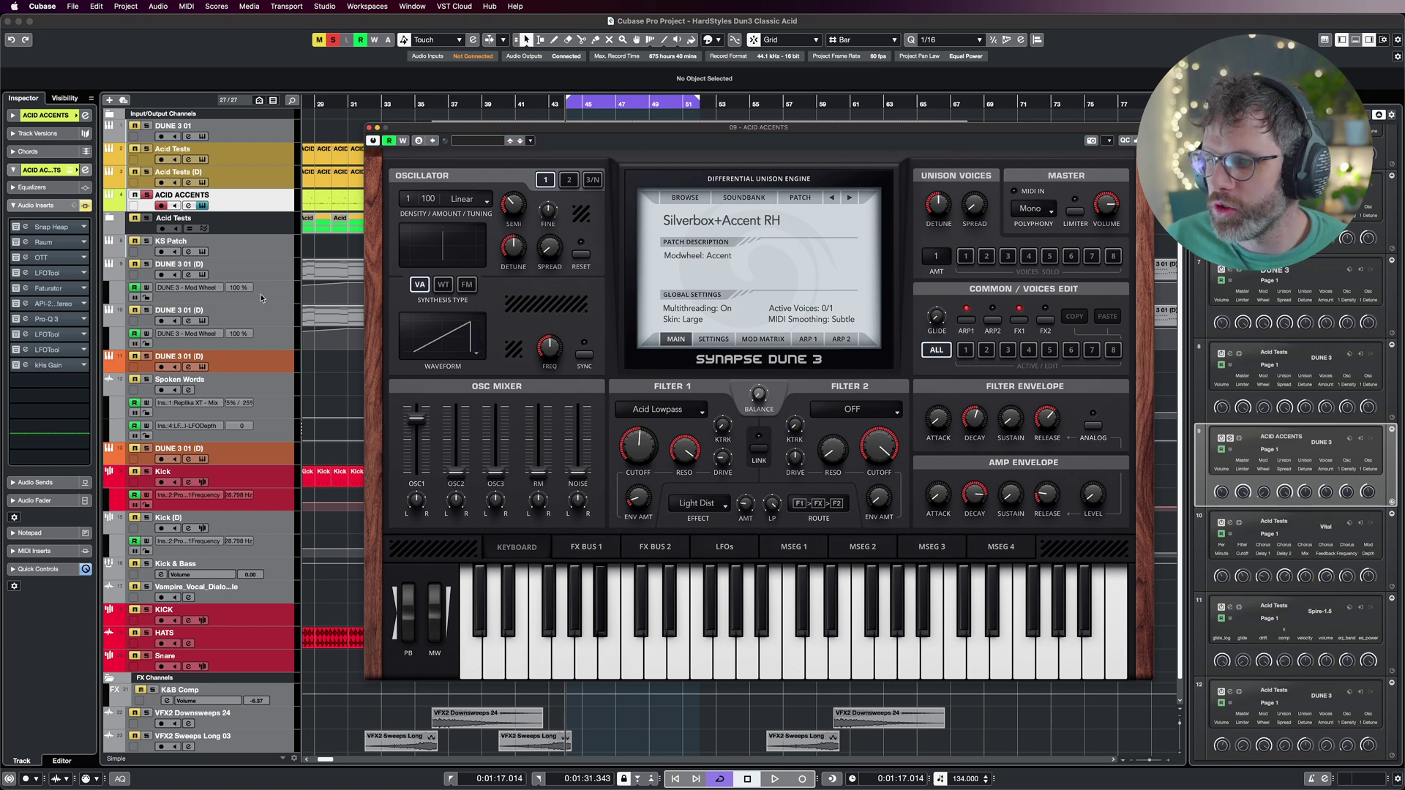
pyautogui.click(178, 234)
pyautogui.press('space')
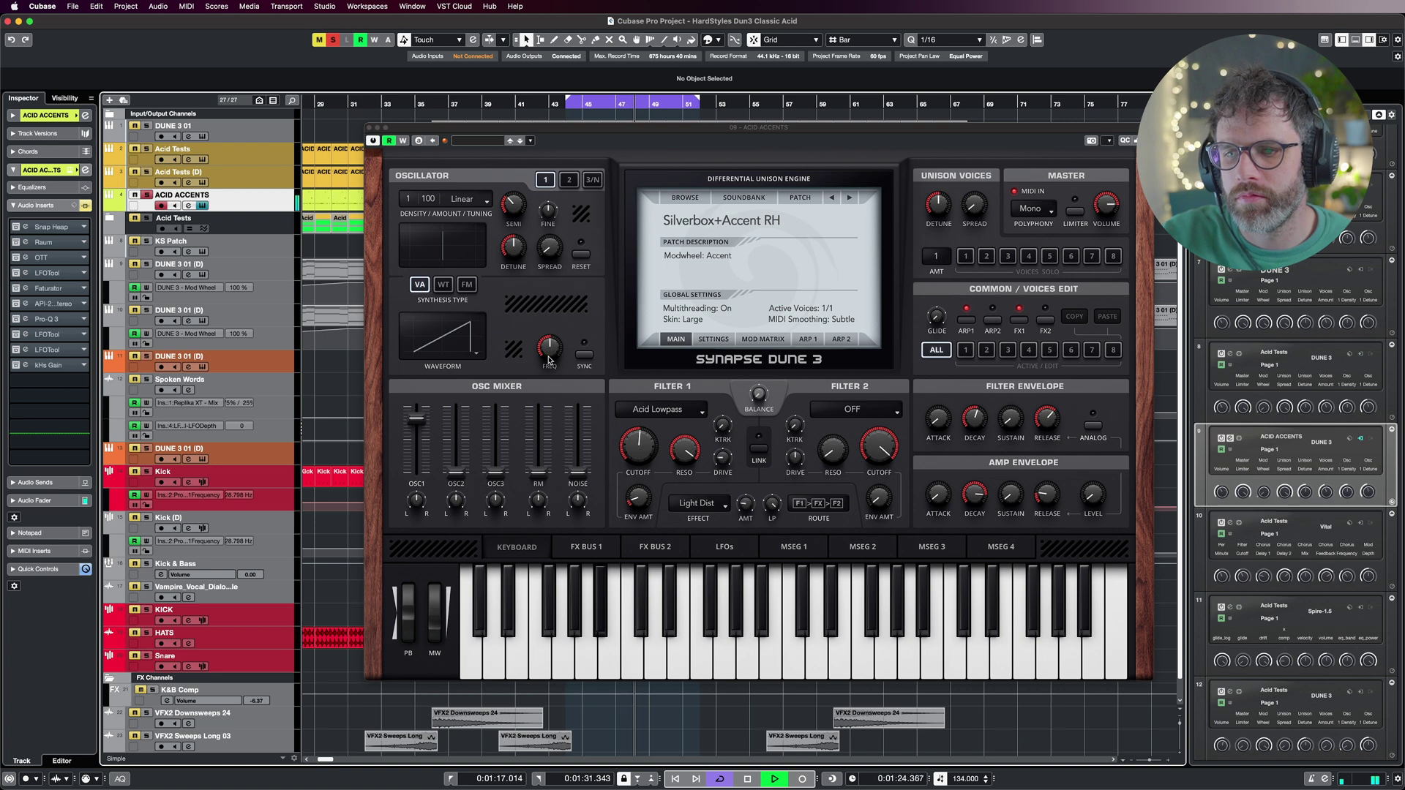
pyautogui.press('space')
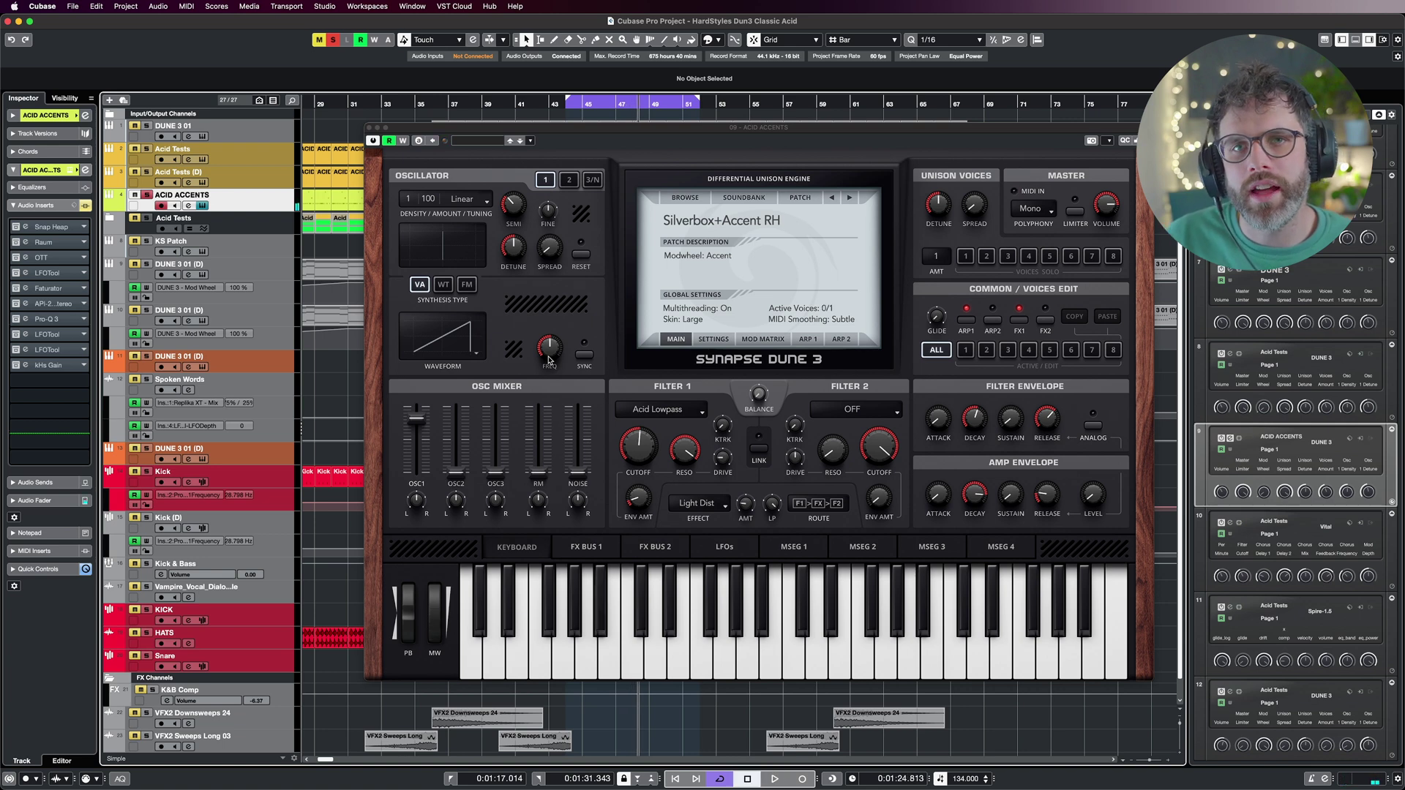